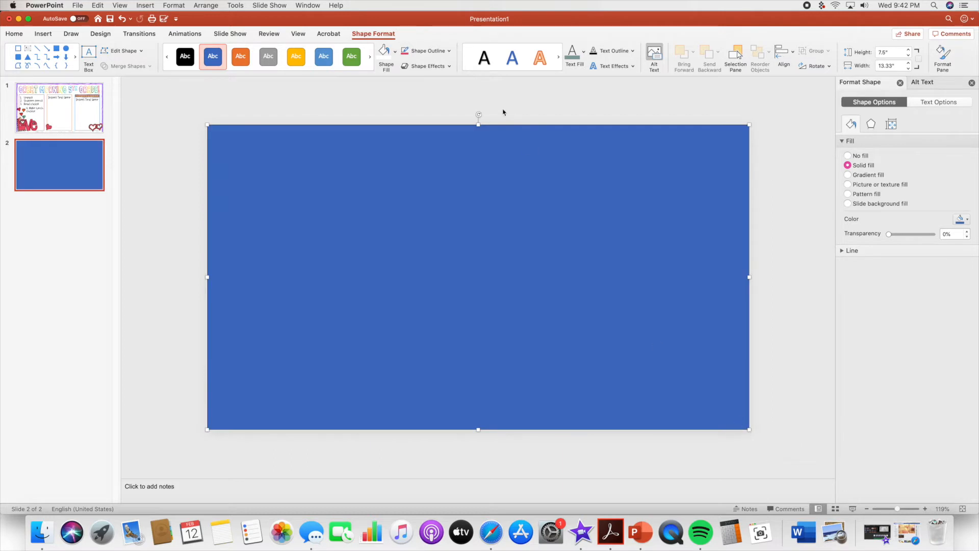
# - Give the full-slide rectangle on slide 2 a white fill and a white outline
pyautogui.click(385, 51)
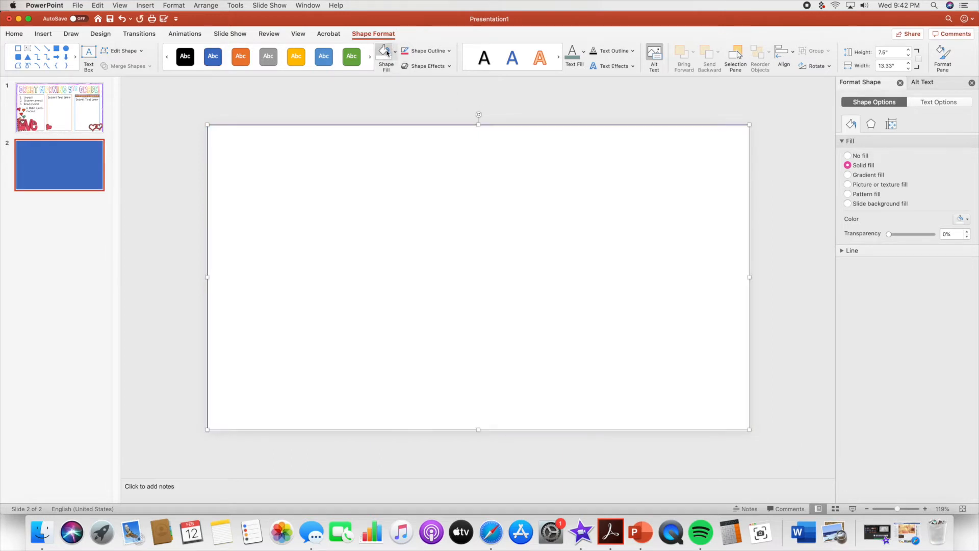
pyautogui.click(449, 51)
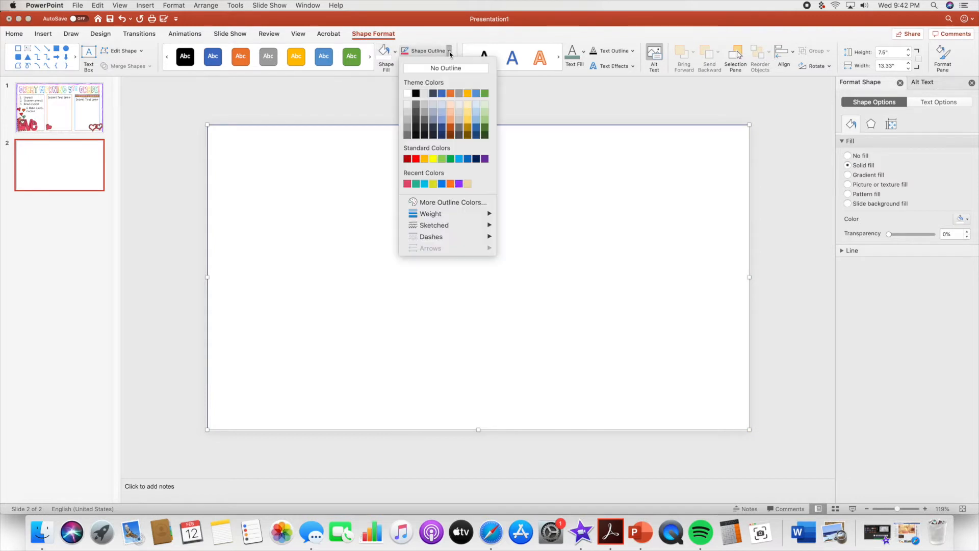
pyautogui.click(406, 93)
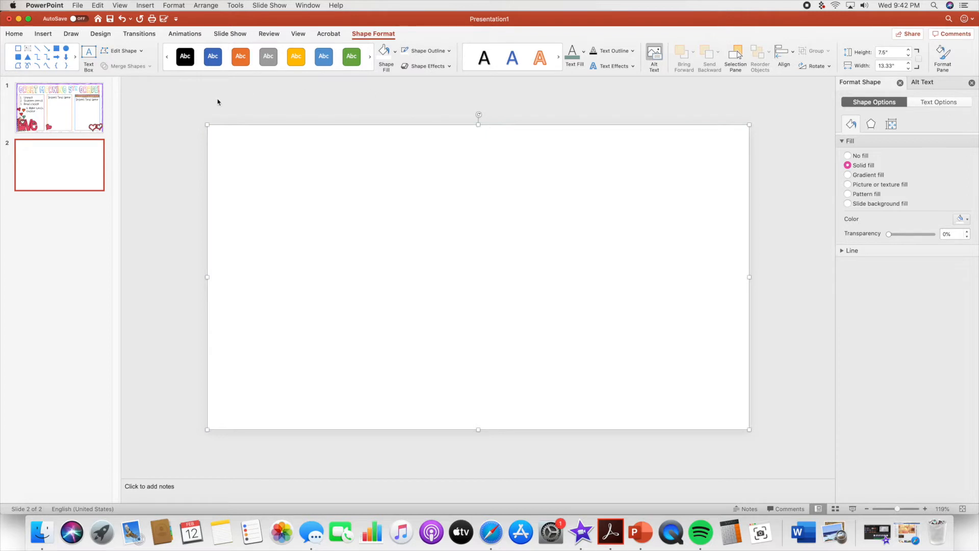
pyautogui.click(164, 98)
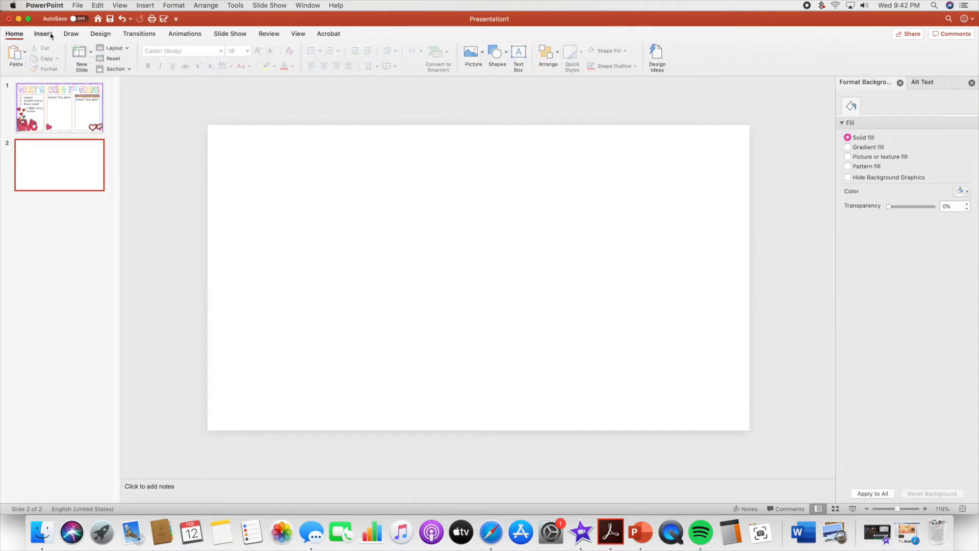
# - Insert a Frame shape covering the whole of slide 2 and narrow its border to a thin band
pyautogui.click(43, 34)
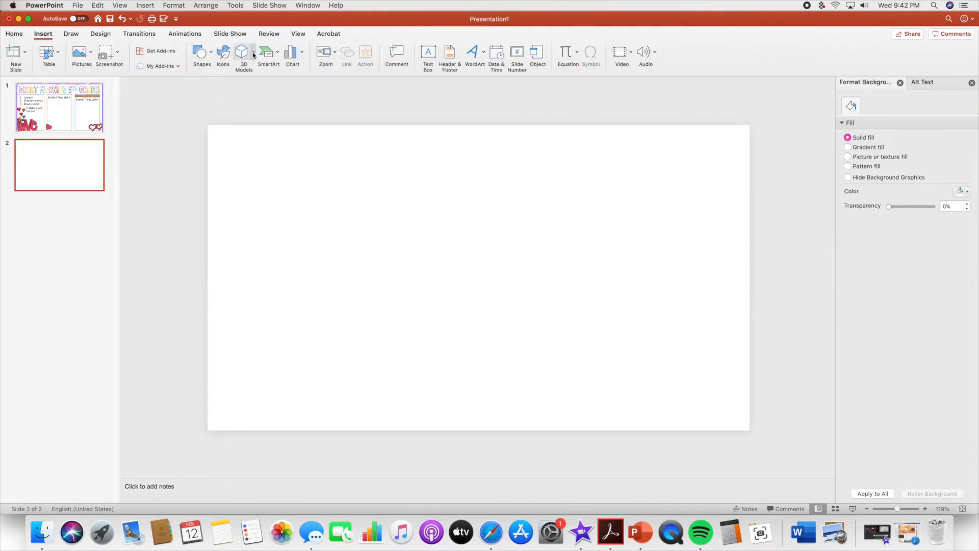
pyautogui.click(211, 51)
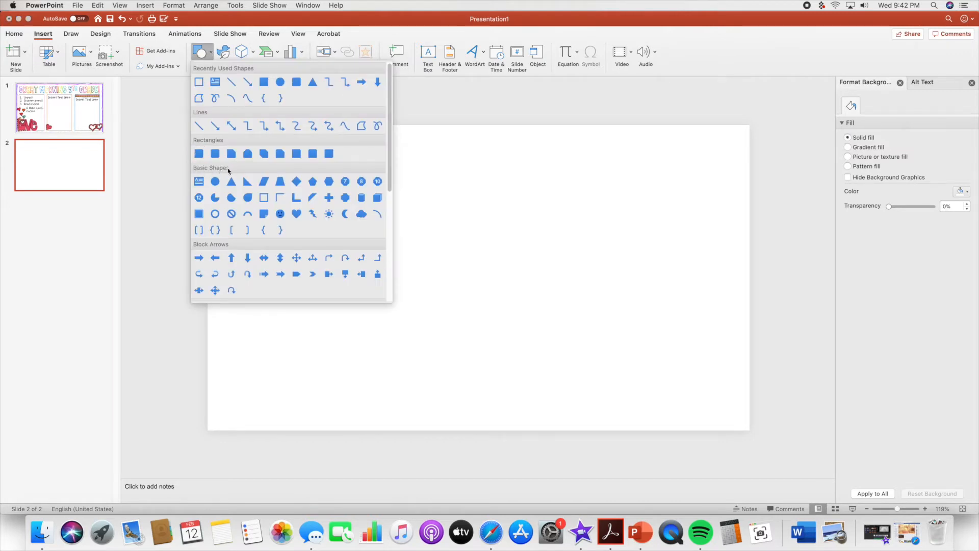
pyautogui.click(264, 199)
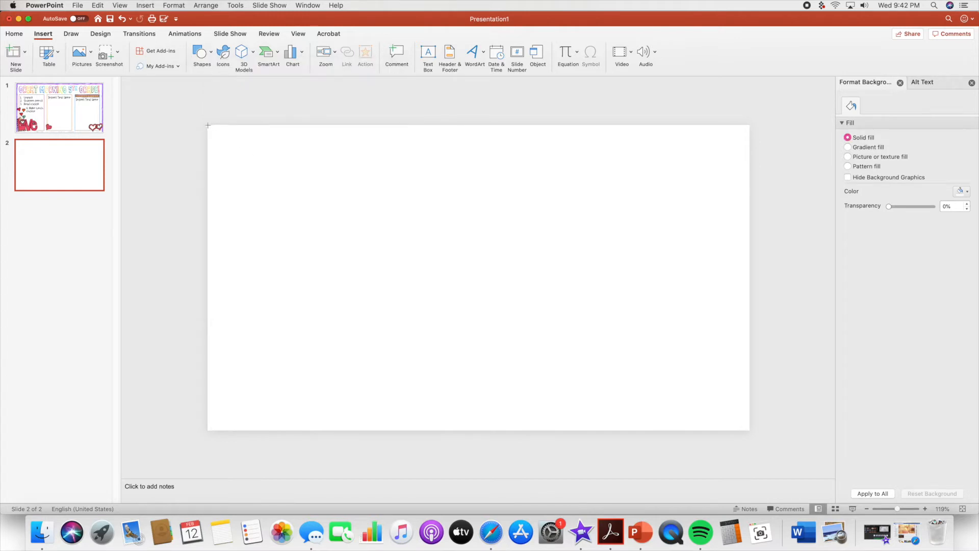
pyautogui.moveTo(208, 125); pyautogui.dragTo(742, 414)
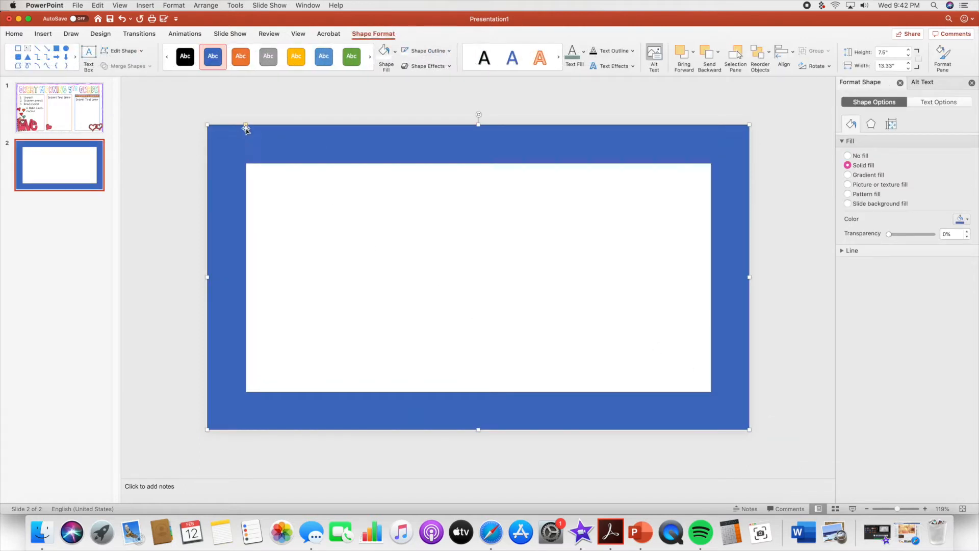
pyautogui.moveTo(245, 126); pyautogui.dragTo(222, 168)
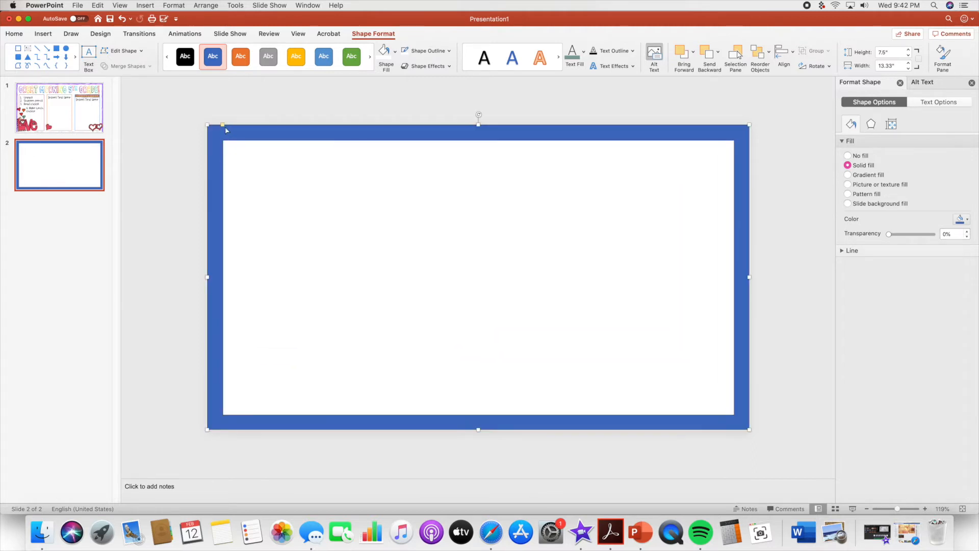
pyautogui.moveTo(224, 125); pyautogui.dragTo(214, 148)
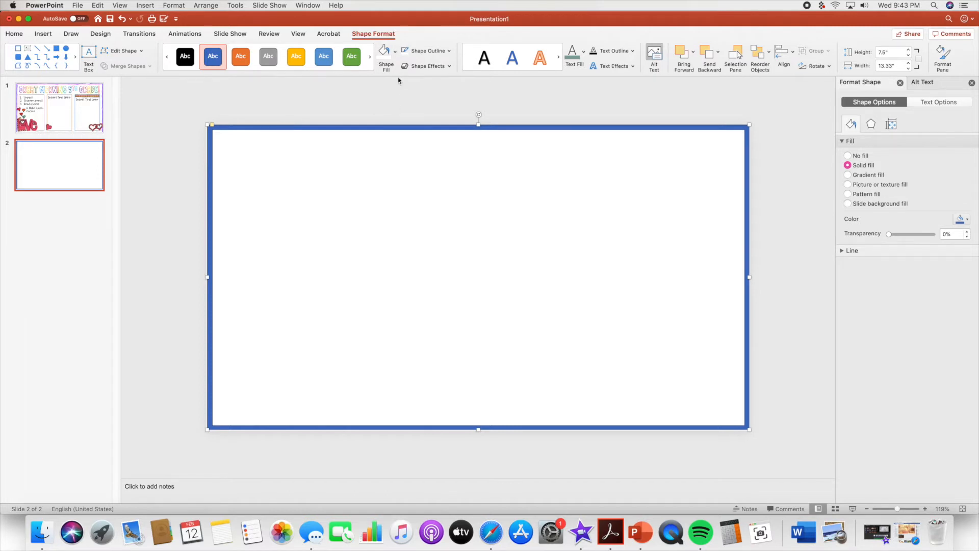
# - Fill the frame with the recent orange color and set its outline to white
pyautogui.click(394, 51)
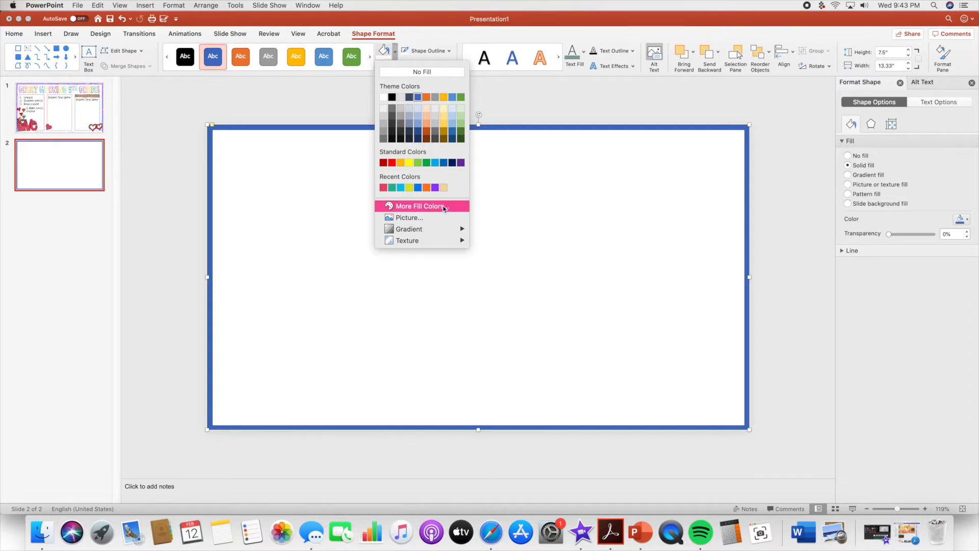
pyautogui.click(427, 188)
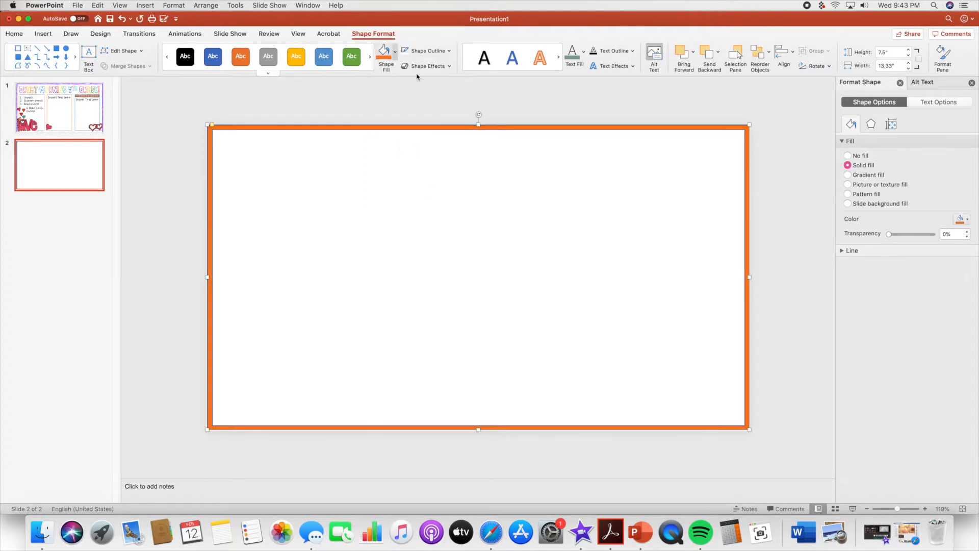
pyautogui.click(448, 51)
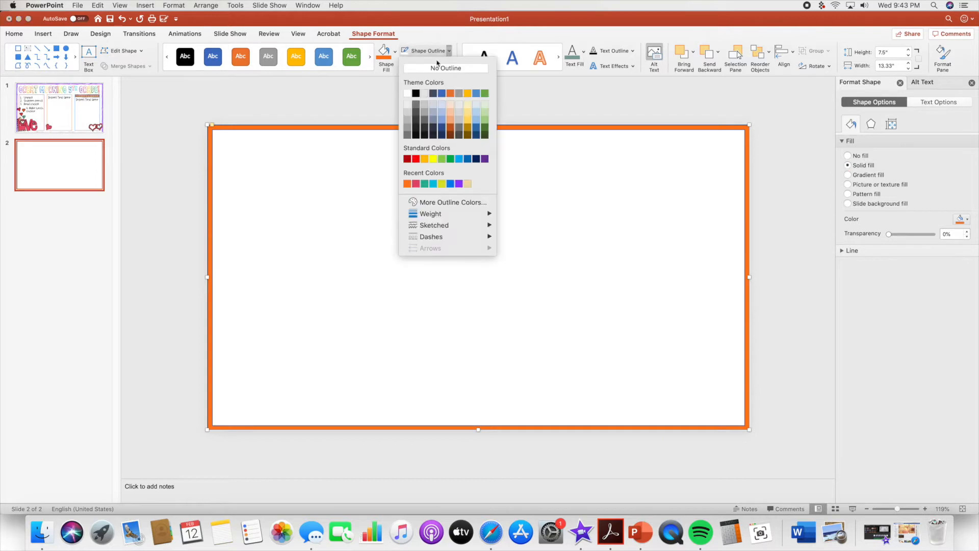
pyautogui.click(409, 94)
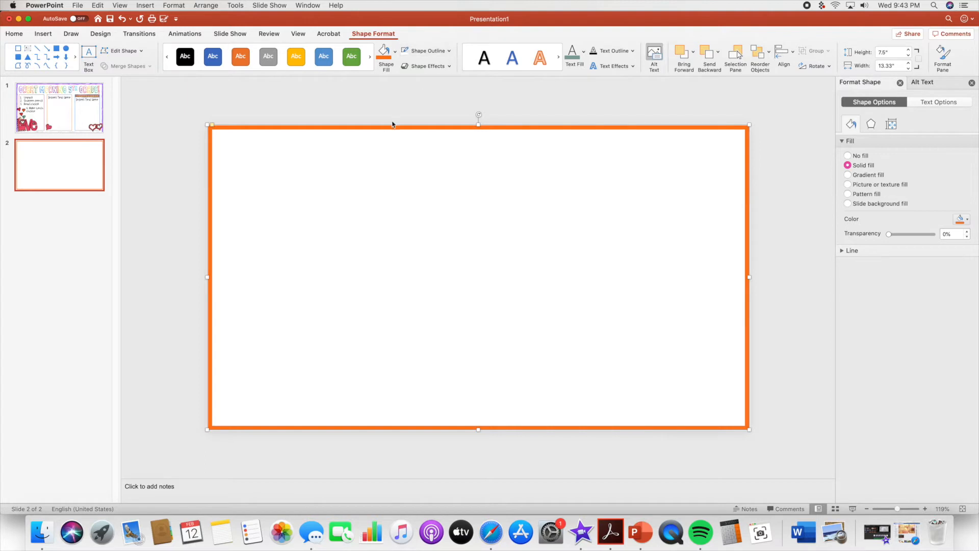
# - Apply the waviest sketched line style to the frame's outline
pyautogui.click(451, 51)
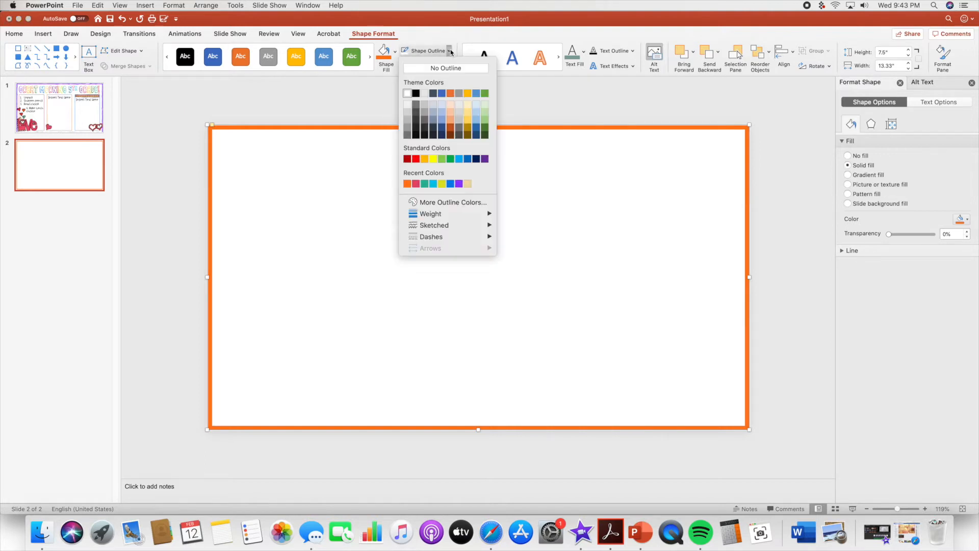
pyautogui.press('Escape')
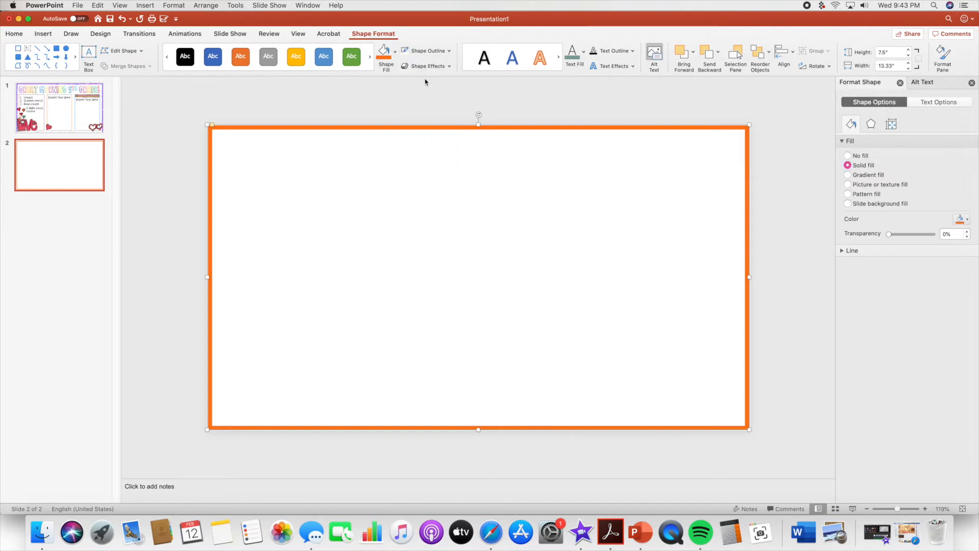
pyautogui.click(449, 51)
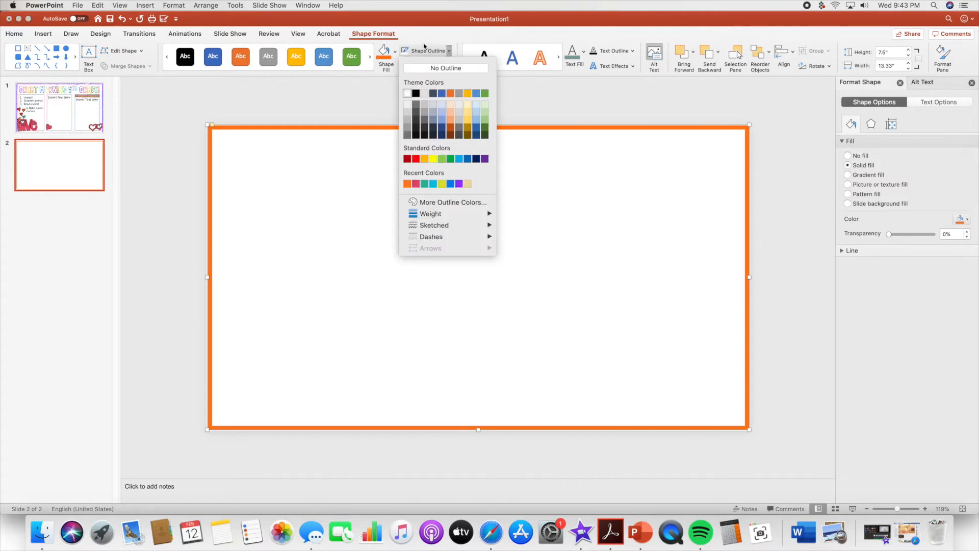
pyautogui.moveTo(435, 230)
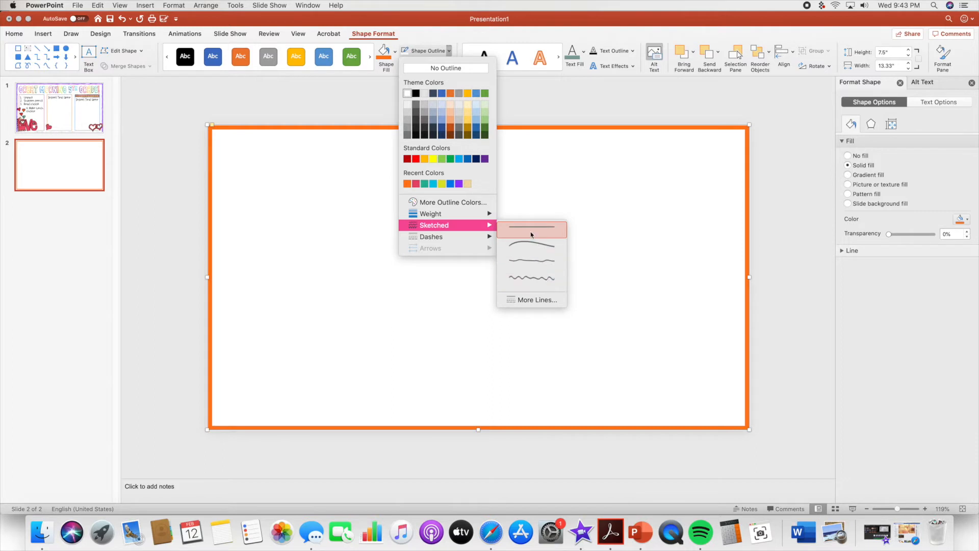
pyautogui.click(523, 282)
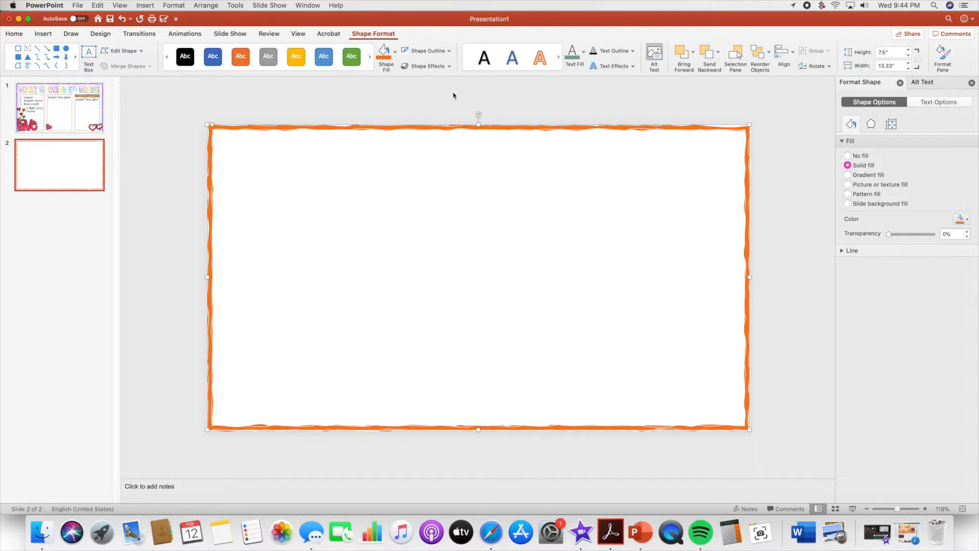
# - Add an outer shadow to the frame, offset toward the lower left
pyautogui.click(450, 67)
pyautogui.moveTo(458, 95)
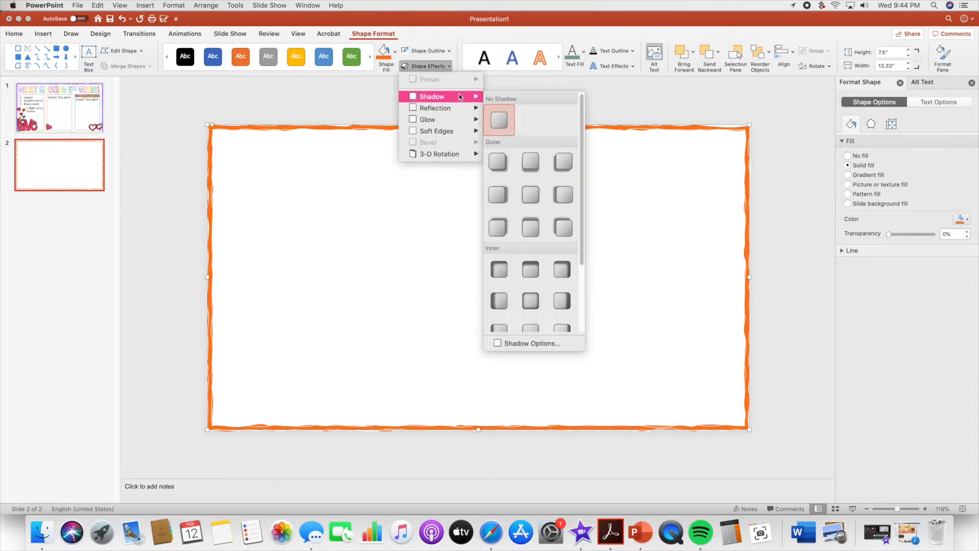
pyautogui.click(566, 170)
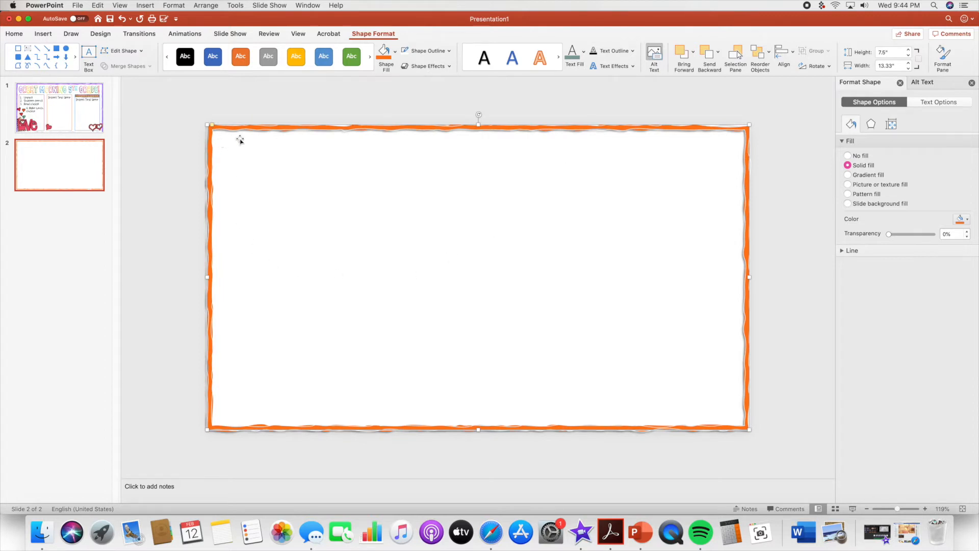
# - Set the frame's outline weight to 2¼ pt
pyautogui.click(449, 51)
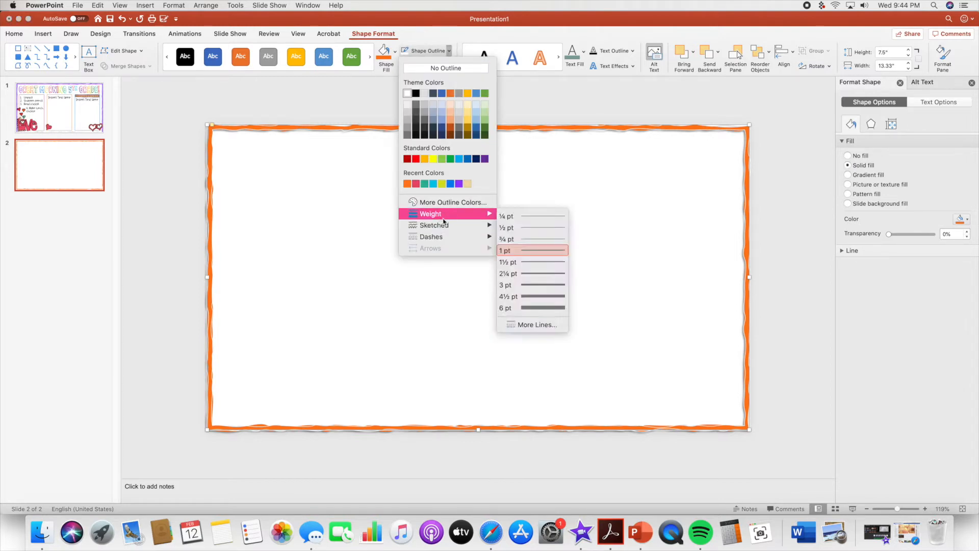
pyautogui.click(532, 276)
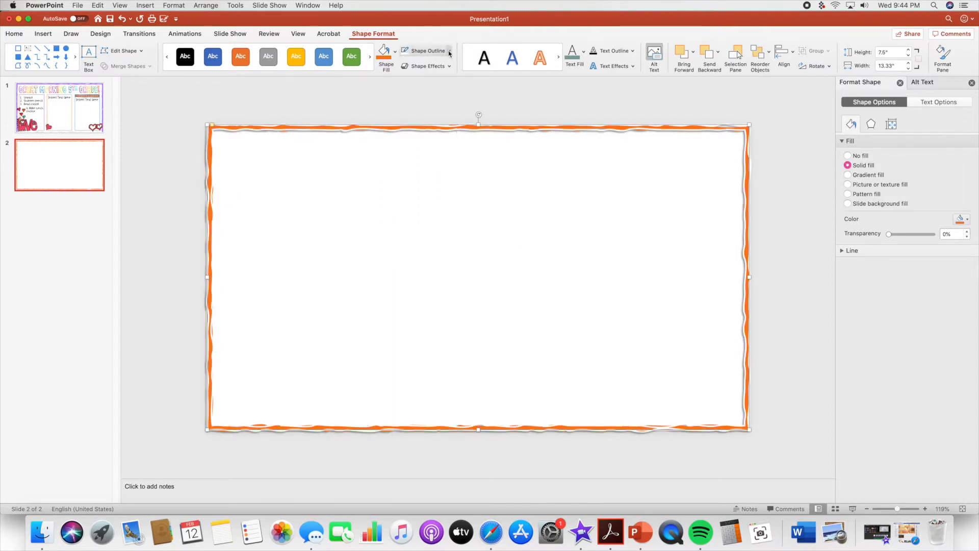
pyautogui.click(531, 96)
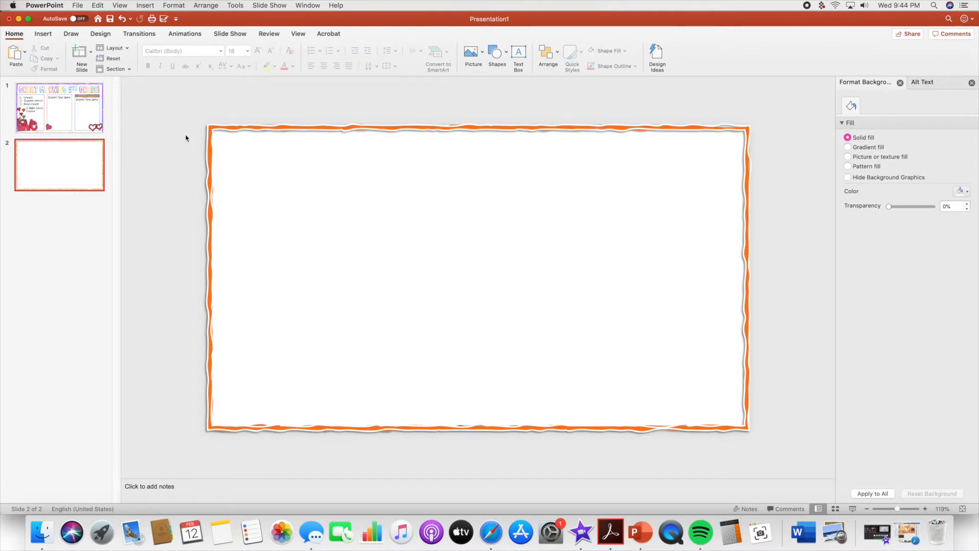
# - Compare slide 2 with the purple-bordered slide 1 and make the orange frame's band slightly thicker
pyautogui.click(79, 123)
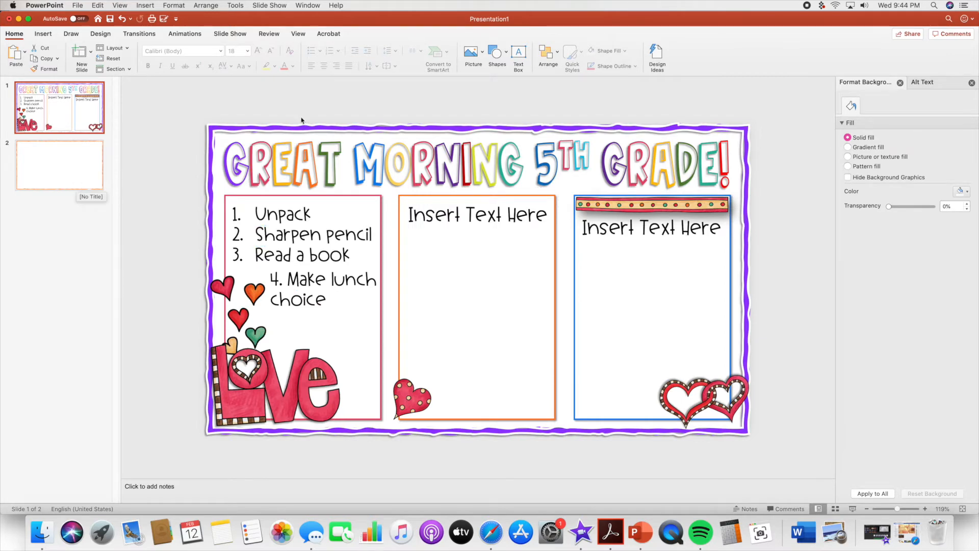
pyautogui.click(69, 172)
pyautogui.click(63, 117)
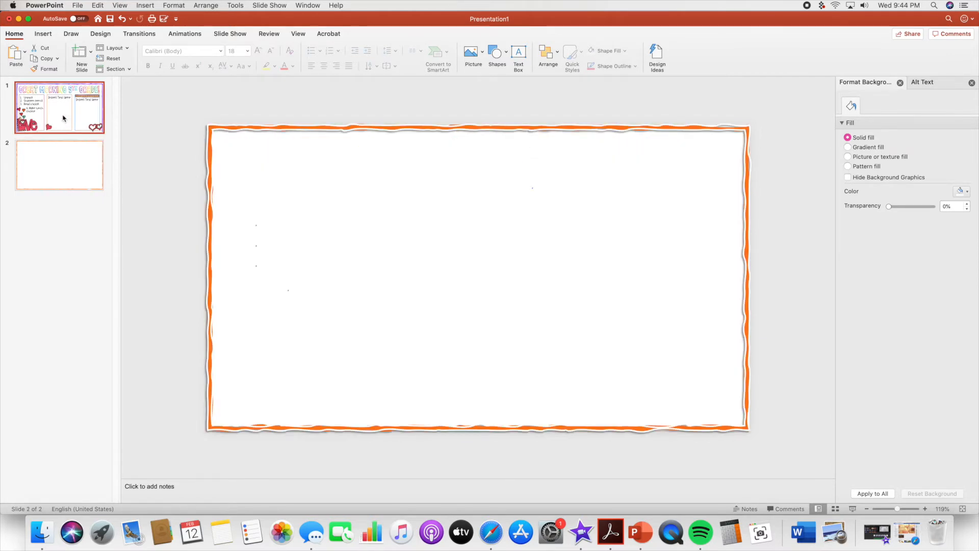
pyautogui.click(64, 166)
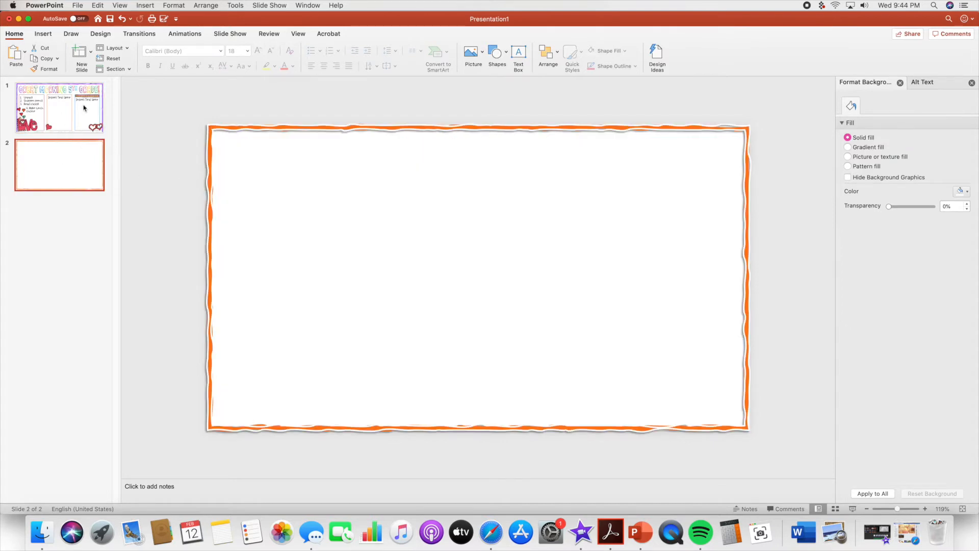
pyautogui.click(214, 127)
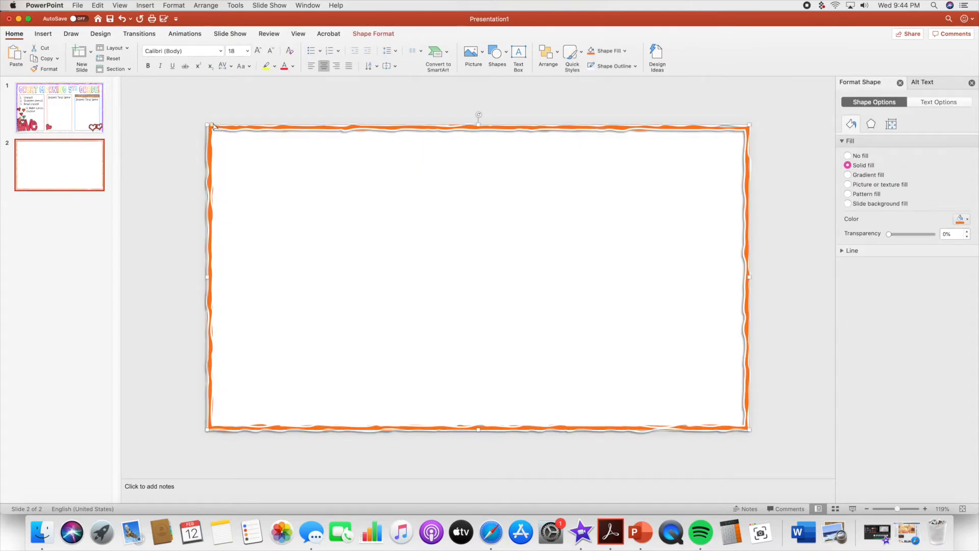
pyautogui.moveTo(214, 127)
pyautogui.mouseDown()
pyautogui.moveTo(235, 128)
pyautogui.moveTo(215, 126)
pyautogui.mouseUp()
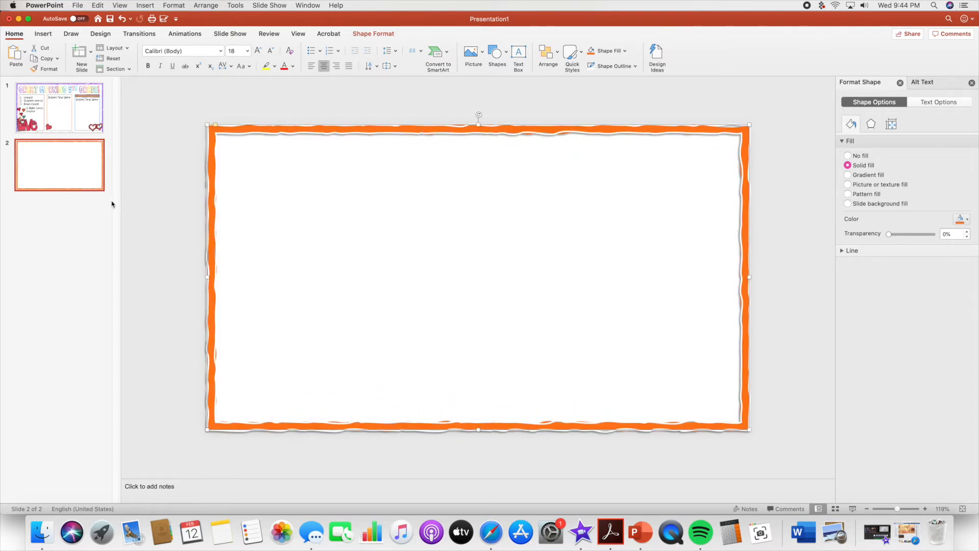
pyautogui.click(178, 138)
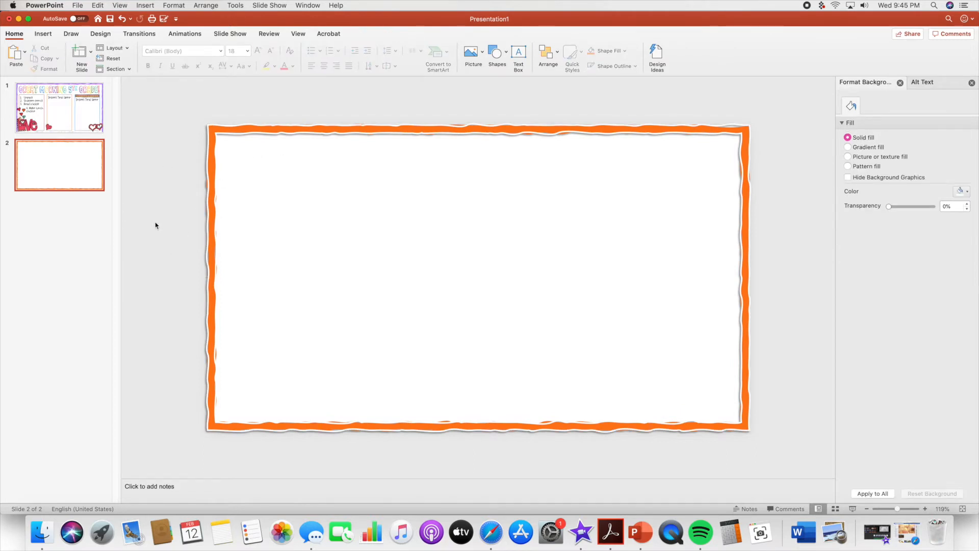
# - Add a text box near the upper-left corner inside the orange frame reading "Good Morning 5th Grade!"
pyautogui.click(44, 33)
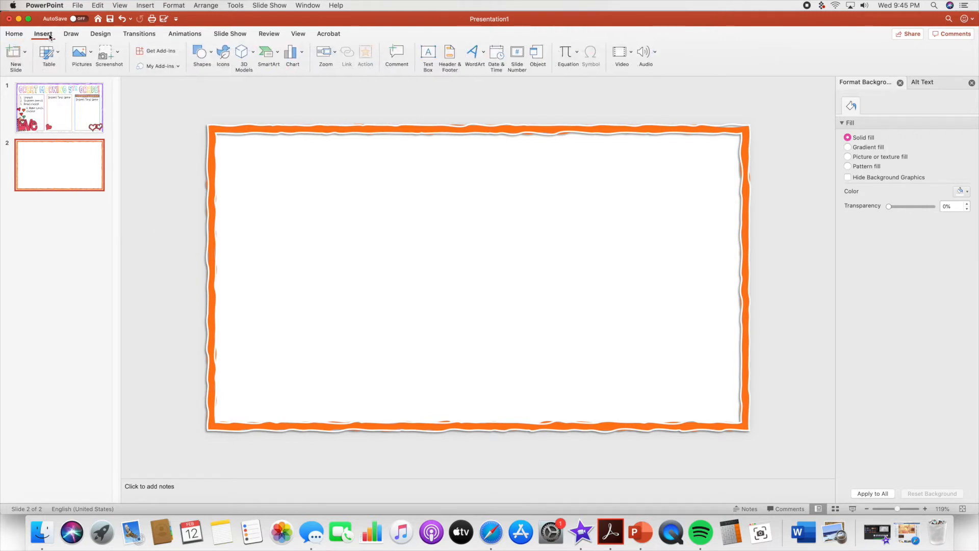
pyautogui.click(14, 33)
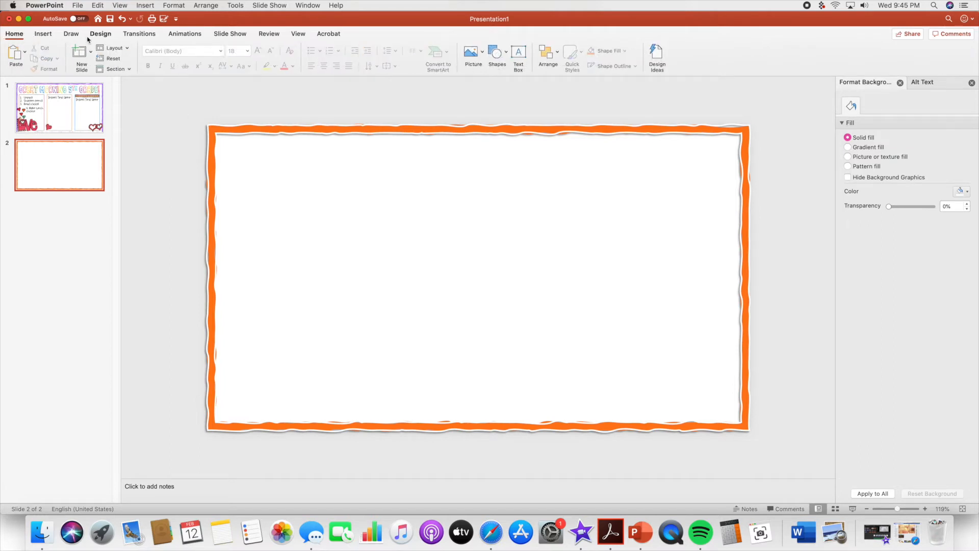
pyautogui.click(43, 34)
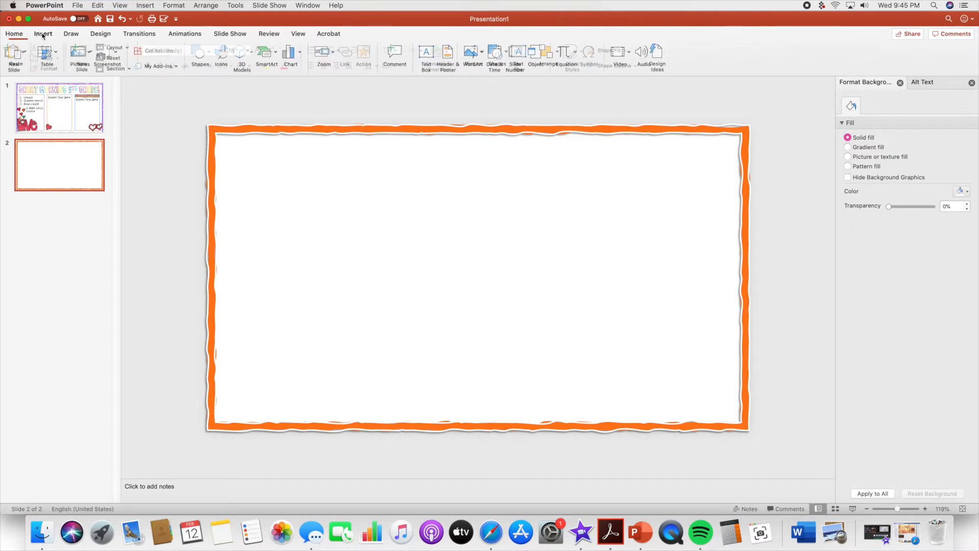
pyautogui.click(428, 55)
pyautogui.moveTo(221, 138); pyautogui.dragTo(358, 168)
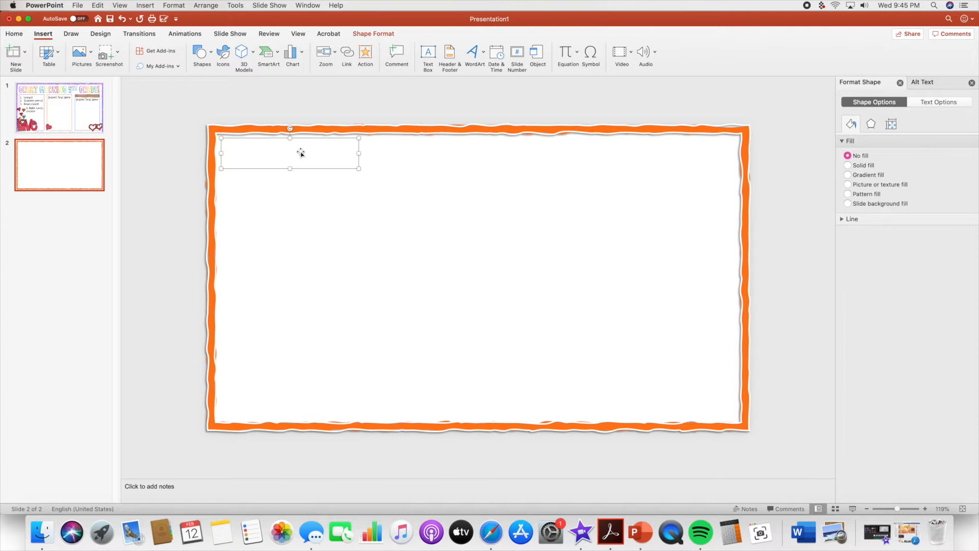
pyautogui.write('ood Morning 5')
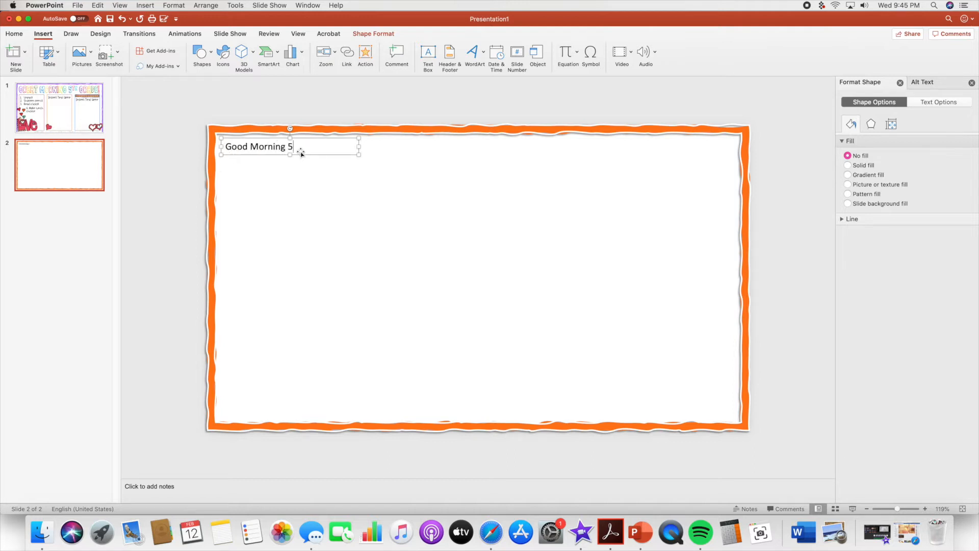
pyautogui.write('th Grade!')
# - Increase the font size of the whole title text to 48 pt
pyautogui.moveTo(235, 148); pyautogui.dragTo(344, 135)
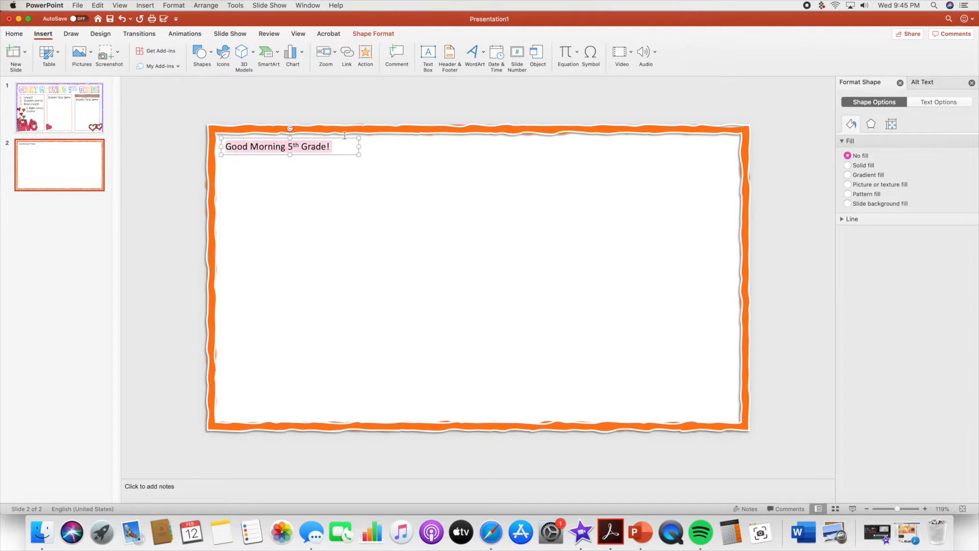
pyautogui.click(14, 34)
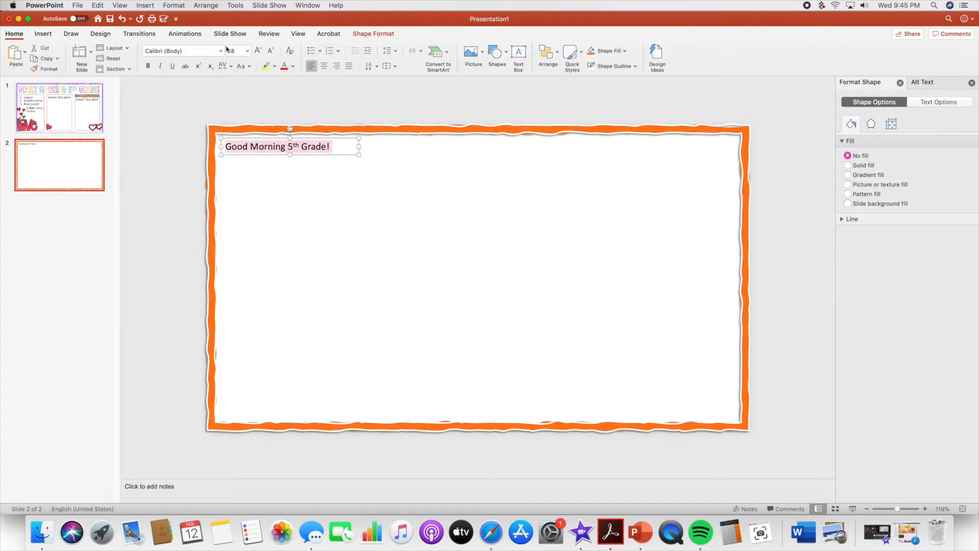
pyautogui.click(260, 51)
pyautogui.click(259, 51)
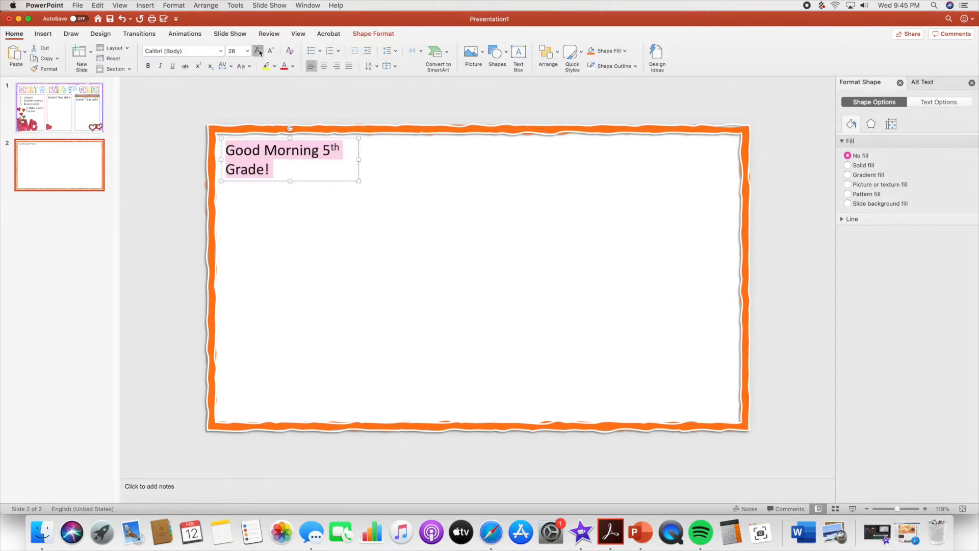
pyautogui.click(259, 51)
pyautogui.click(260, 52)
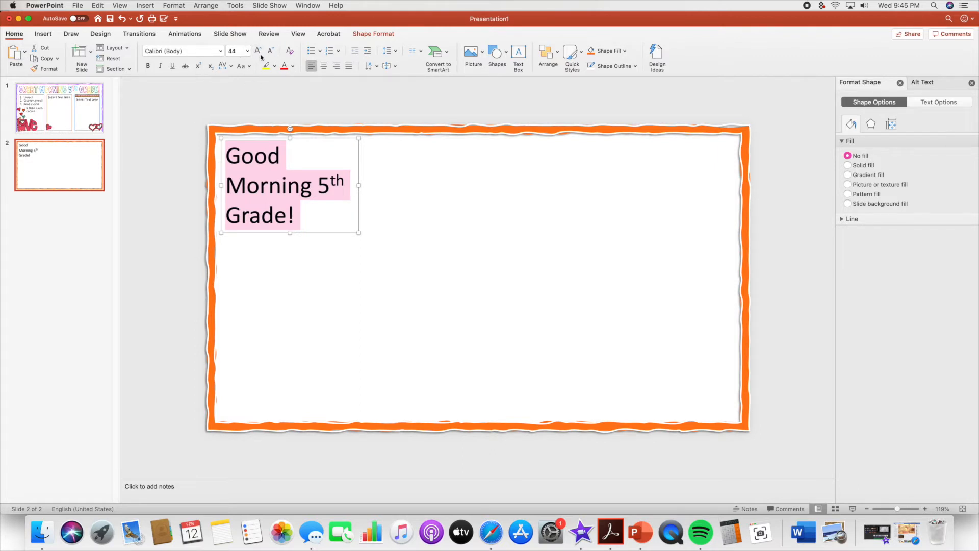
pyautogui.click(259, 52)
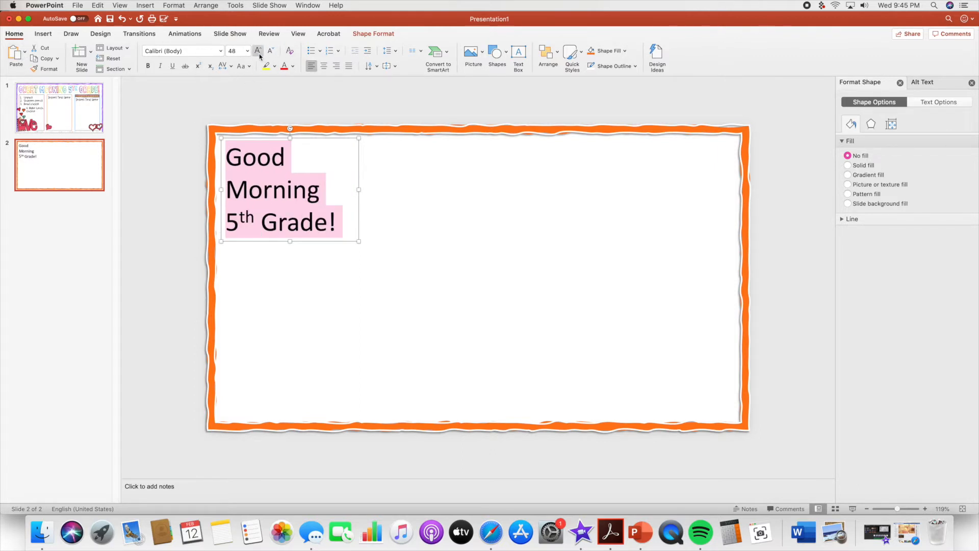
# - Change the title's font to AGThrowingShade and widen its text box to span the inside of the frame
pyautogui.click(221, 51)
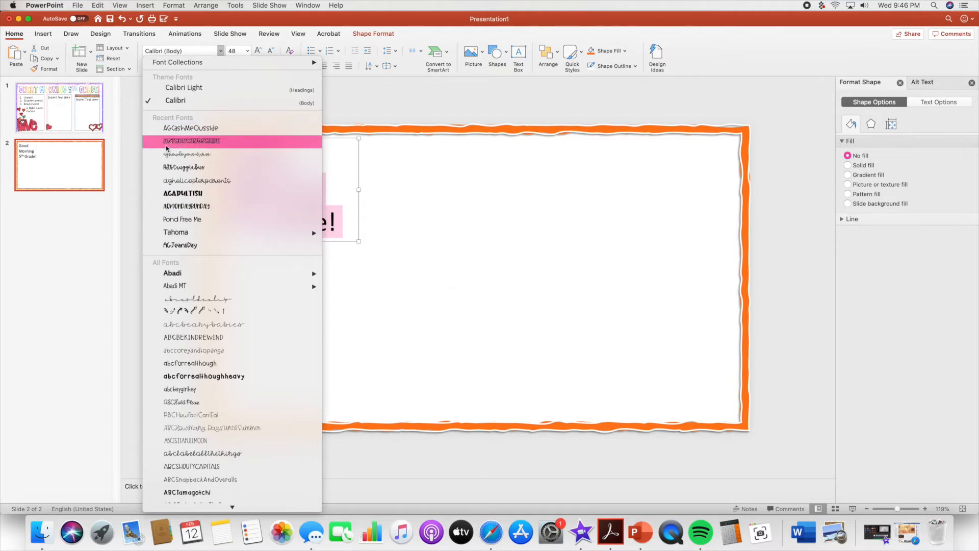
pyautogui.click(222, 142)
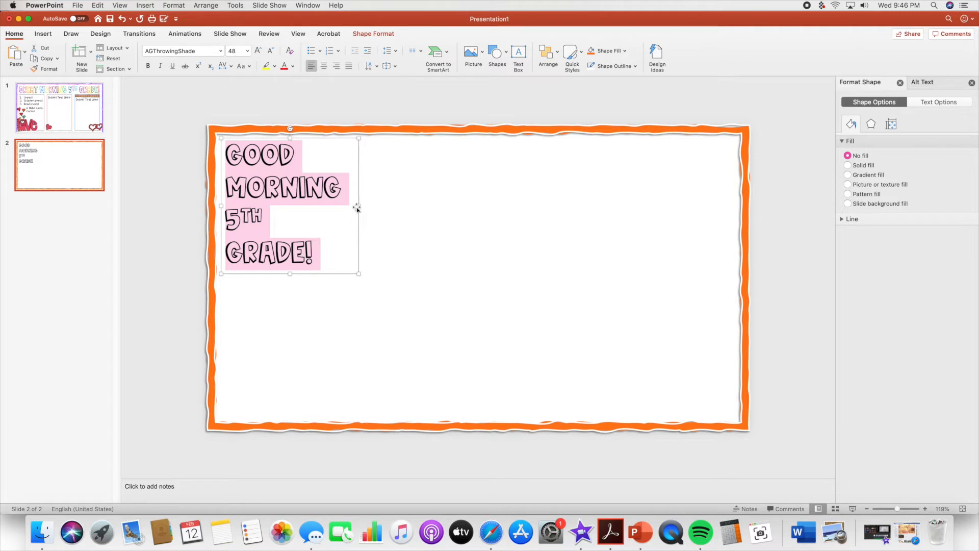
pyautogui.moveTo(359, 206); pyautogui.dragTo(731, 200)
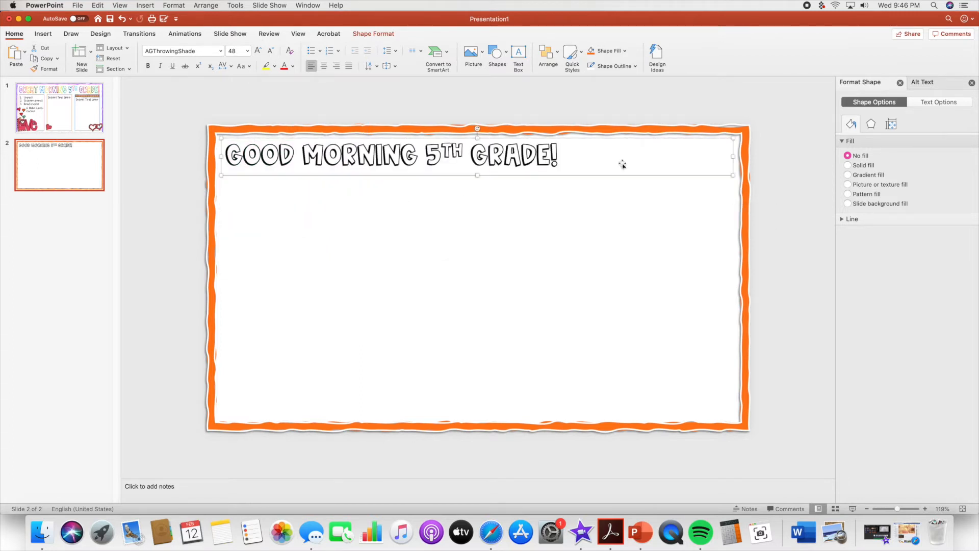
# - Center the title text within its box and increase its font size to 66 pt
pyautogui.click(323, 66)
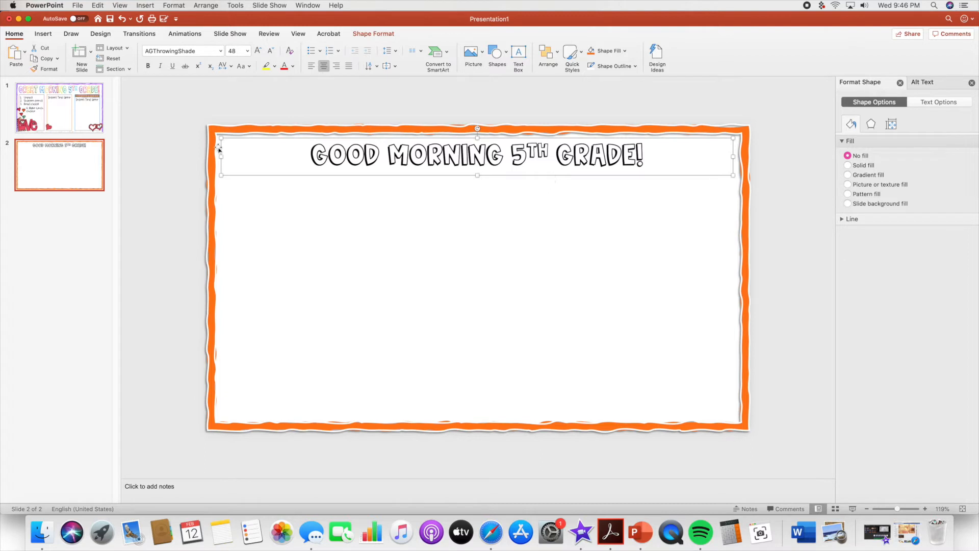
pyautogui.click(259, 50)
pyautogui.click(259, 50)
pyautogui.click(259, 50)
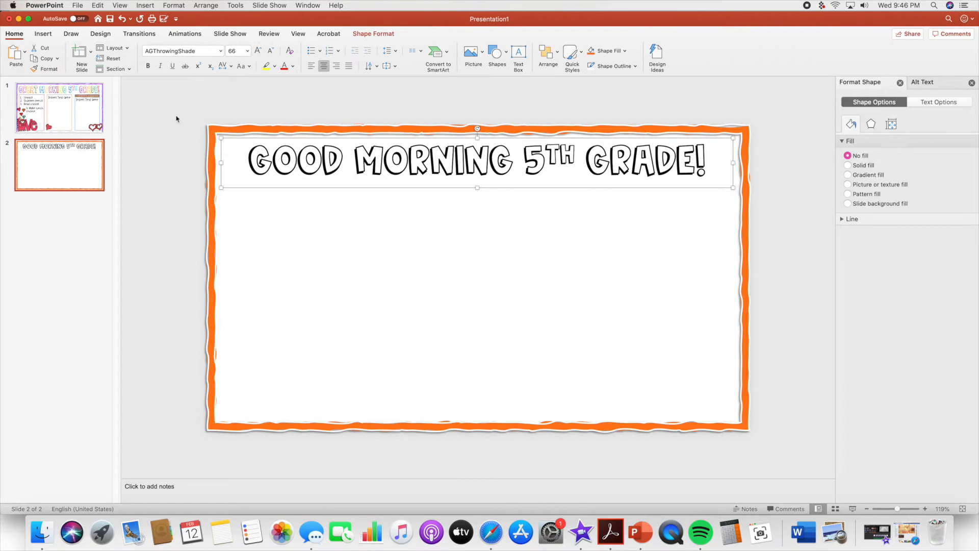
# - Apply the first Warp transform text effect to the title so the lettering stretches to fill its box
pyautogui.click(379, 34)
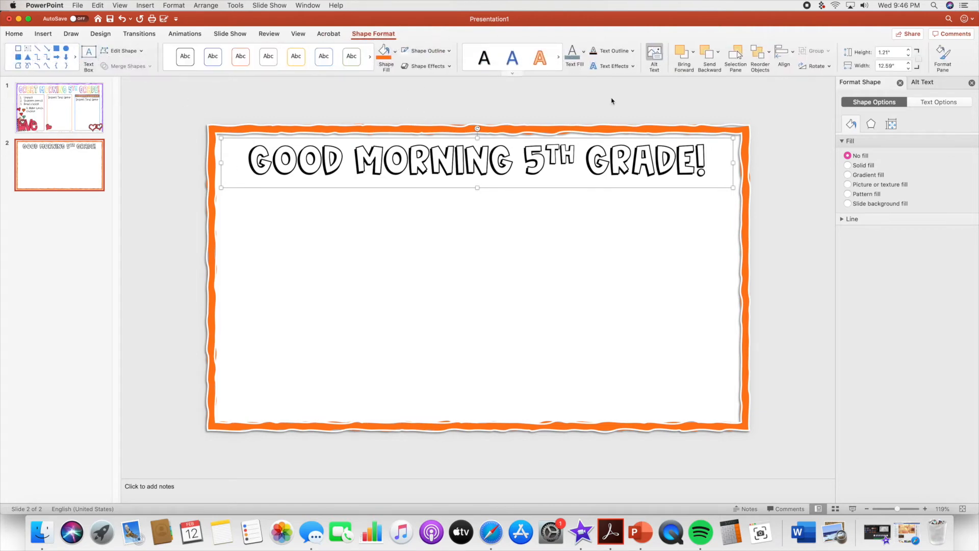
pyautogui.click(631, 67)
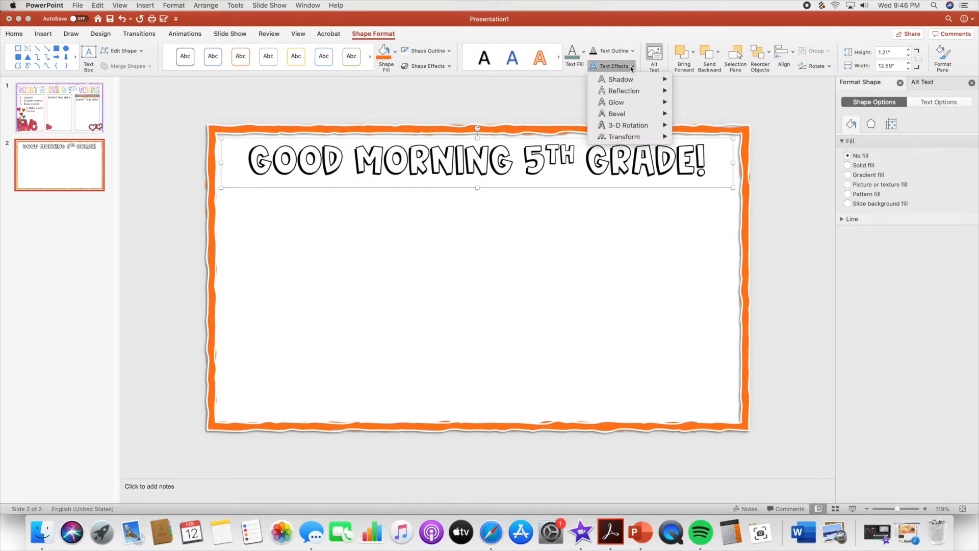
pyautogui.moveTo(631, 140)
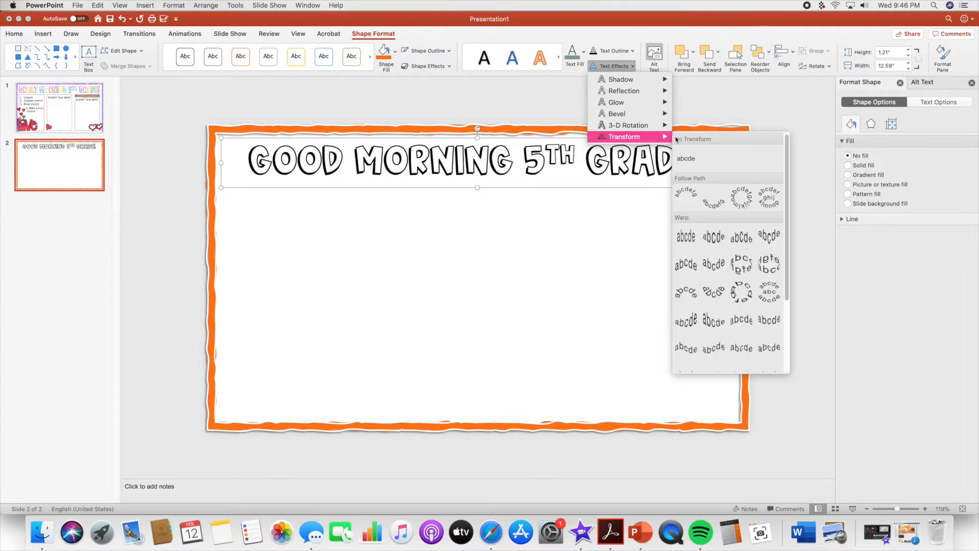
pyautogui.click(688, 239)
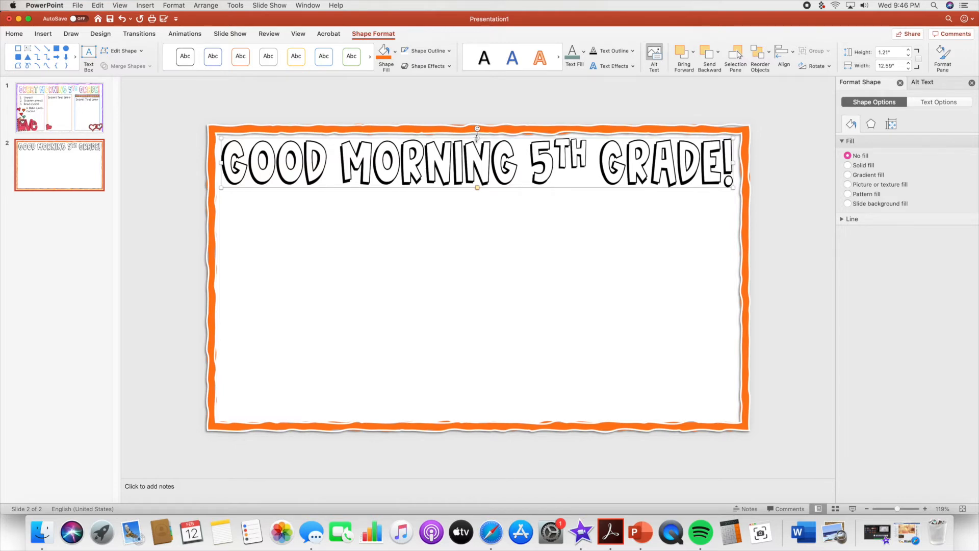
# - Resize the warped title to about 1.06" high by 12.61" wide and position it just inside the frame's upper edge
pyautogui.tripleClick(240, 162)
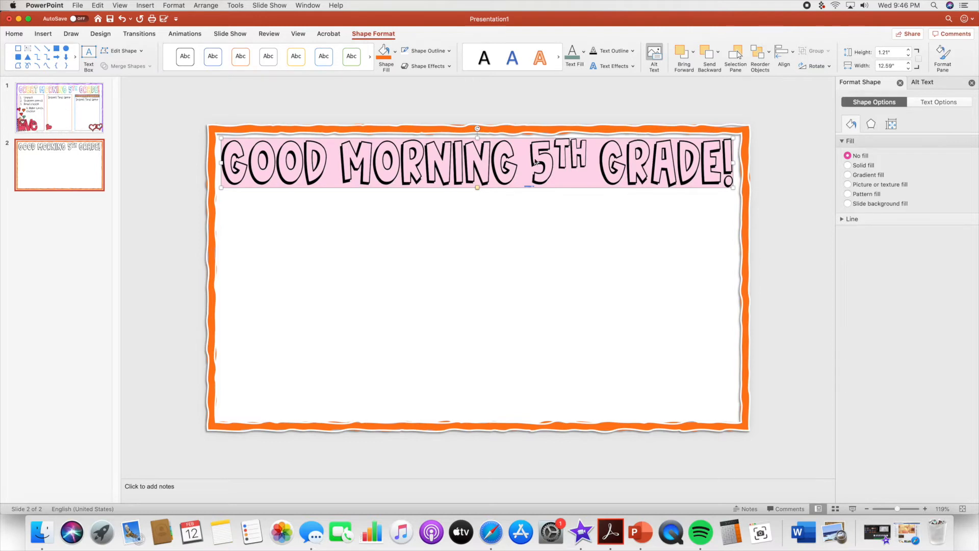
pyautogui.click(486, 117)
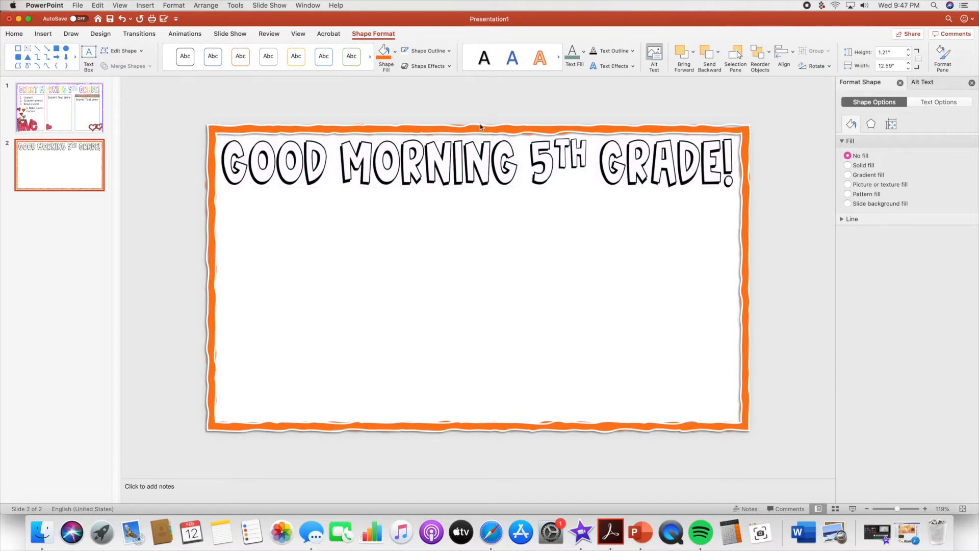
pyautogui.click(474, 152)
pyautogui.moveTo(478, 137); pyautogui.dragTo(475, 174)
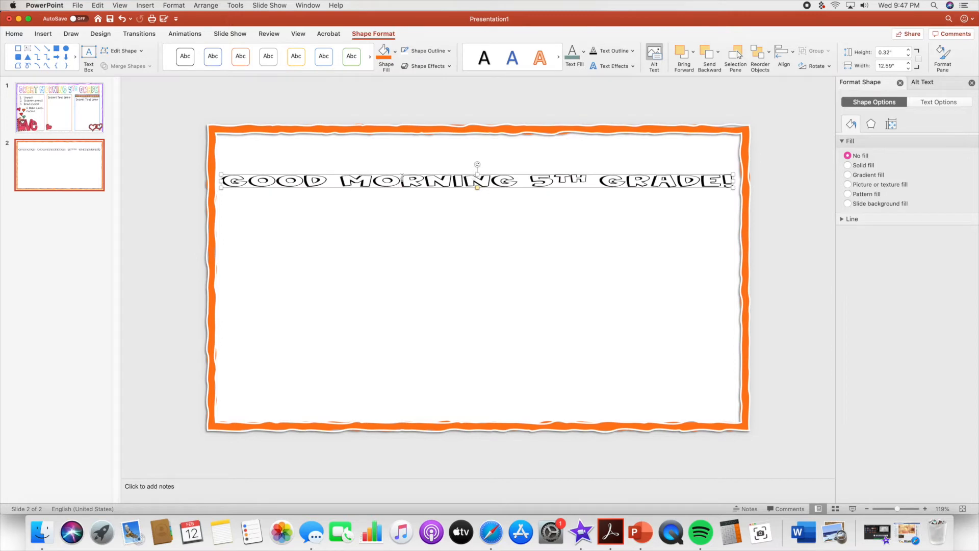
pyautogui.moveTo(477, 174); pyautogui.dragTo(483, 139)
pyautogui.moveTo(221, 162)
pyautogui.mouseDown()
pyautogui.moveTo(331, 163)
pyautogui.moveTo(220, 162)
pyautogui.mouseUp()
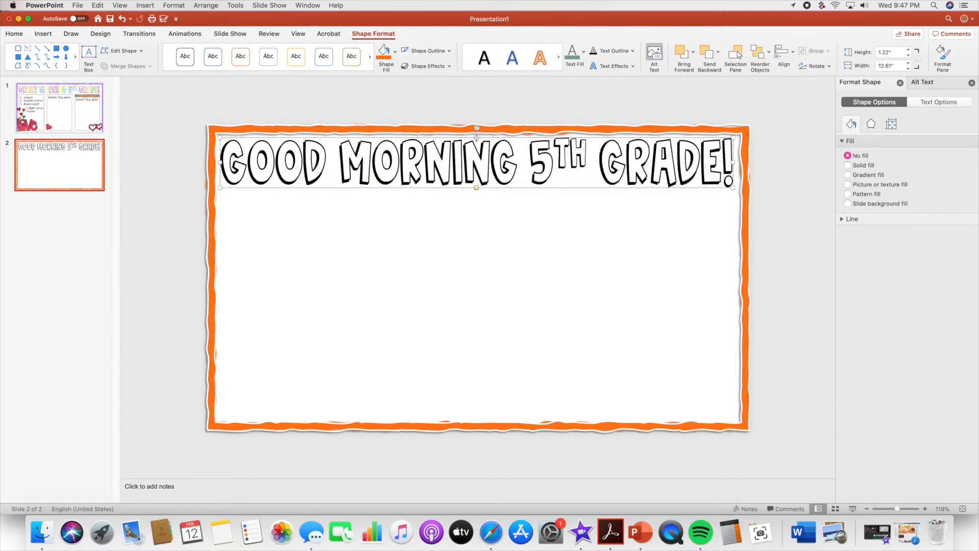
pyautogui.moveTo(476, 138); pyautogui.dragTo(485, 139)
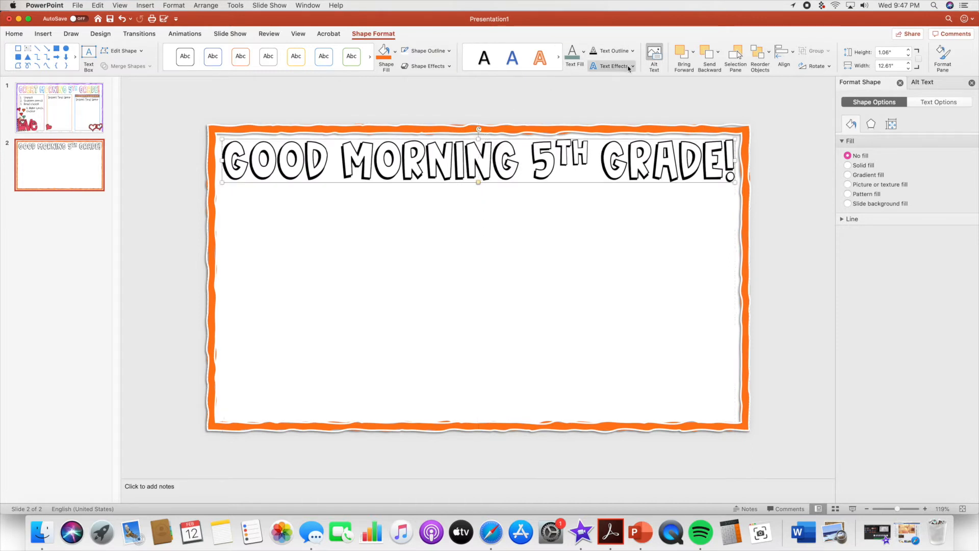
# - Add an outer shadow to the title text, offset toward the lower left
pyautogui.click(629, 66)
pyautogui.moveTo(628, 80)
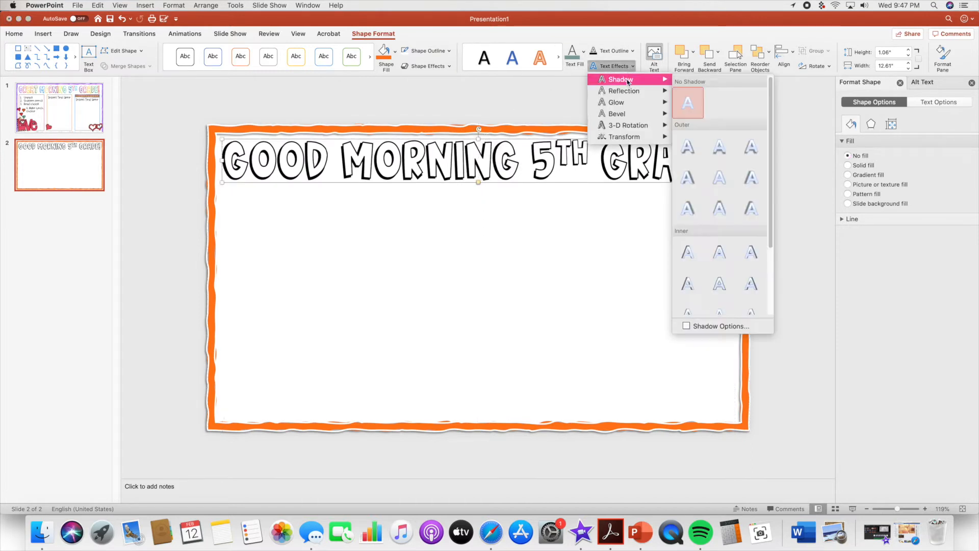
pyautogui.click(751, 156)
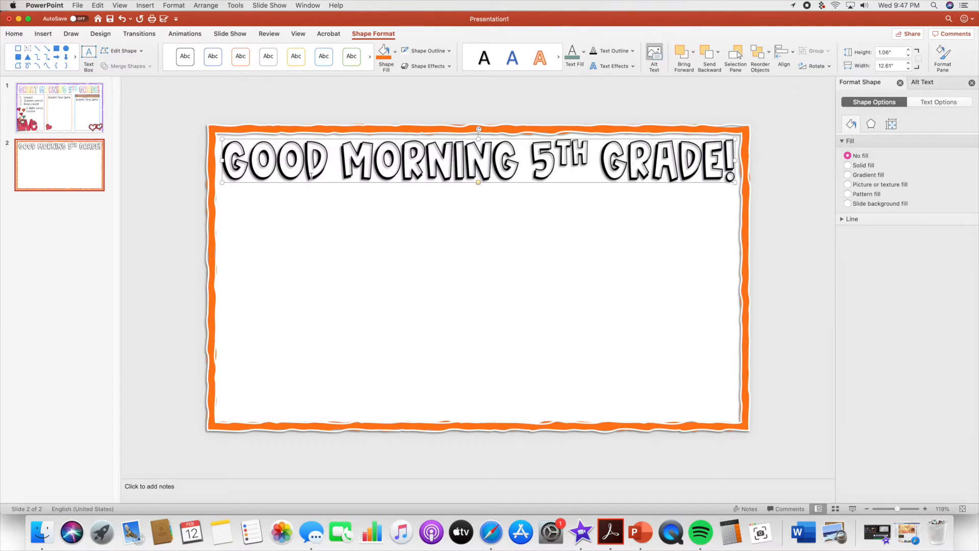
# - Fill the letter G of GOOD in the title with the standard purple color
pyautogui.click(249, 168)
pyautogui.moveTo(244, 159); pyautogui.dragTo(212, 157)
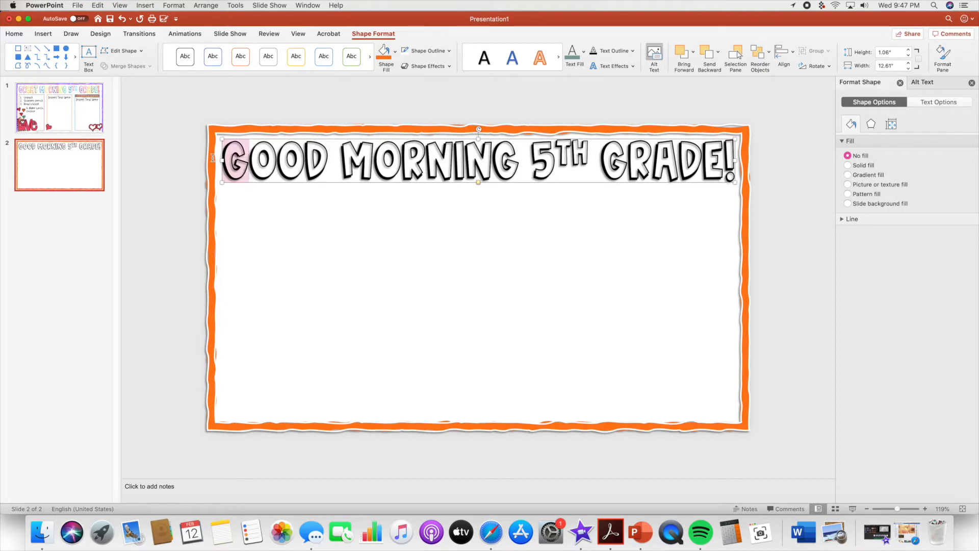
pyautogui.click(584, 51)
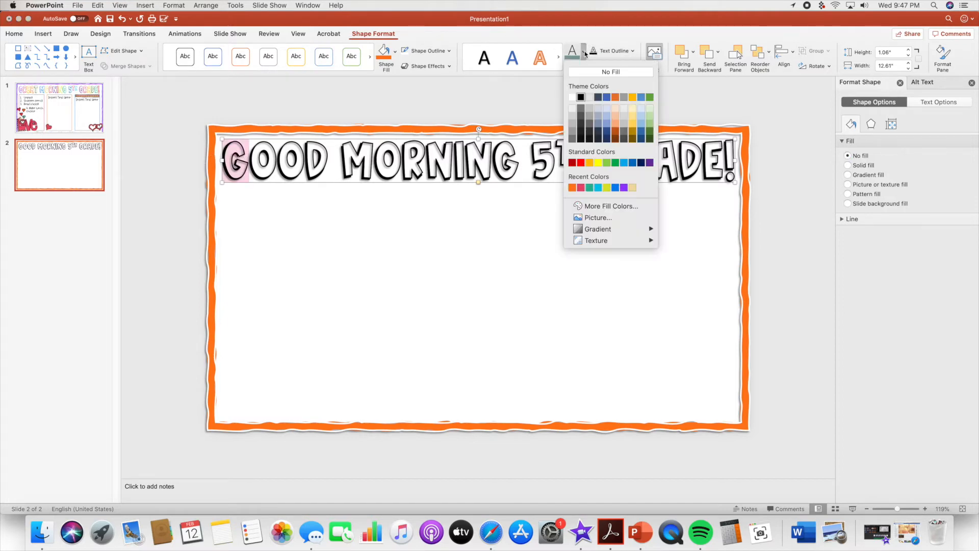
pyautogui.click(652, 164)
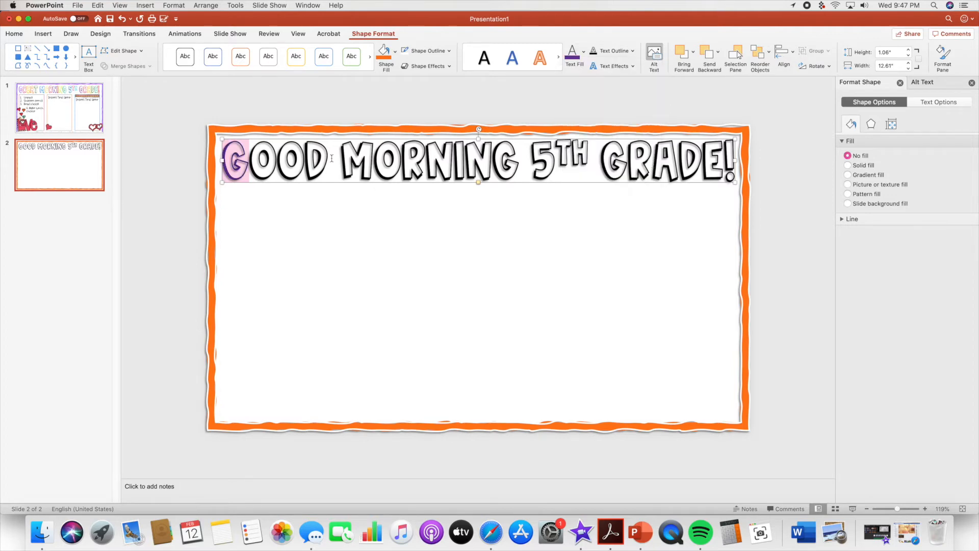
# - Fill the first O of GOOD with standard light blue and undo the accidental move of that letter
pyautogui.click(268, 160)
pyautogui.moveTo(269, 160); pyautogui.dragTo(255, 160)
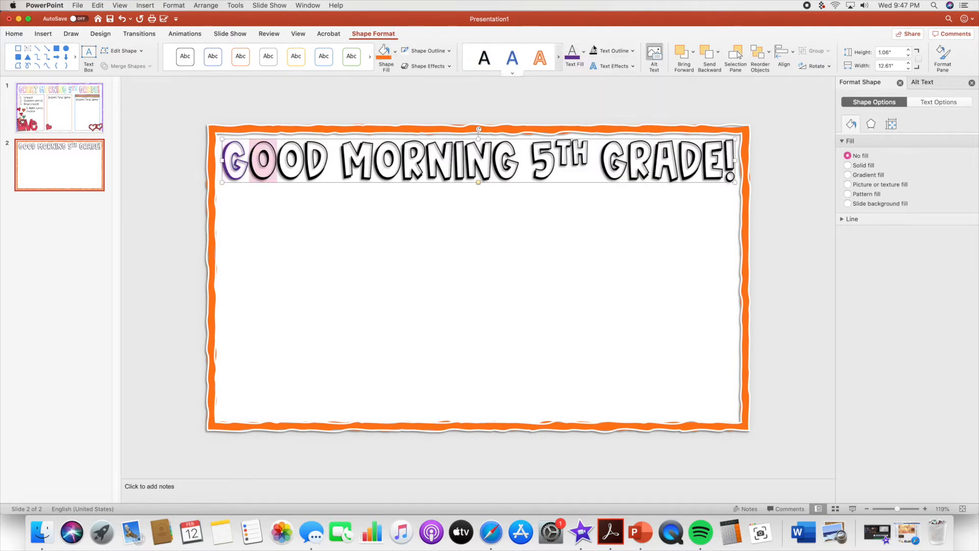
pyautogui.click(584, 56)
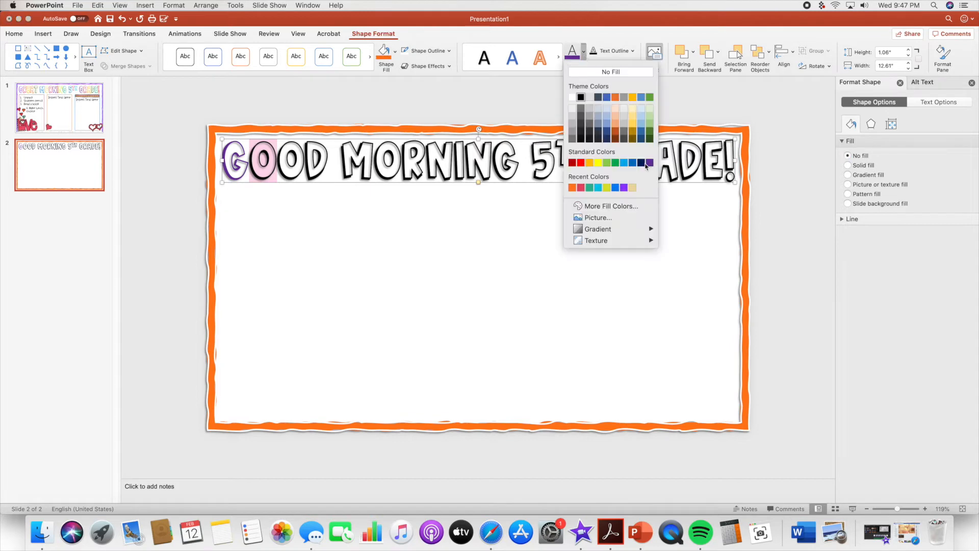
pyautogui.click(628, 165)
pyautogui.moveTo(297, 158); pyautogui.dragTo(297, 153)
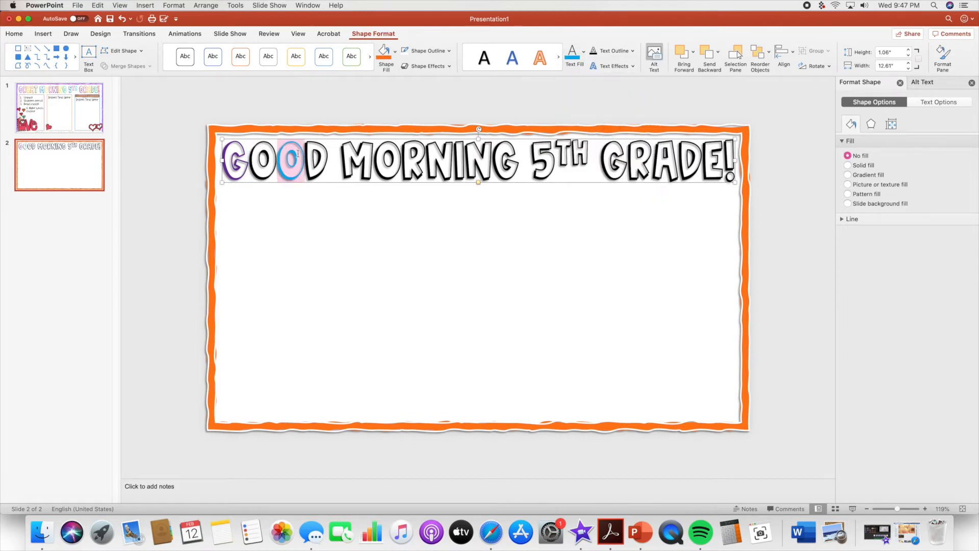
pyautogui.click(122, 19)
# - Fill the second O of GOOD in the title with the standard orange color
pyautogui.moveTo(300, 156); pyautogui.dragTo(278, 158)
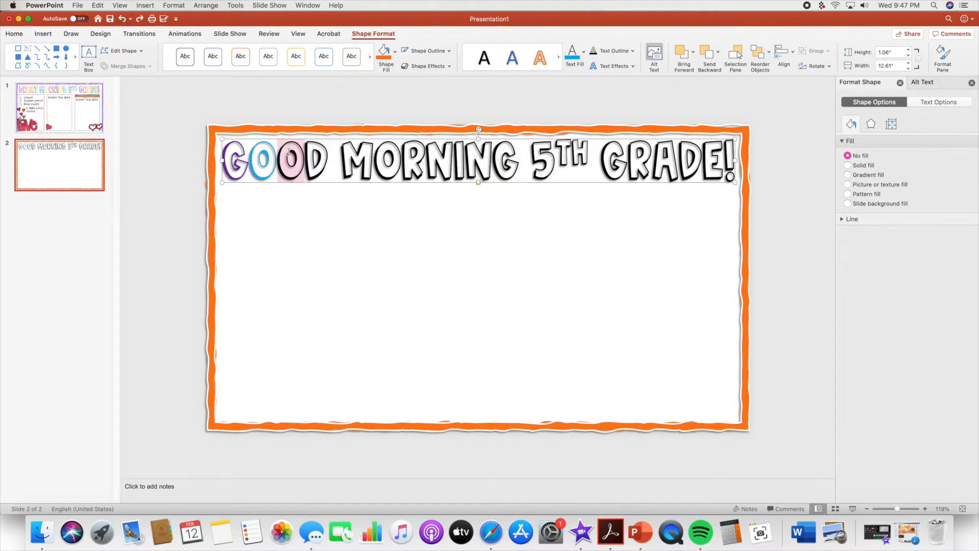
pyautogui.click(584, 52)
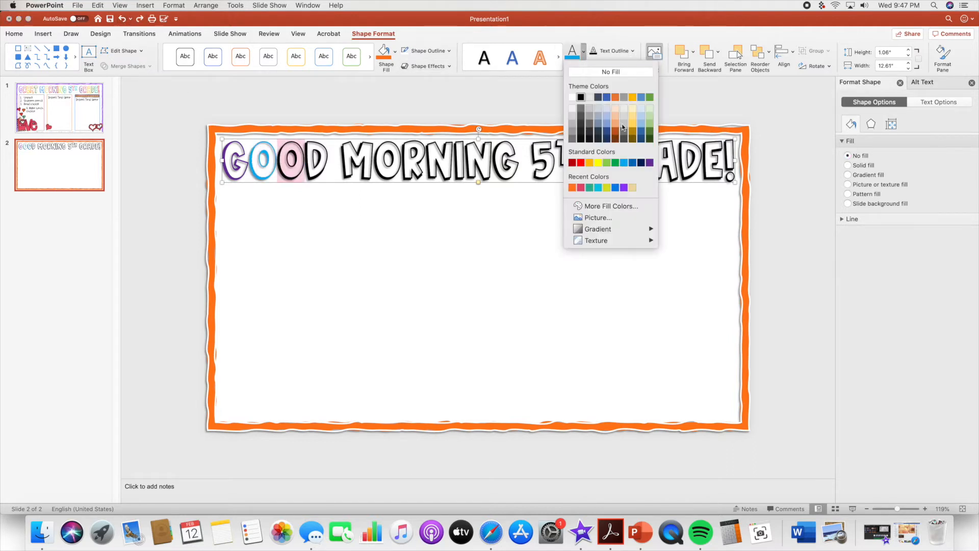
pyautogui.click(589, 163)
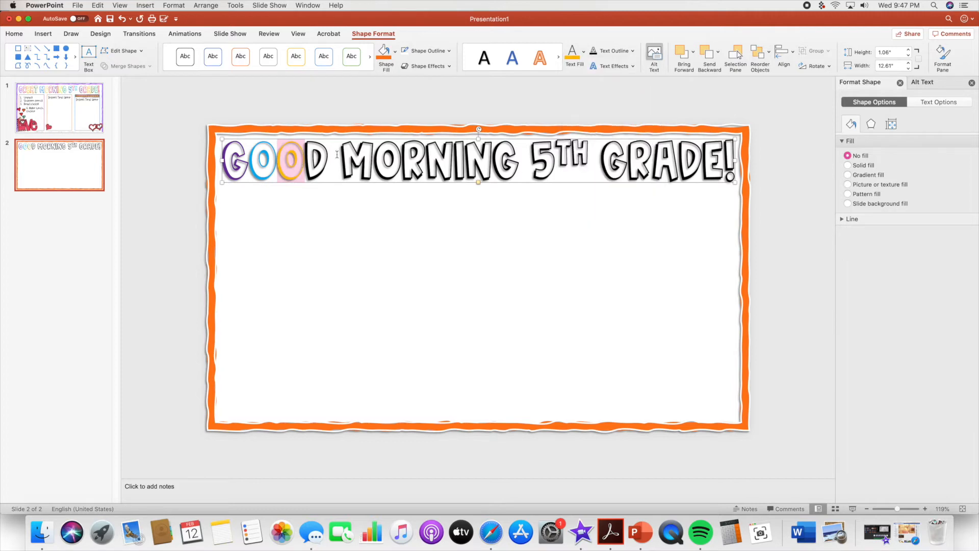
# - Fill the D of GOOD with the recent pink color and the M of MORNING with the recent blue color
pyautogui.click(584, 52)
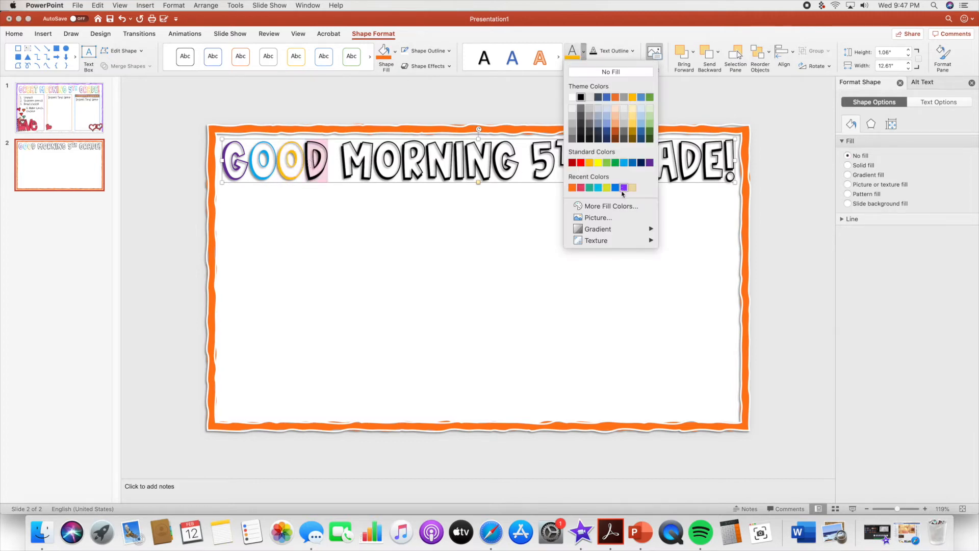
pyautogui.click(580, 188)
pyautogui.moveTo(375, 162); pyautogui.dragTo(341, 165)
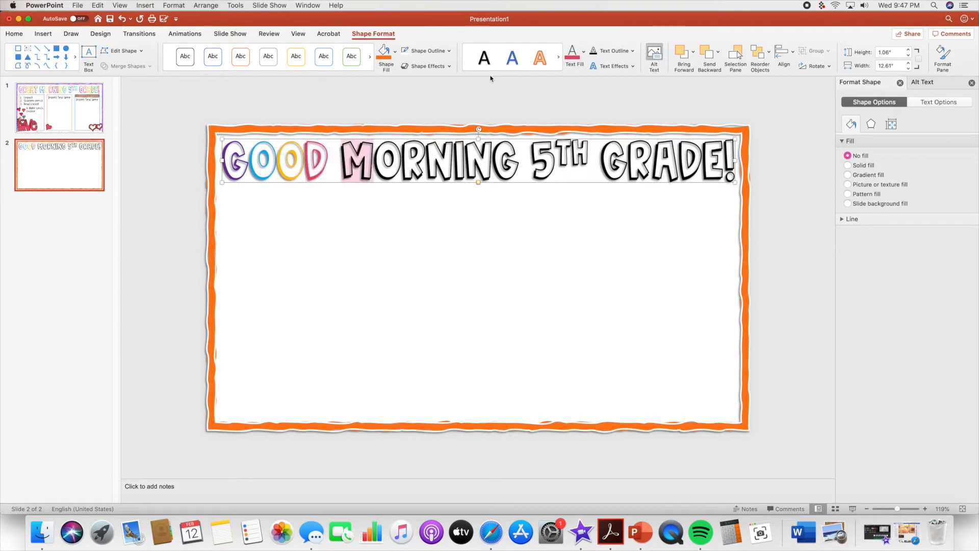
pyautogui.click(584, 51)
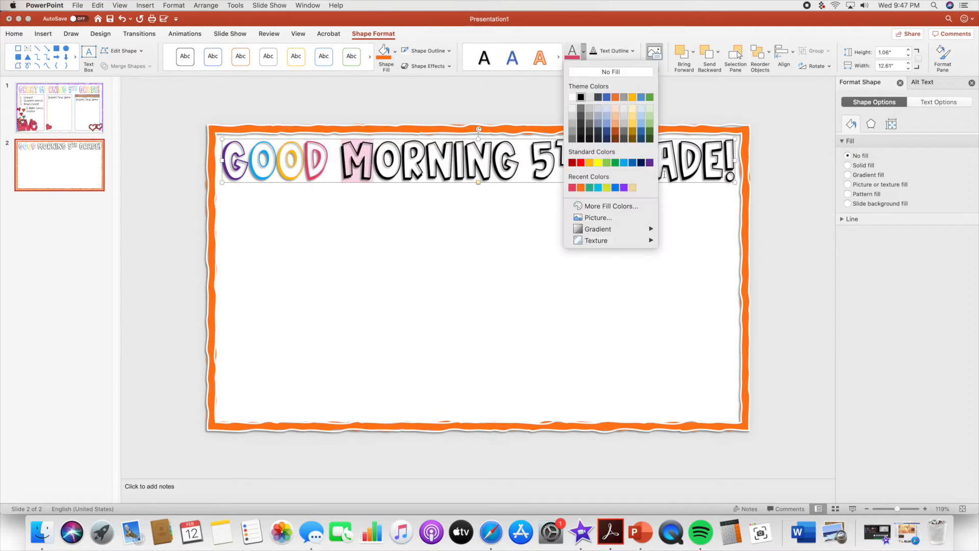
pyautogui.click(615, 188)
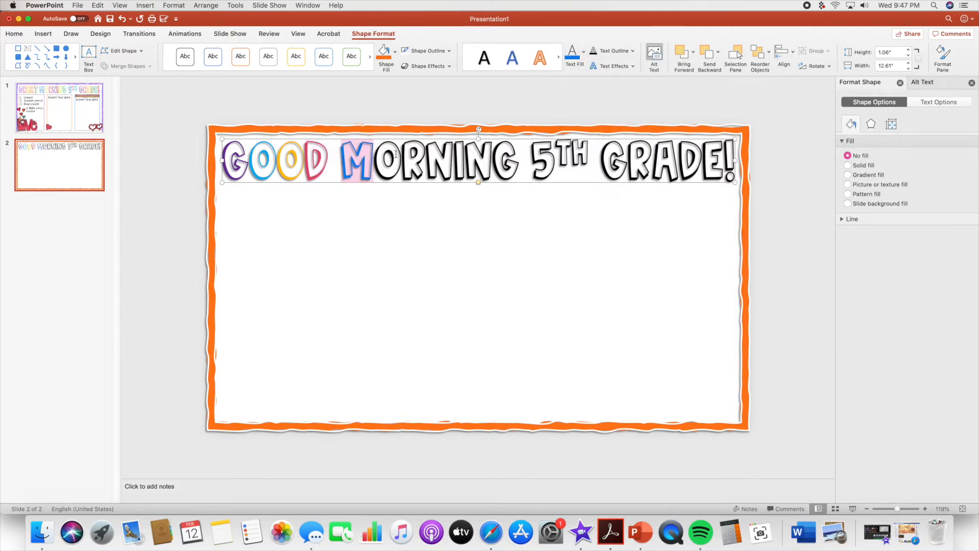
# - Undo a trial pink fill on the O of MORNING and fill that letter with a dark green theme color
pyautogui.moveTo(402, 158); pyautogui.dragTo(374, 159)
pyautogui.click(584, 52)
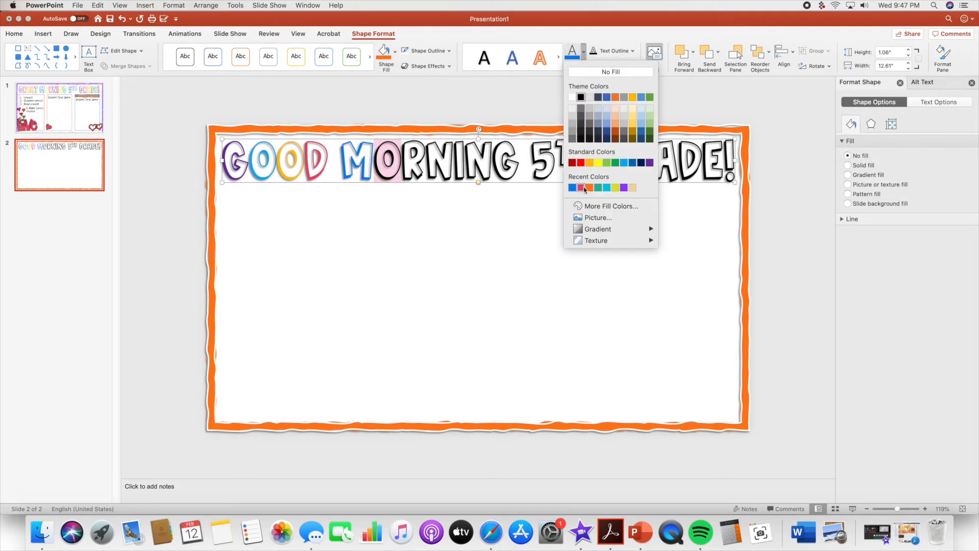
pyautogui.click(582, 187)
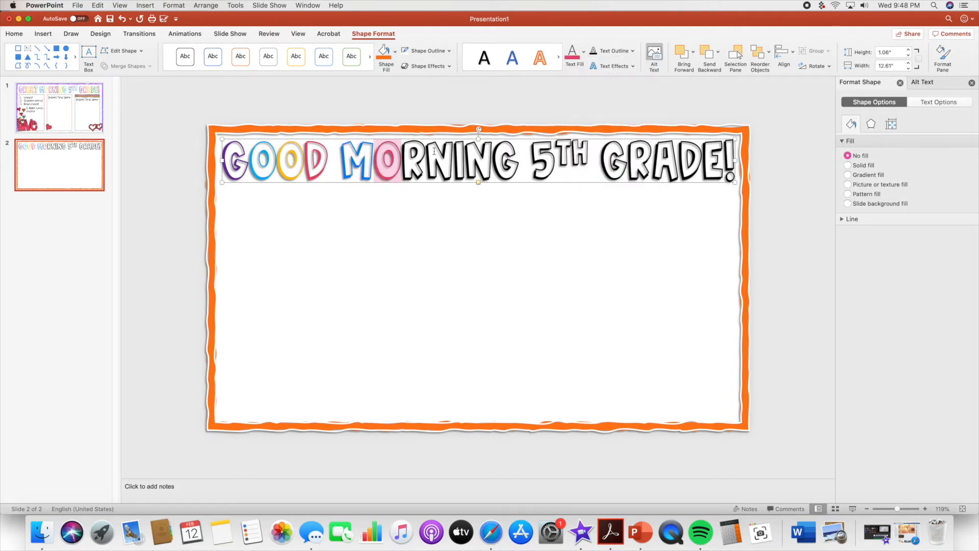
pyautogui.press('cmd+z')
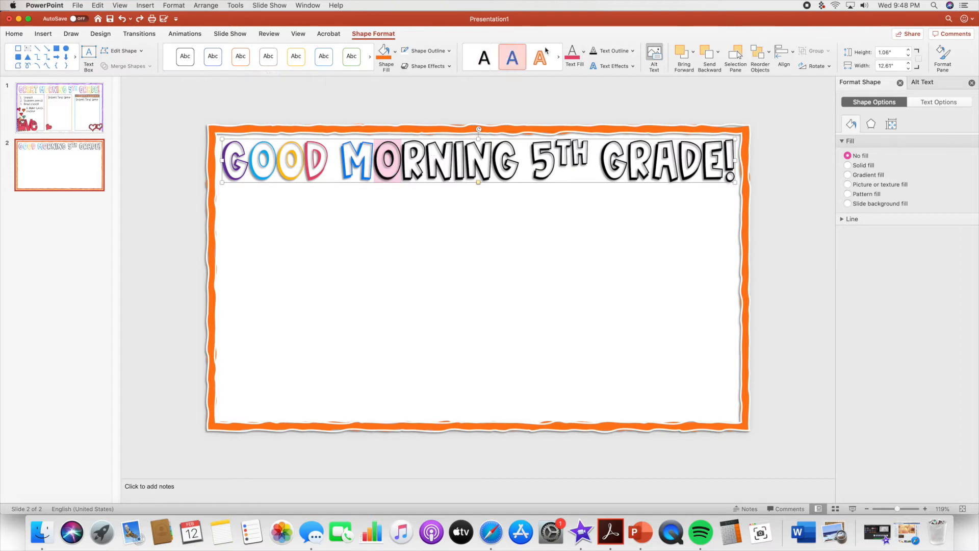
pyautogui.click(584, 52)
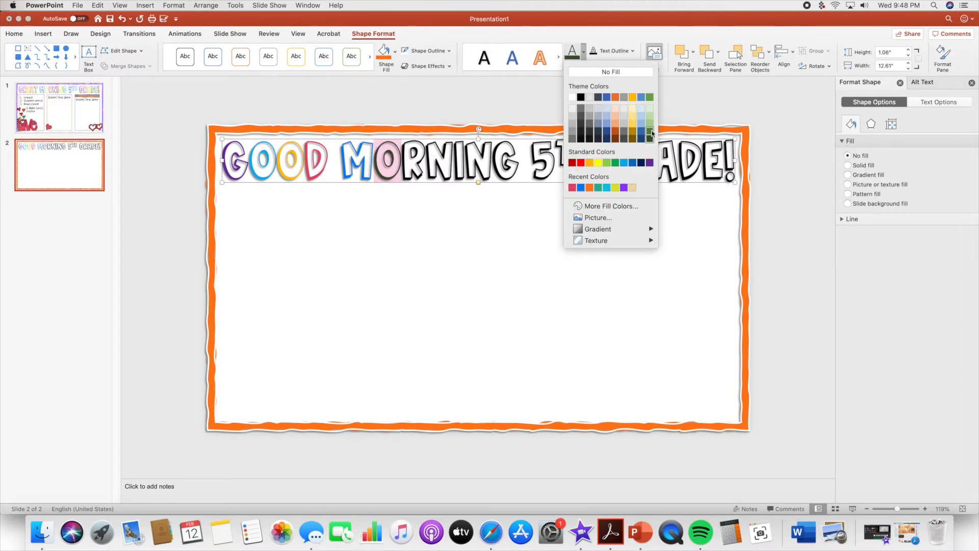
pyautogui.click(650, 132)
# - Fill the remaining letters R, N, I, N and G of MORNING with teal, dark red, light blue, tan and gold
pyautogui.click(585, 51)
pyautogui.moveTo(402, 161); pyautogui.dragTo(735, 162)
pyautogui.click(598, 188)
pyautogui.click(584, 52)
pyautogui.click(572, 163)
pyautogui.click(632, 187)
pyautogui.click(585, 52)
pyautogui.click(633, 124)
# - Fill the 5 in the title with standard purple and the superscript TH with the gold theme color
pyautogui.click(584, 52)
pyautogui.click(650, 163)
pyautogui.click(584, 52)
pyautogui.click(632, 97)
# - Fill the letters of GRADE in order with pink, light blue, green, pink and light green
pyautogui.click(584, 51)
pyautogui.click(572, 188)
pyautogui.click(584, 51)
pyautogui.click(623, 163)
pyautogui.click(584, 51)
pyautogui.click(572, 188)
pyautogui.click(585, 52)
pyautogui.click(607, 162)
# - Fill the exclamation mark at the end of the title with standard dark blue and deselect the title
pyautogui.click(585, 51)
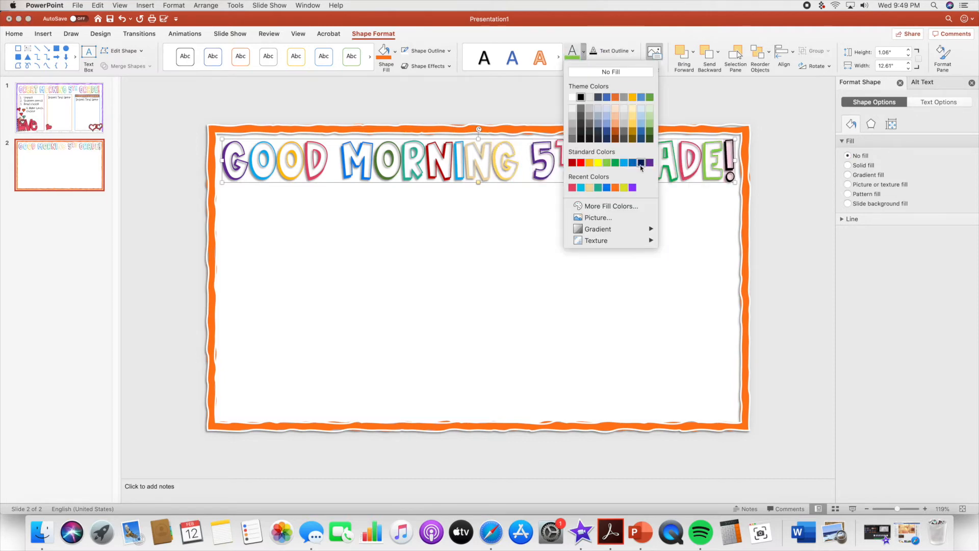
pyautogui.click(641, 162)
pyautogui.click(537, 92)
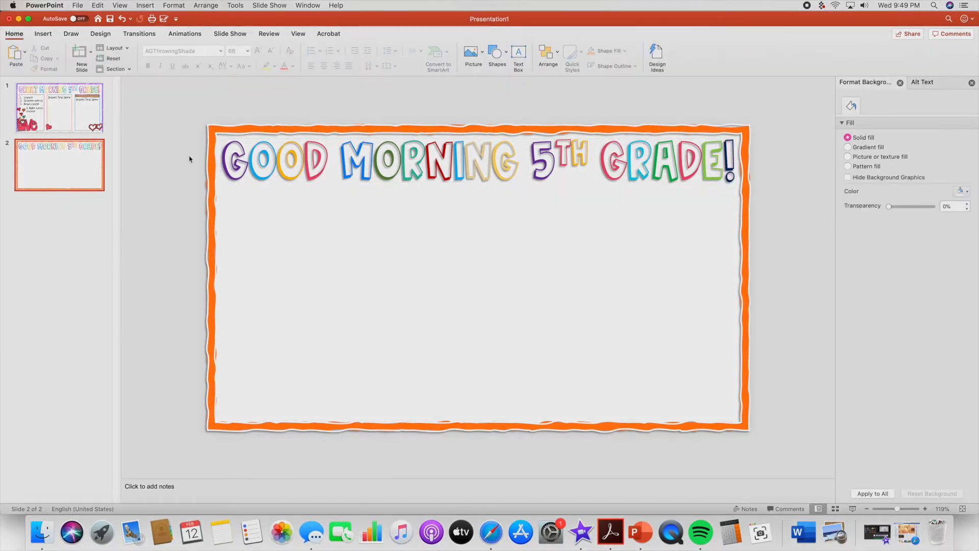
pyautogui.click(260, 184)
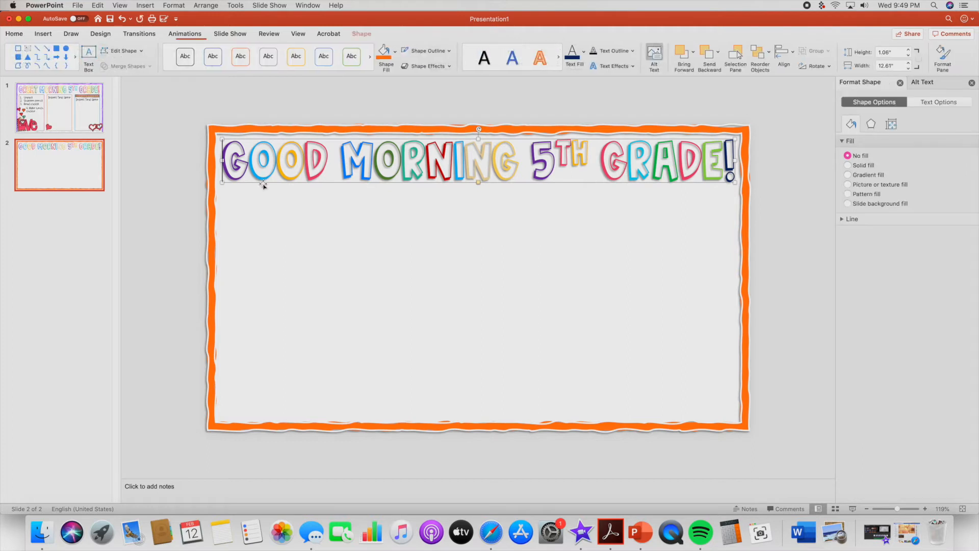
pyautogui.click(161, 116)
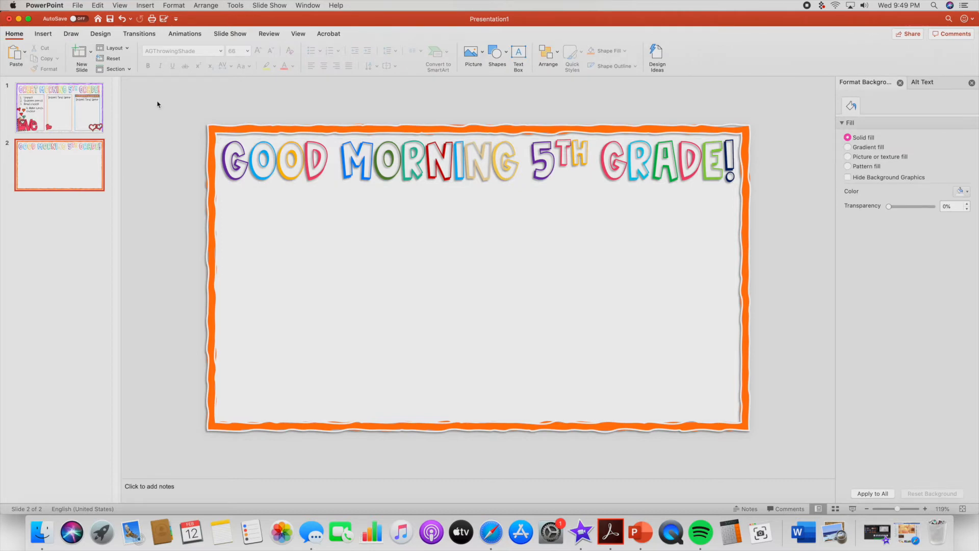
# - Draw a thin-bordered frame shape about 3.79" wide and 5.48" high below the title, near the left side of the orange border
pyautogui.click(43, 34)
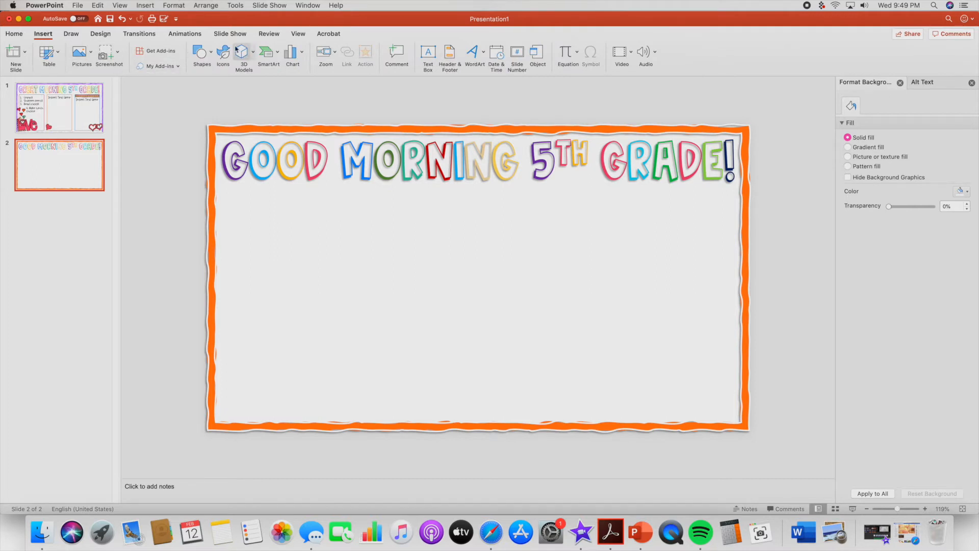
pyautogui.click(200, 51)
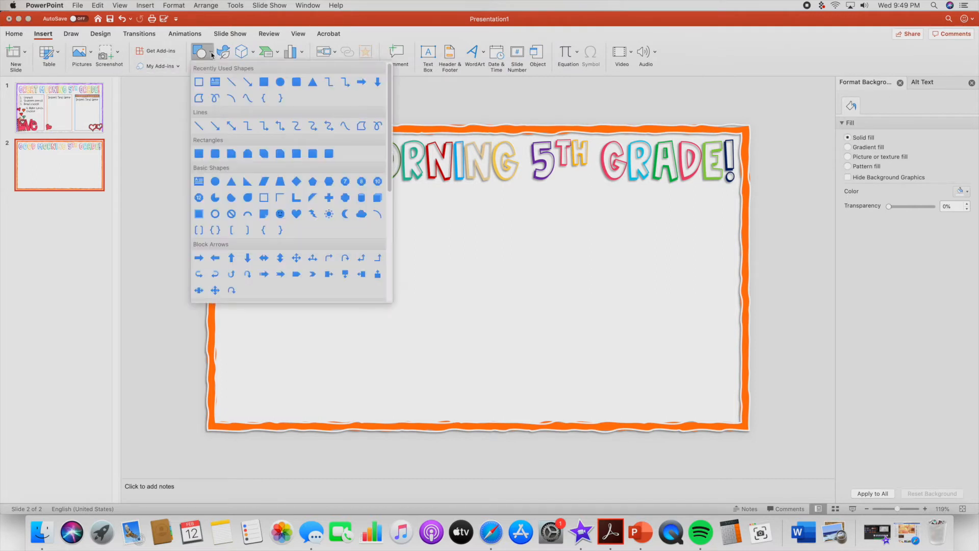
pyautogui.click(199, 154)
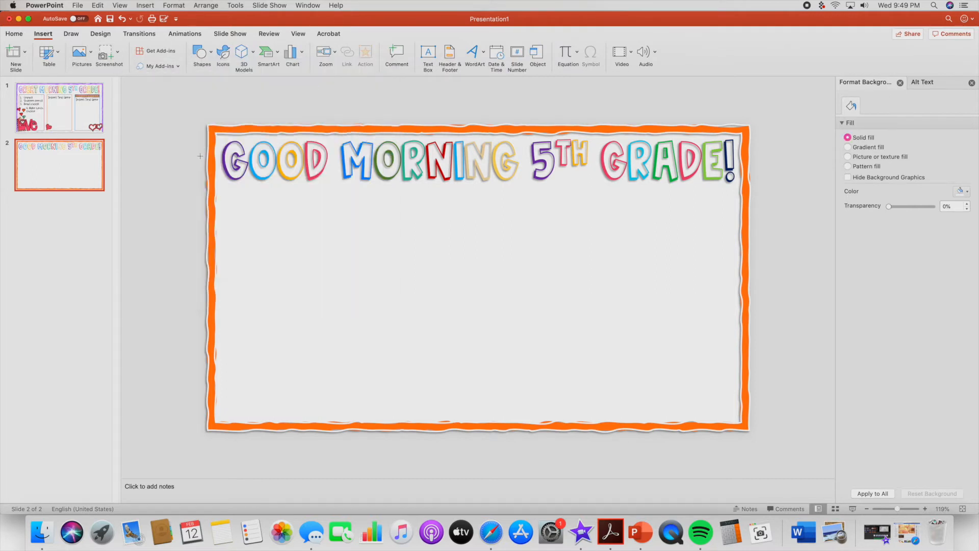
pyautogui.click(212, 54)
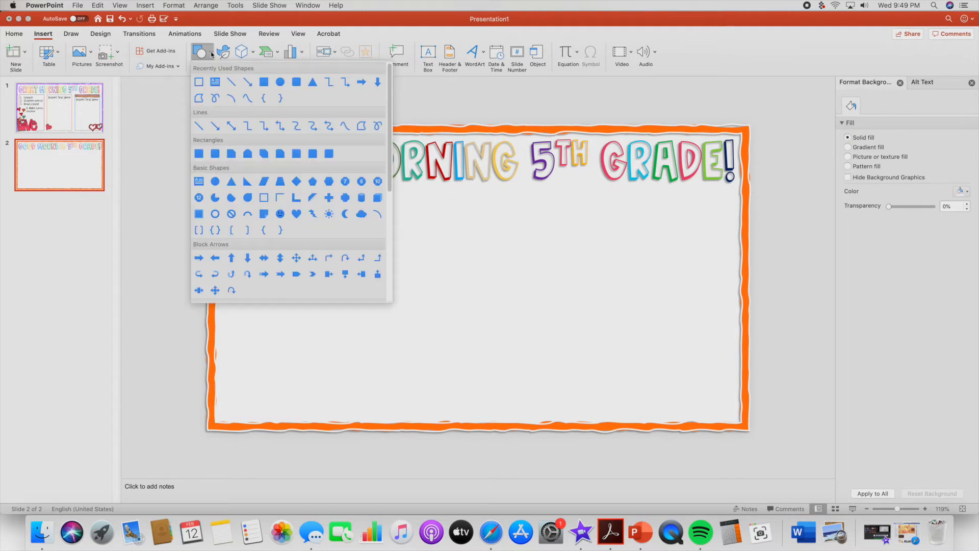
pyautogui.click(199, 82)
pyautogui.moveTo(226, 196)
pyautogui.mouseDown()
pyautogui.moveTo(270, 343)
pyautogui.moveTo(380, 418)
pyautogui.mouseUp()
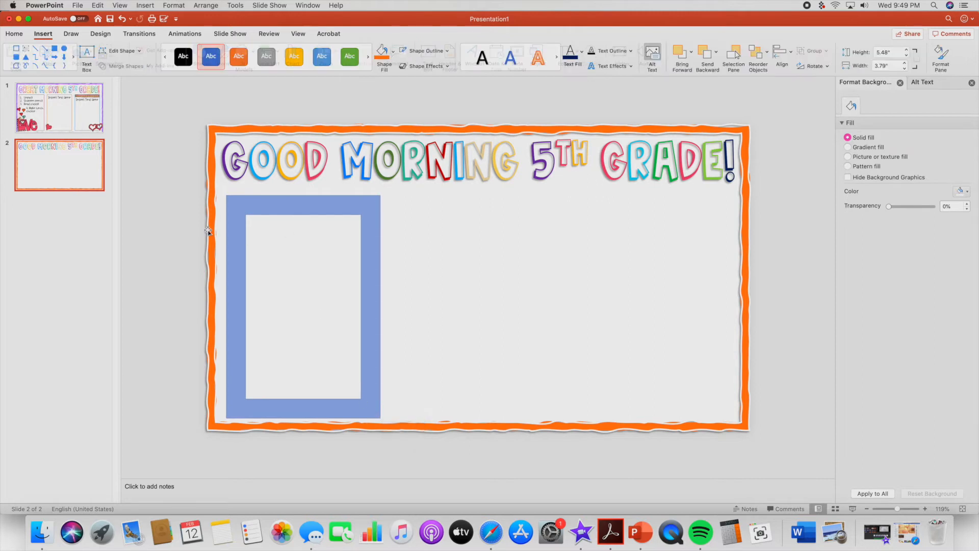
pyautogui.moveTo(246, 196)
pyautogui.mouseDown()
pyautogui.moveTo(230, 195)
pyautogui.moveTo(257, 200)
pyautogui.mouseUp()
pyautogui.moveTo(234, 192); pyautogui.dragTo(226, 192)
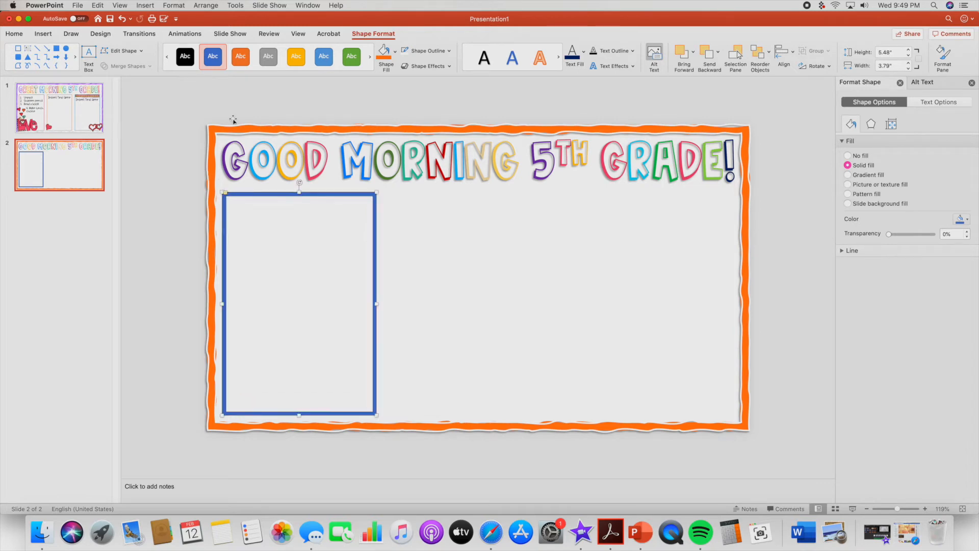
# - Fill the new frame below the title with the standard purple color
pyautogui.click(394, 52)
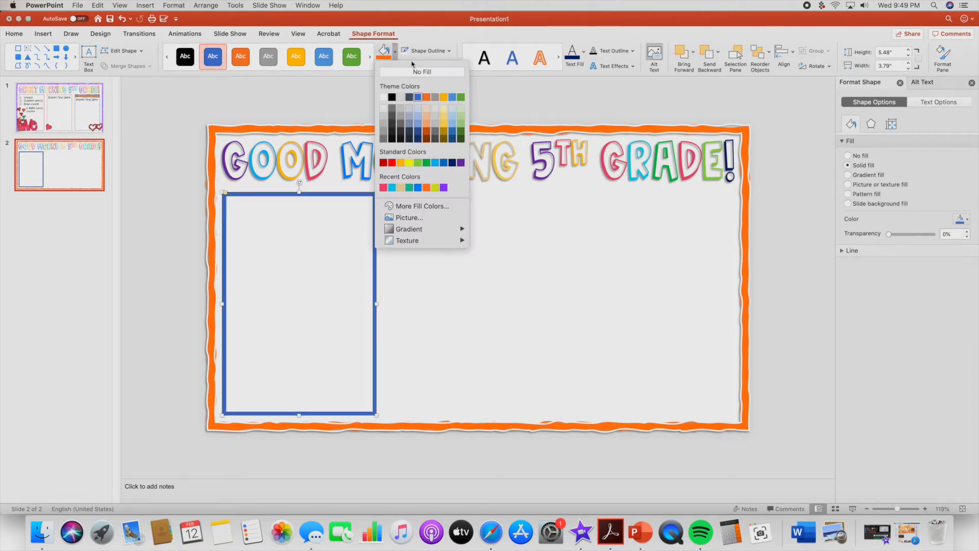
pyautogui.click(239, 229)
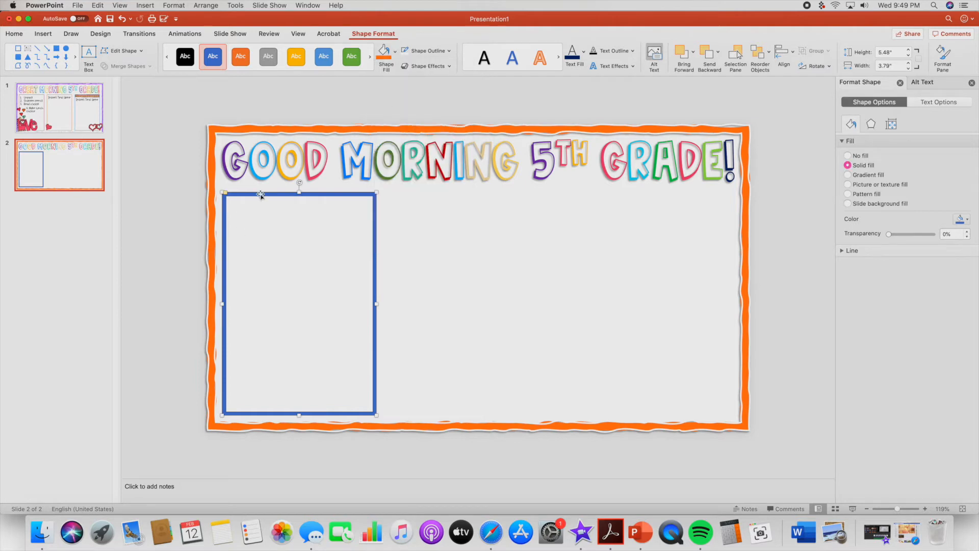
pyautogui.click(394, 52)
pyautogui.click(461, 162)
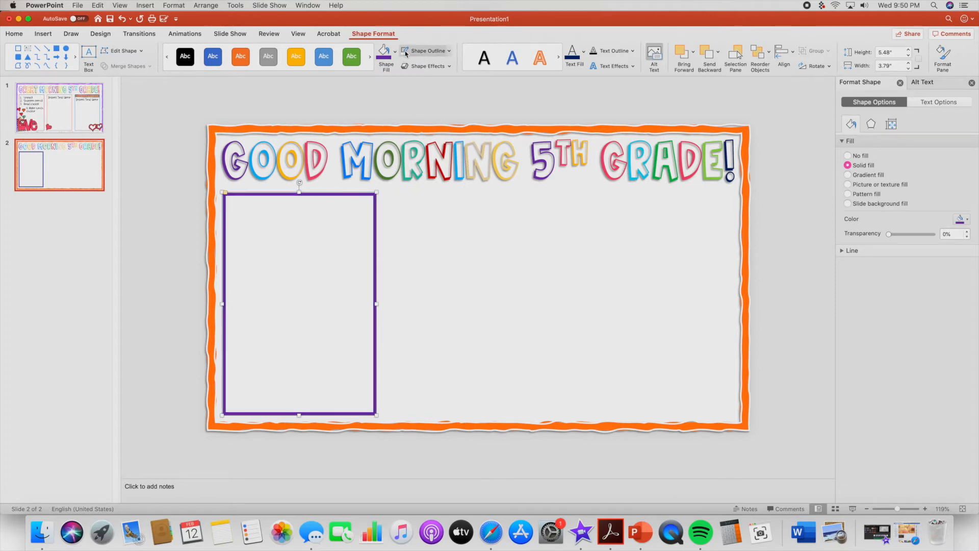
# - Add an outer shadow offset to the right to the purple frame
pyautogui.click(449, 66)
pyautogui.moveTo(458, 97)
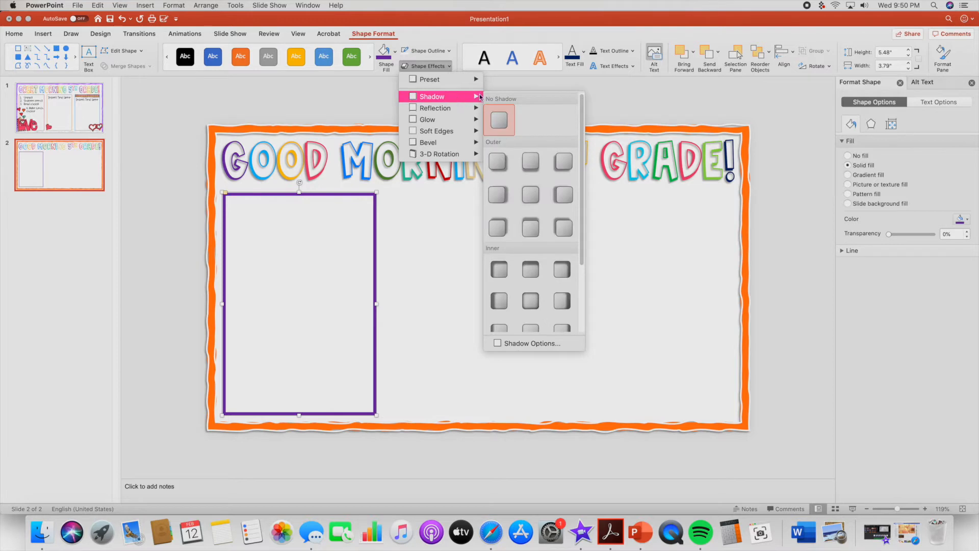
pyautogui.click(530, 194)
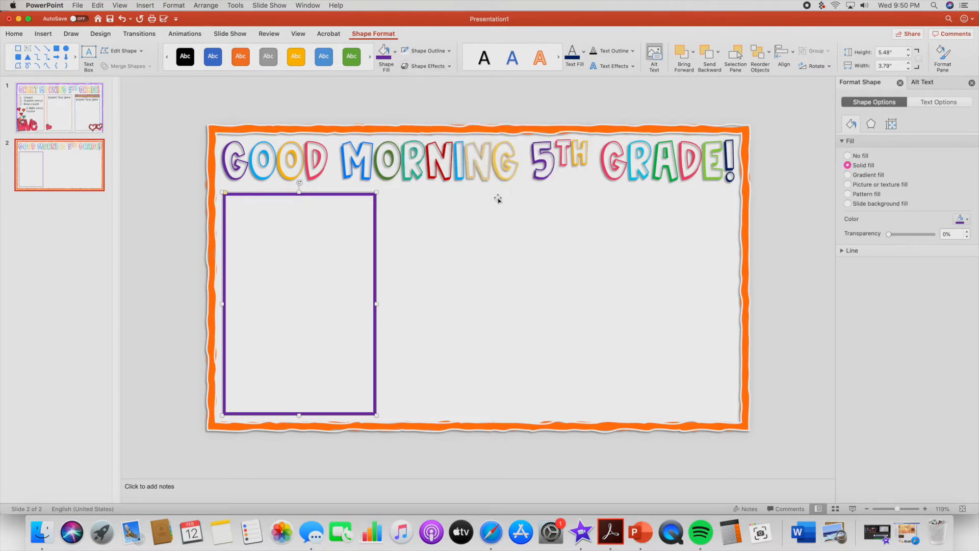
pyautogui.click(187, 230)
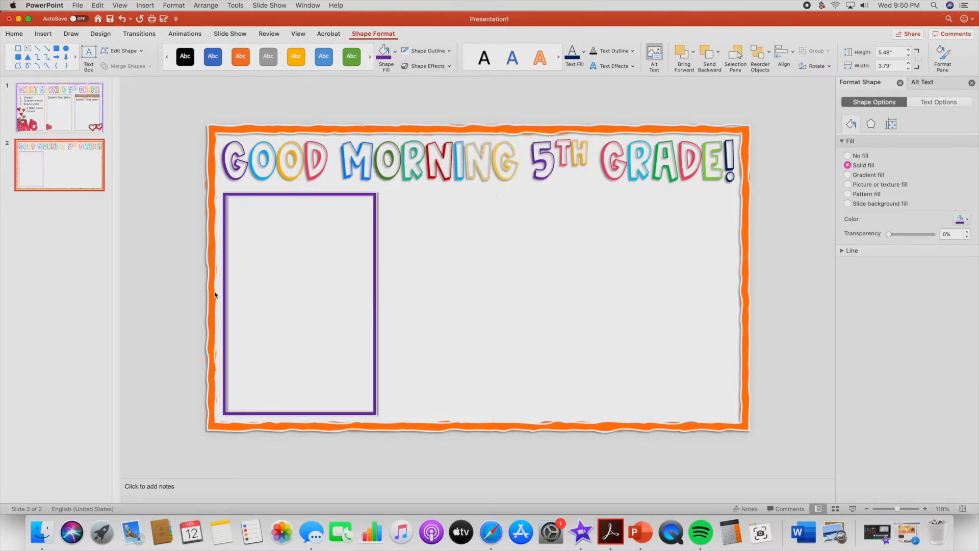
# - Duplicate the purple frame twice and line up the copies beside it in an evenly spaced row across the slide
pyautogui.click(375, 304)
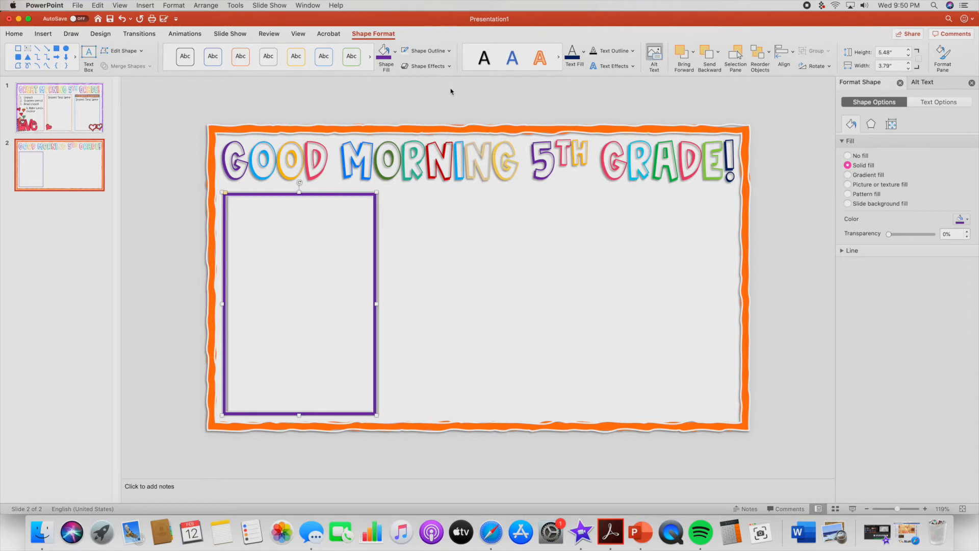
pyautogui.press('super+v')
pyautogui.moveTo(374, 204); pyautogui.dragTo(702, 195)
pyautogui.press('super+v')
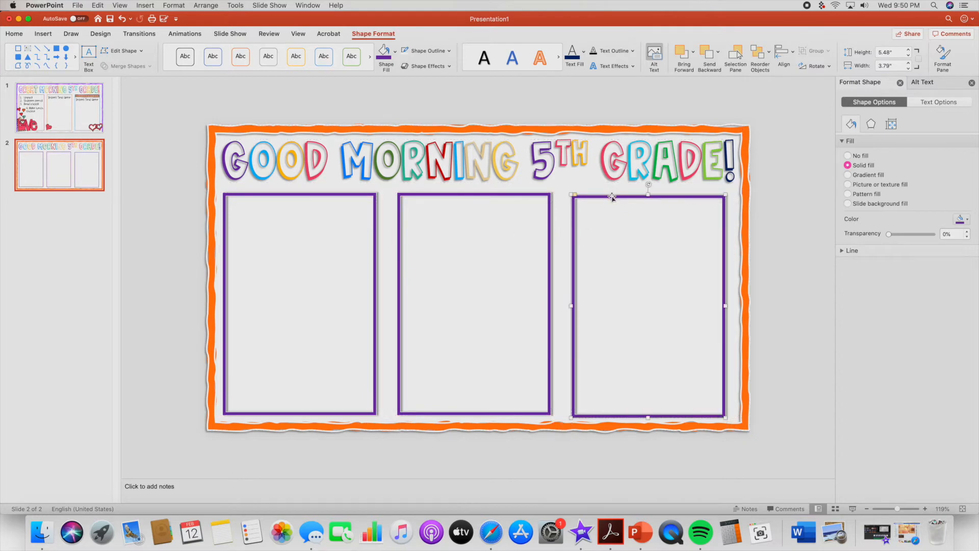
pyautogui.moveTo(613, 191); pyautogui.dragTo(613, 193)
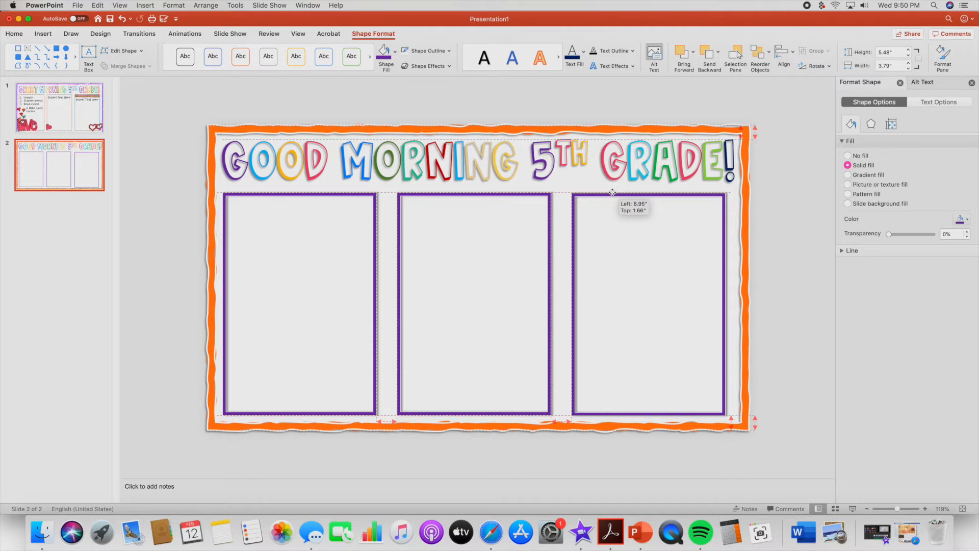
pyautogui.moveTo(612, 193); pyautogui.dragTo(604, 192)
pyautogui.click(526, 196)
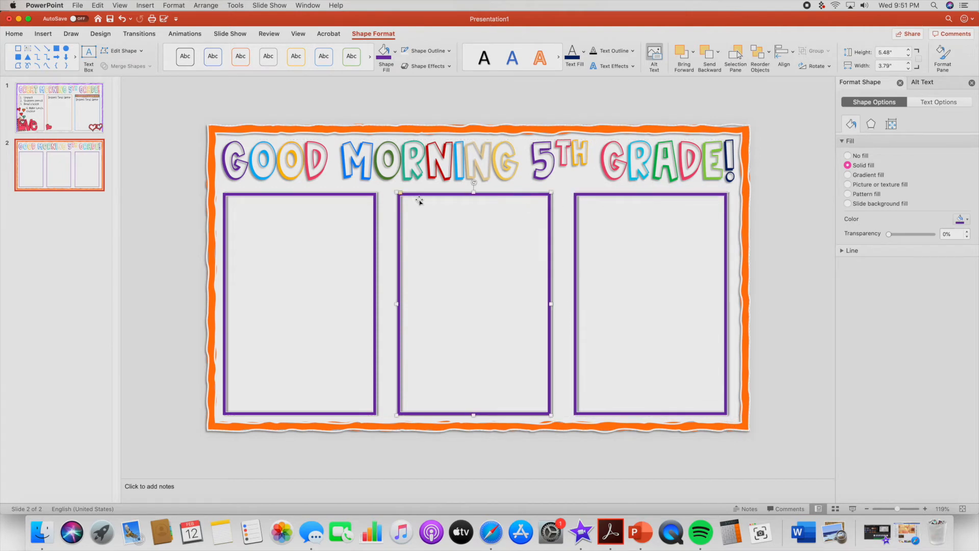
pyautogui.click(346, 201)
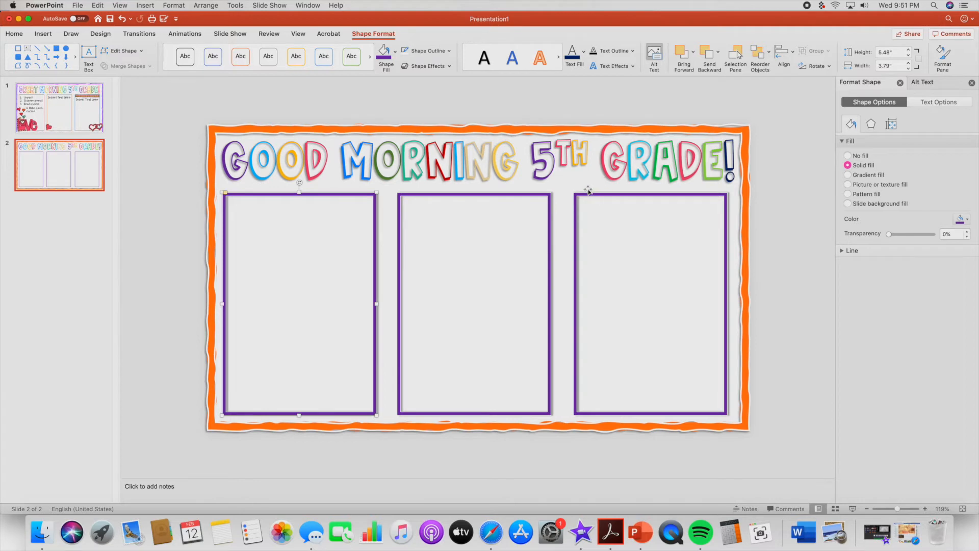
pyautogui.click(598, 193)
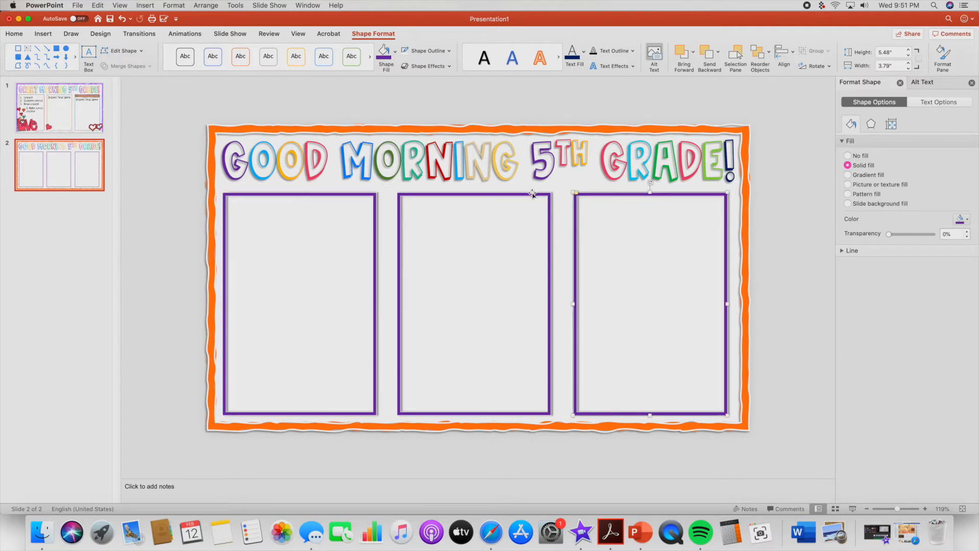
pyautogui.click(529, 193)
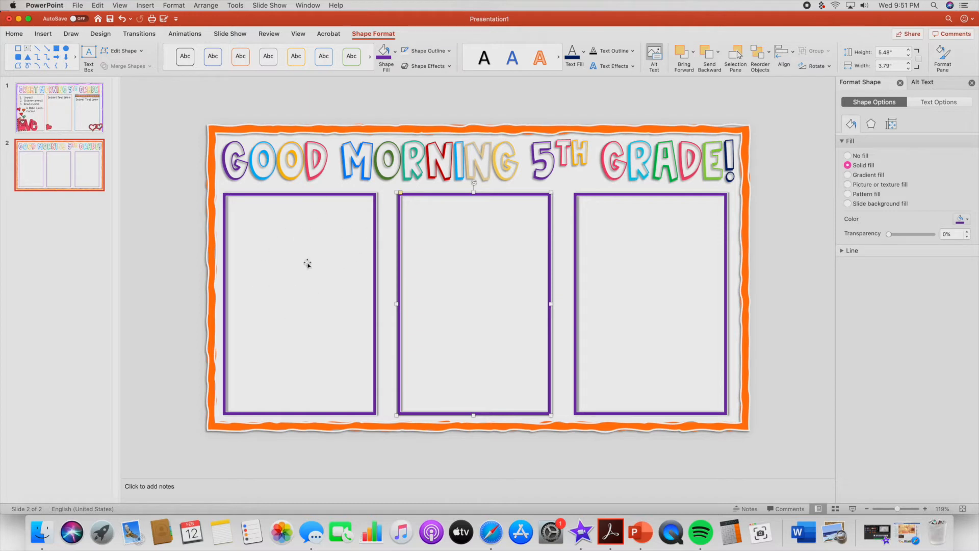
pyautogui.click(487, 247)
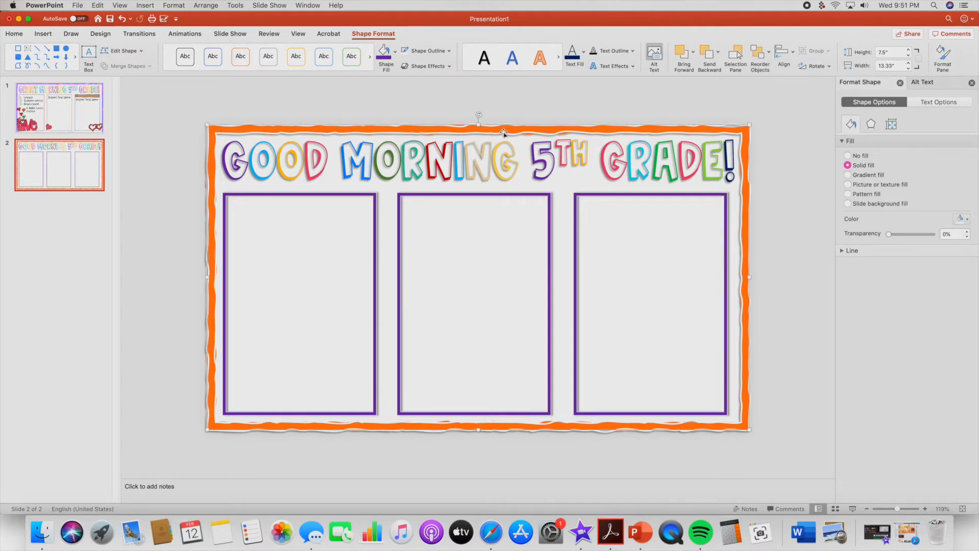
# - Fill the middle frame with the recent teal color
pyautogui.click(420, 194)
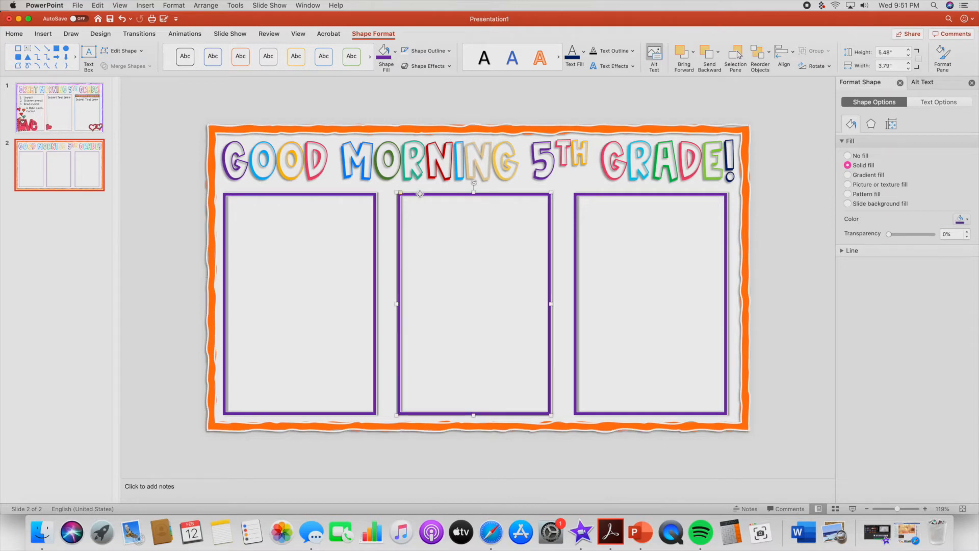
pyautogui.click(395, 51)
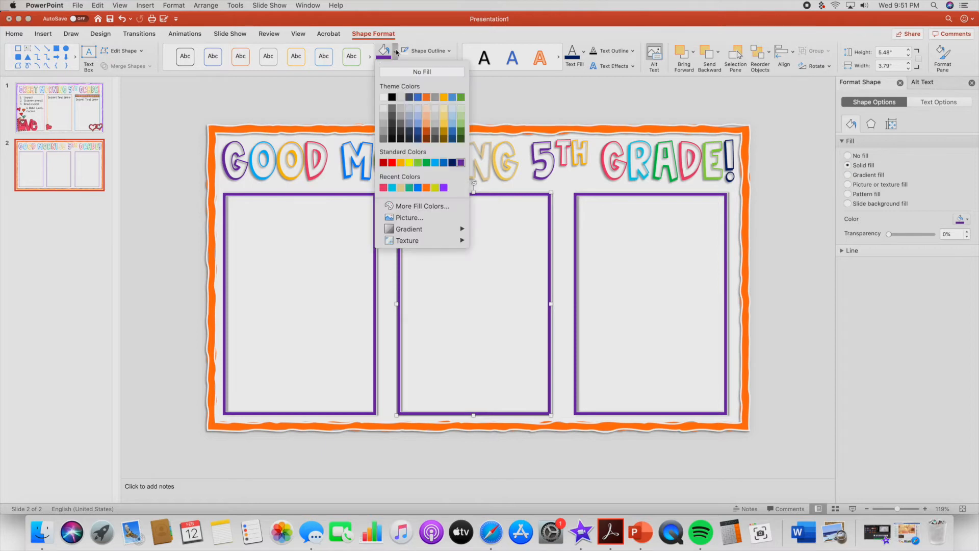
pyautogui.click(408, 188)
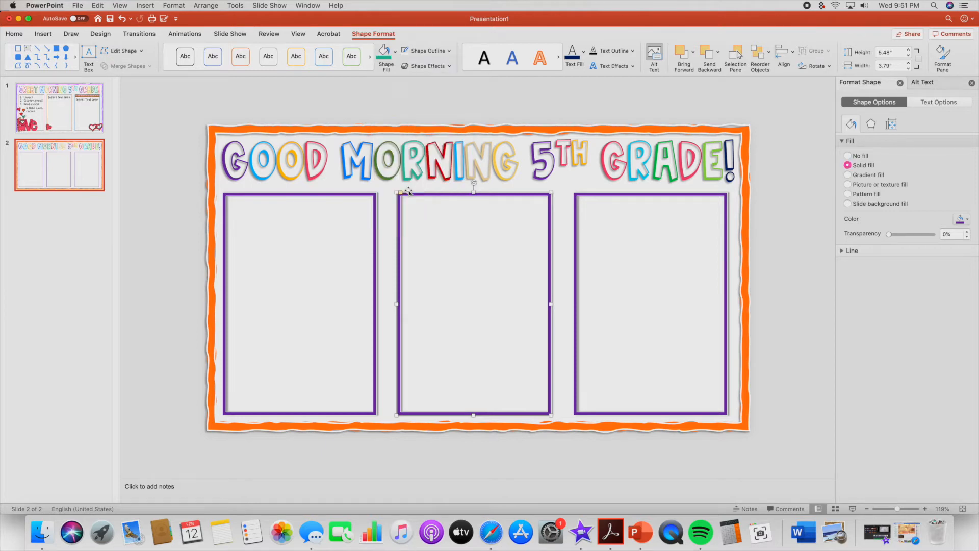
# - Fill the third content frame with the recent blue color
pyautogui.click(607, 195)
pyautogui.click(396, 52)
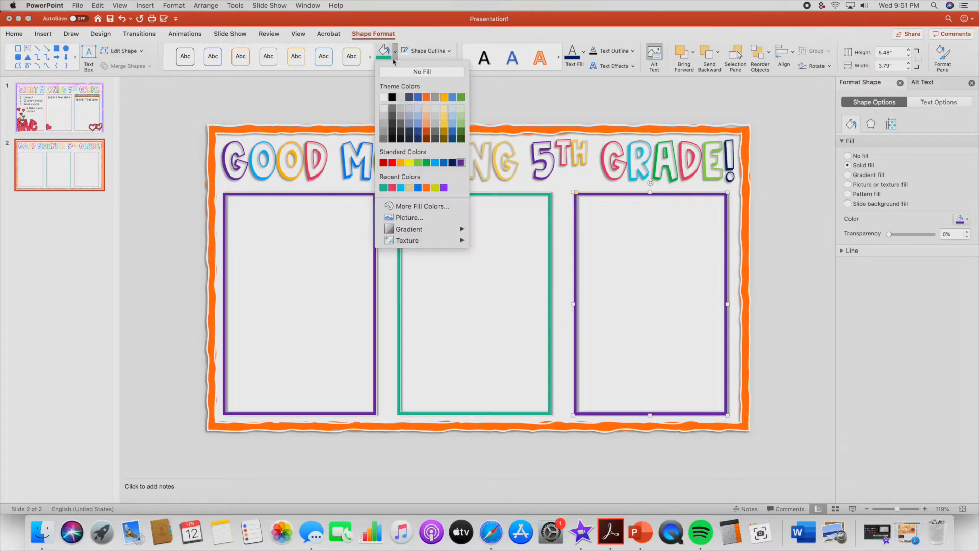
pyautogui.click(419, 189)
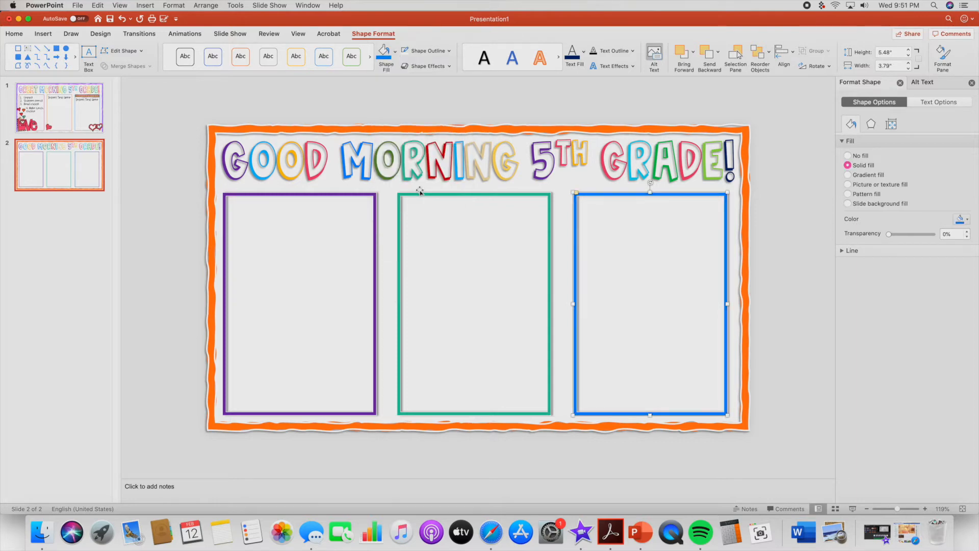
pyautogui.click(577, 110)
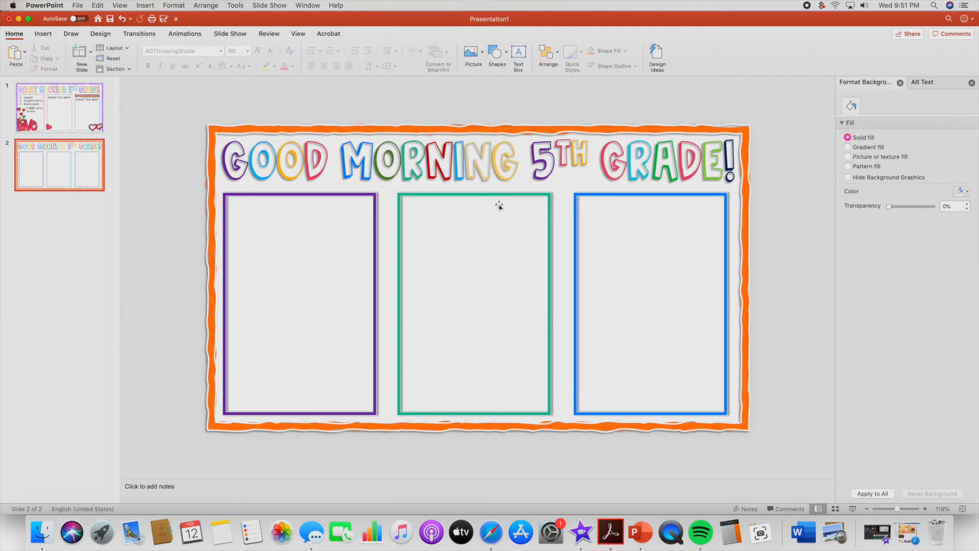
pyautogui.click(347, 194)
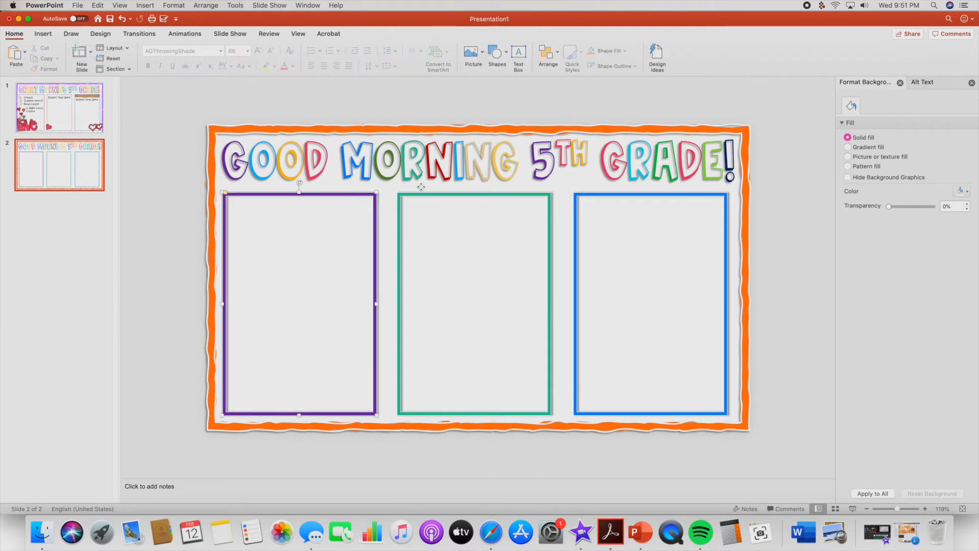
pyautogui.click(601, 193)
pyautogui.click(273, 105)
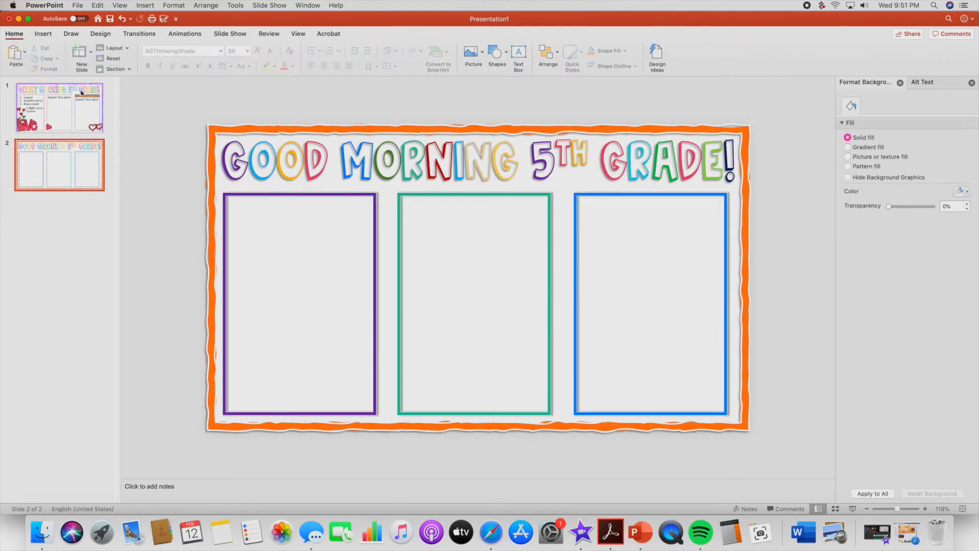
pyautogui.click(79, 6)
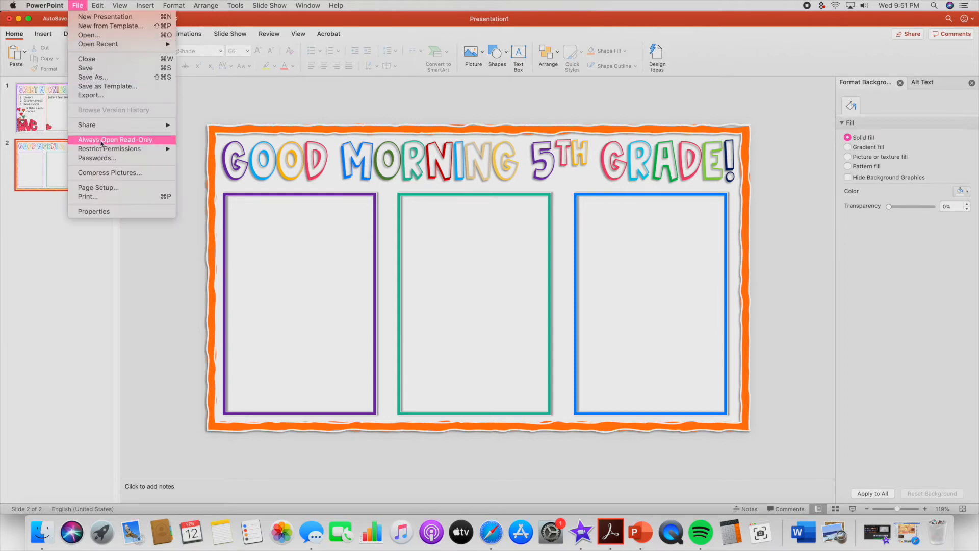
pyautogui.moveTo(101, 130)
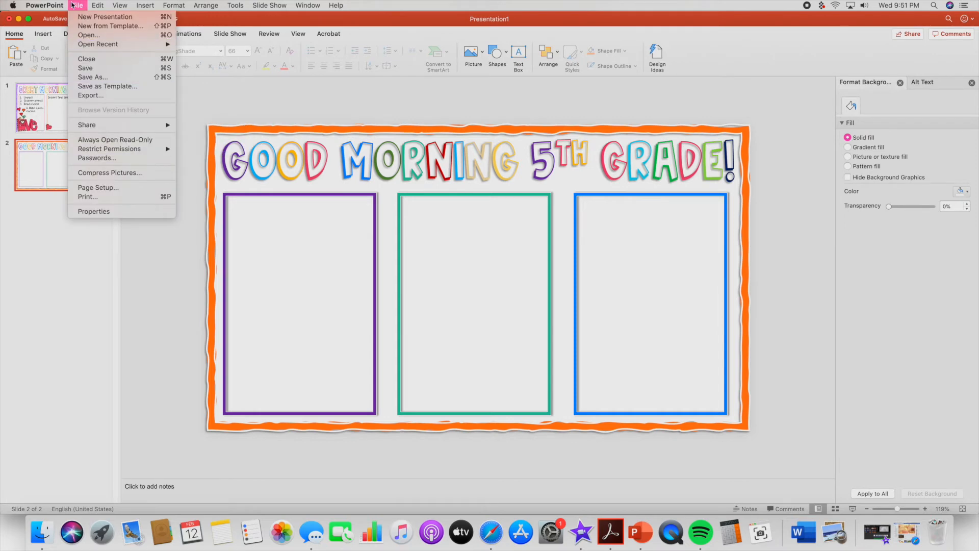
pyautogui.click(189, 97)
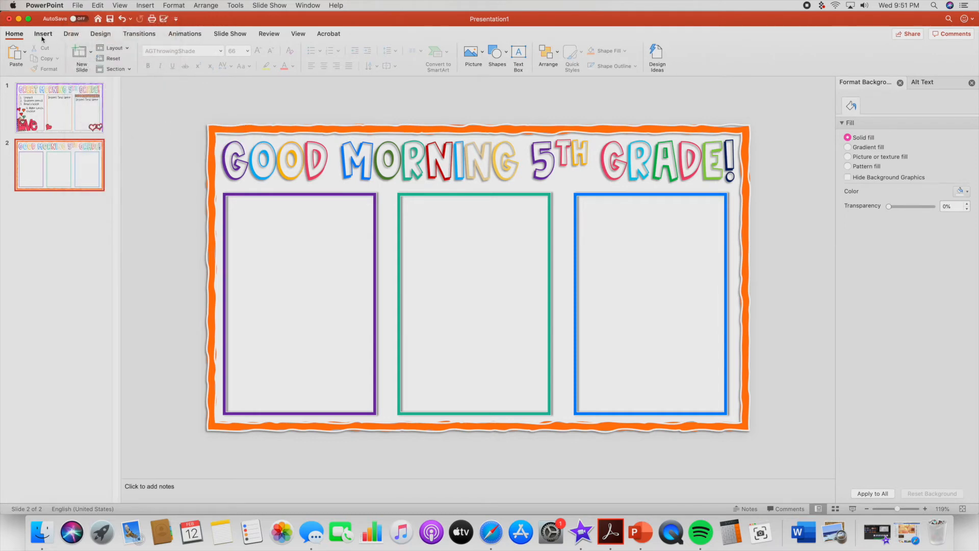
# - Start inserting a picture from file and browse to My Book, Clip Art, KHadfield, LoveyDoveyDoodadsEU
pyautogui.click(43, 34)
pyautogui.click(91, 52)
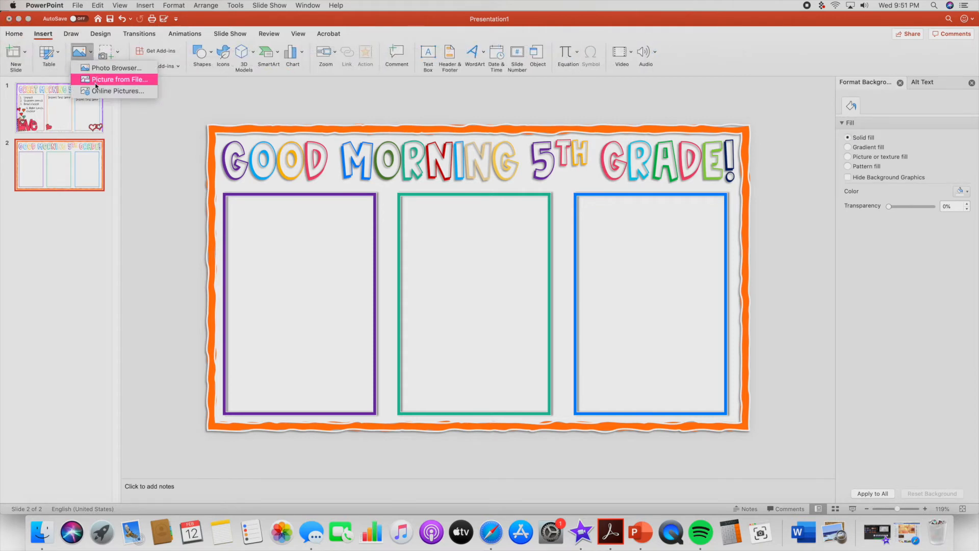
pyautogui.click(98, 81)
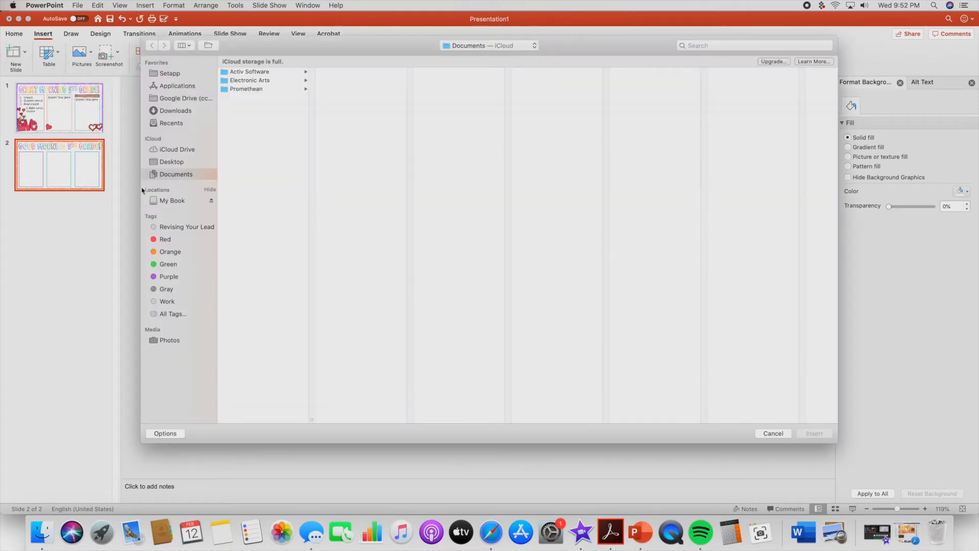
pyautogui.click(182, 202)
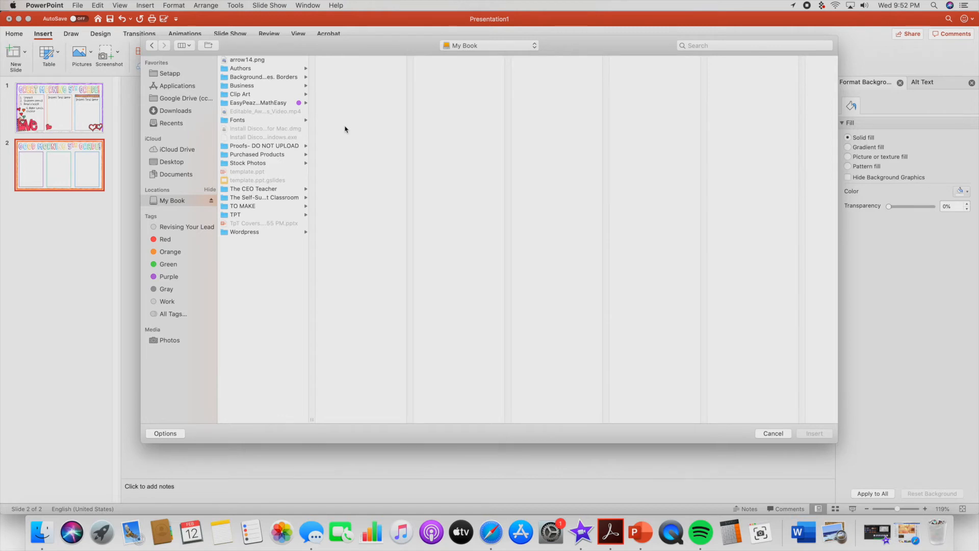
pyautogui.click(305, 97)
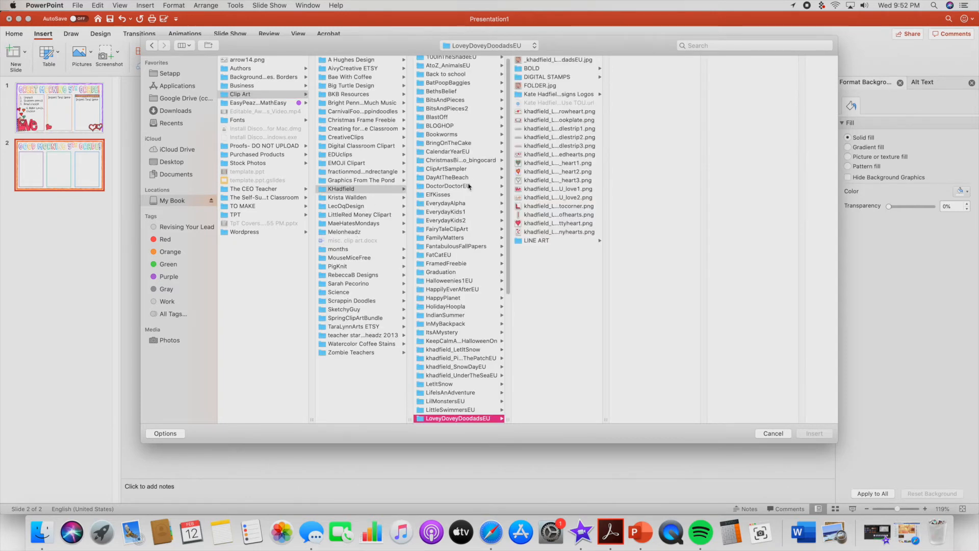
pyautogui.click(346, 190)
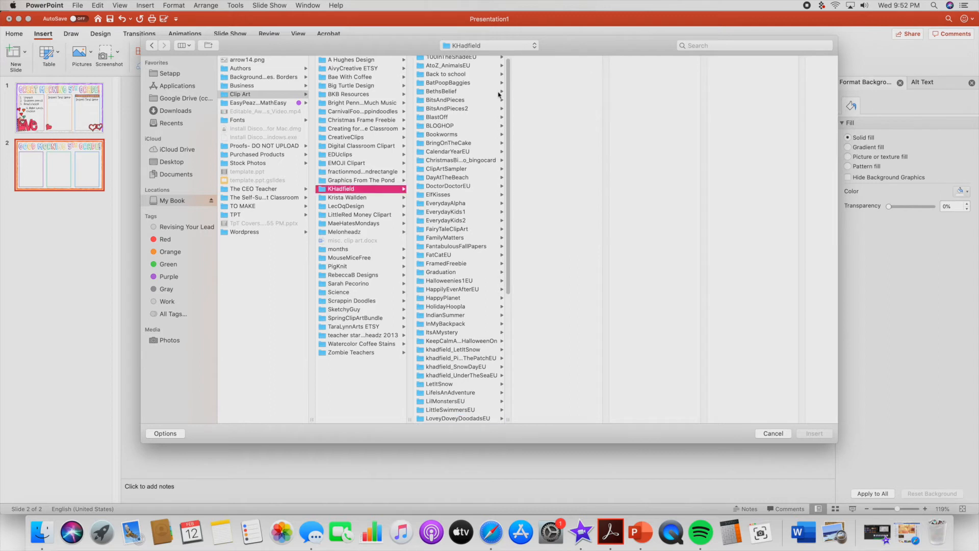
pyautogui.scroll(1, 509, 64)
pyautogui.scroll(-5, 508, 102)
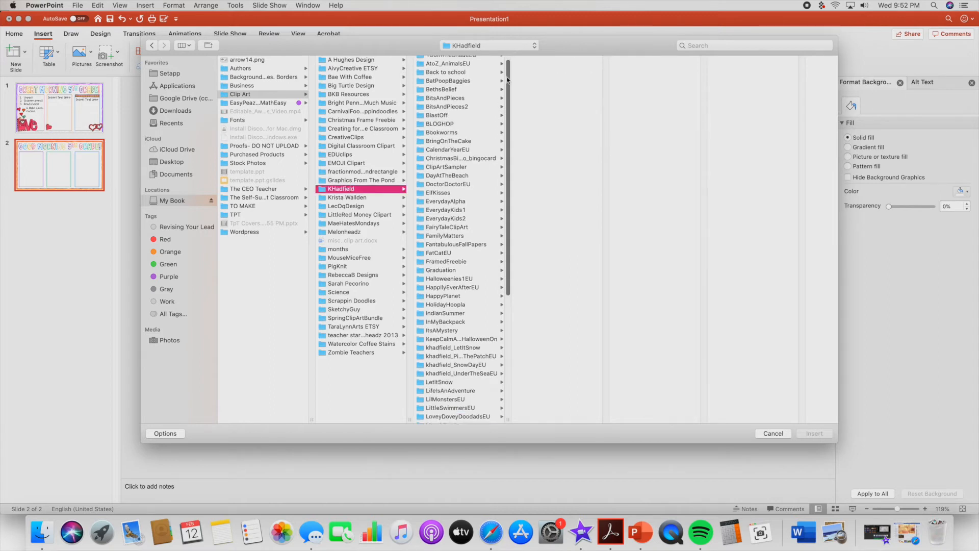
pyautogui.scroll(-3, 507, 148)
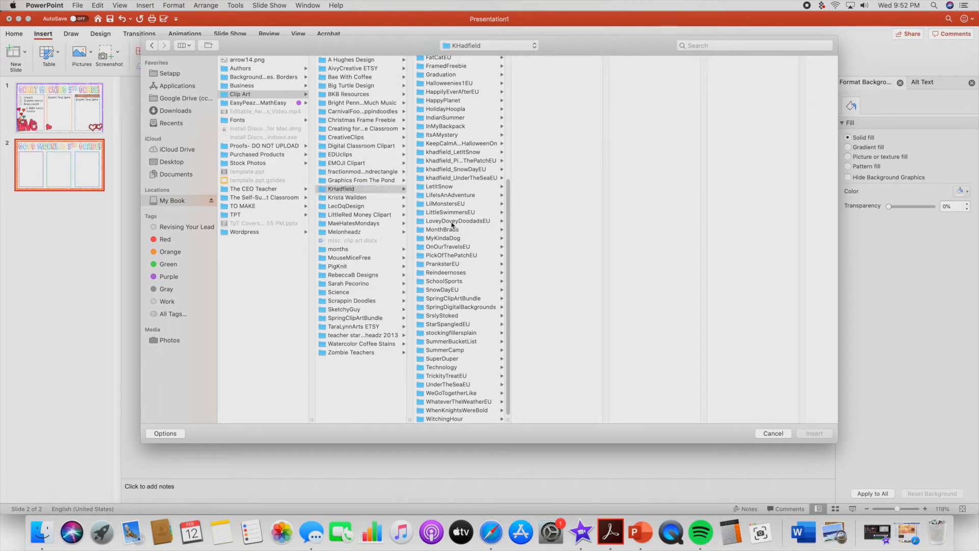
pyautogui.click(453, 223)
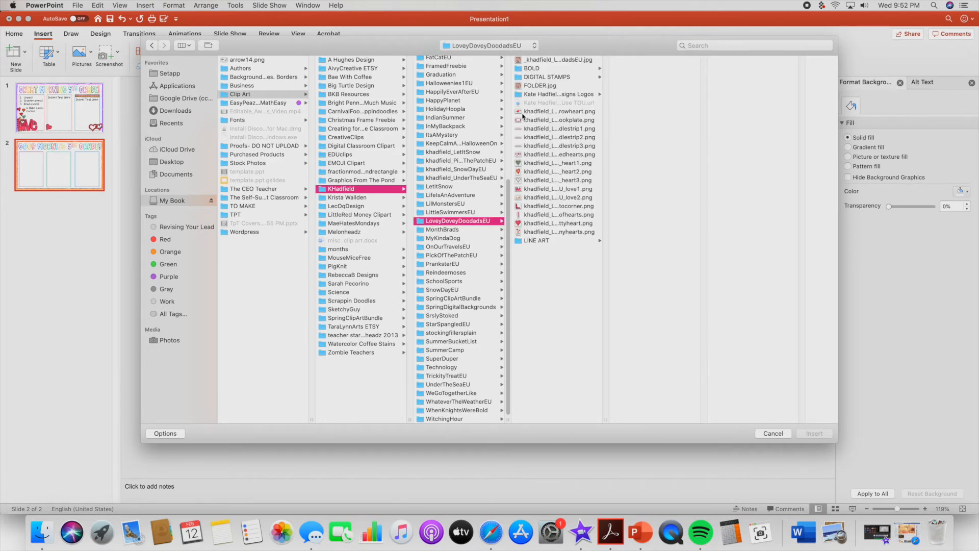
# - Insert all the khadfield PNG images from the LoveyDoveyDoodadsEU folder and move the stack off the slide onto the empty area beside it
pyautogui.moveTo(516, 113); pyautogui.dragTo(456, 230)
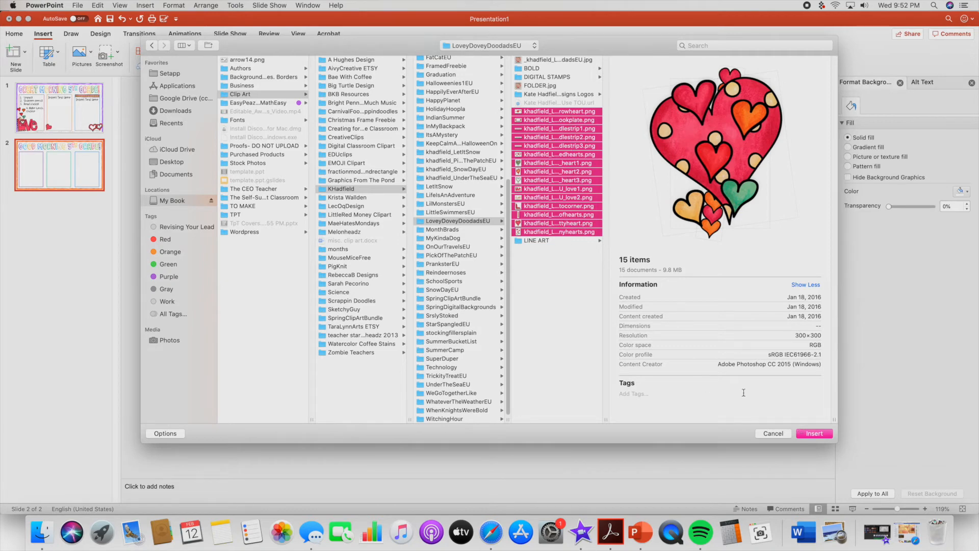
pyautogui.click(825, 435)
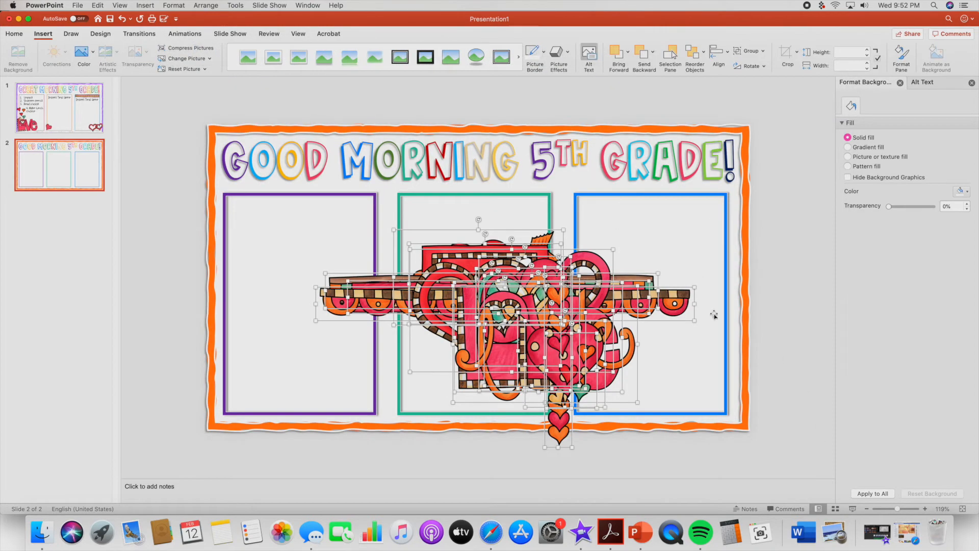
pyautogui.moveTo(892, 512); pyautogui.dragTo(890, 509)
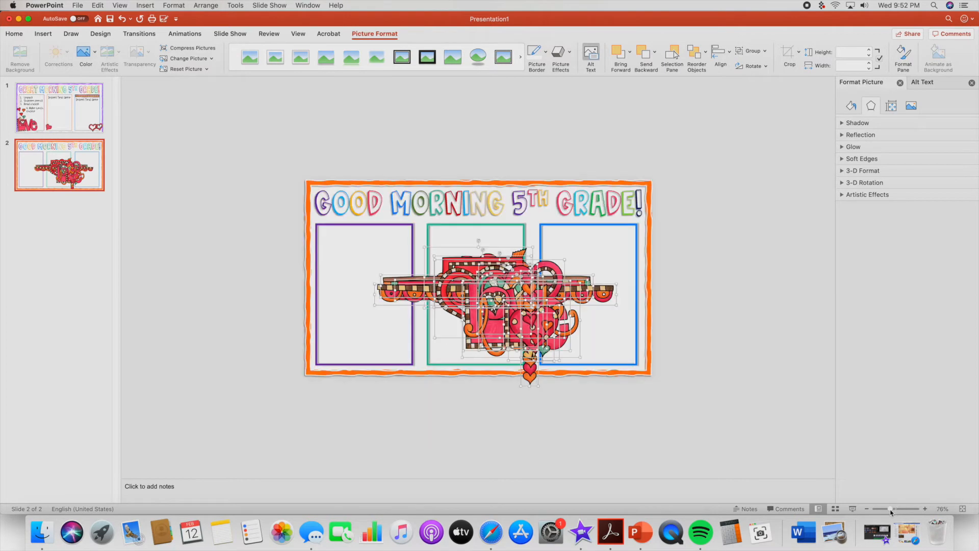
pyautogui.moveTo(554, 288); pyautogui.dragTo(287, 269)
pyautogui.click(285, 176)
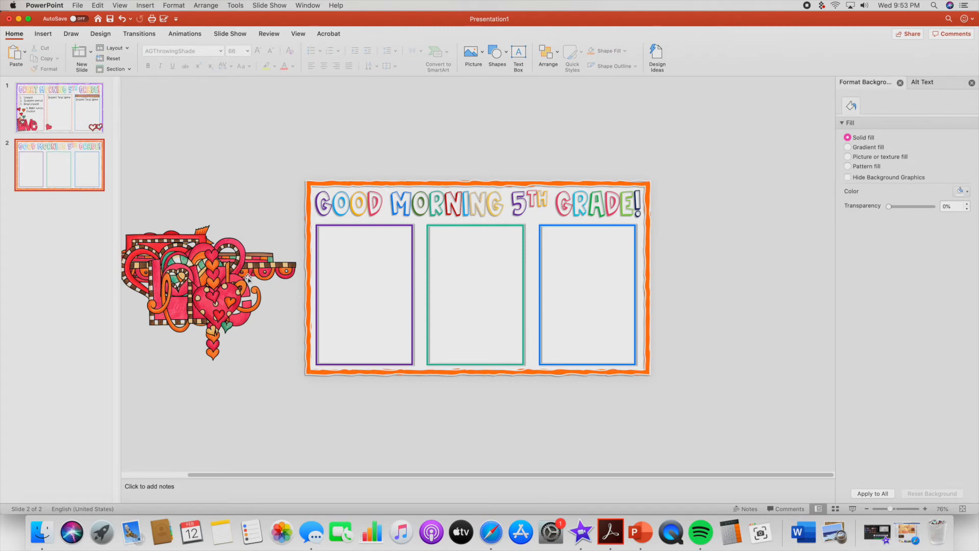
# - Spread the stacked clip art around the outside of the slide so that each heart, border, word and label stands apart
pyautogui.moveTo(214, 281); pyautogui.dragTo(230, 355)
pyautogui.moveTo(167, 292); pyautogui.dragTo(319, 138)
pyautogui.moveTo(214, 267); pyautogui.dragTo(656, 154)
pyautogui.moveTo(763, 279); pyautogui.dragTo(731, 423)
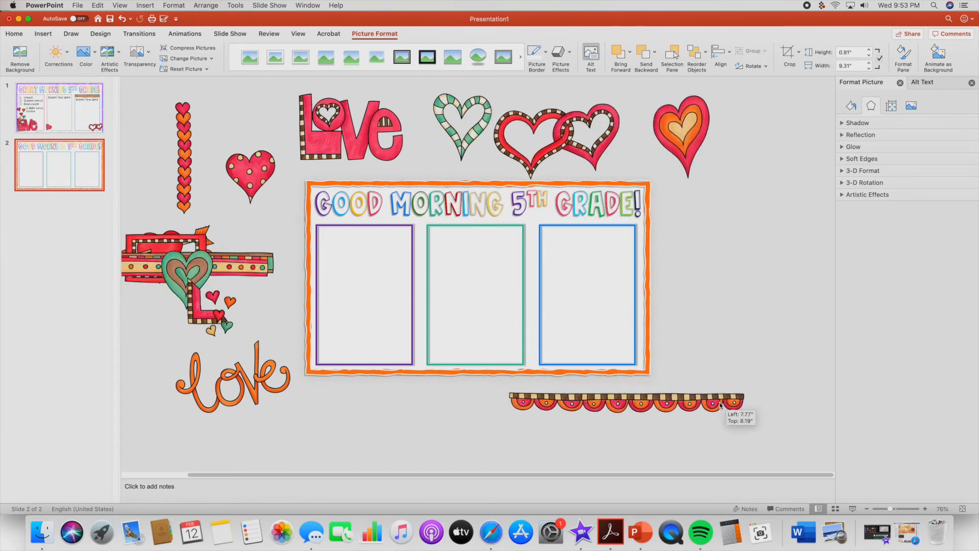
pyautogui.moveTo(267, 267); pyautogui.dragTo(827, 234)
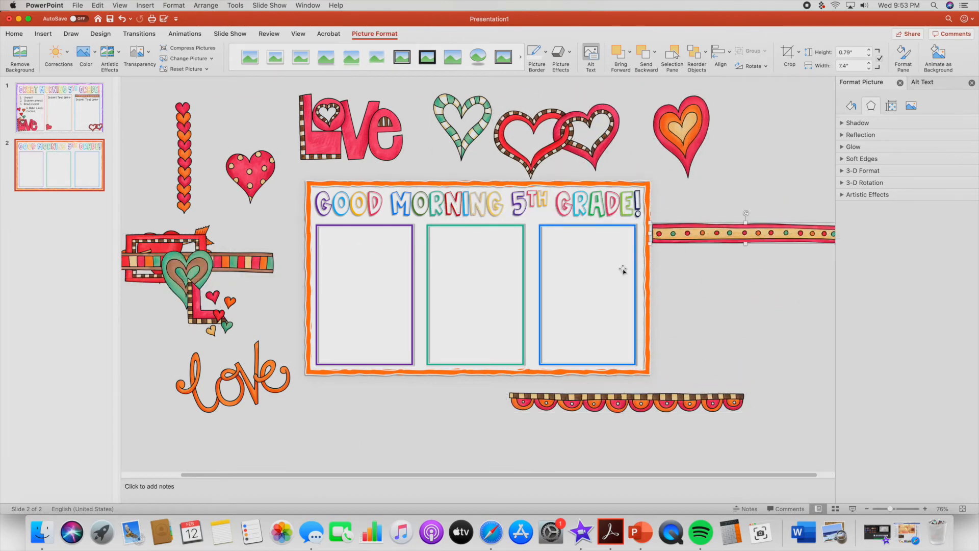
pyautogui.moveTo(250, 257); pyautogui.dragTo(788, 314)
pyautogui.moveTo(641, 324); pyautogui.dragTo(685, 317)
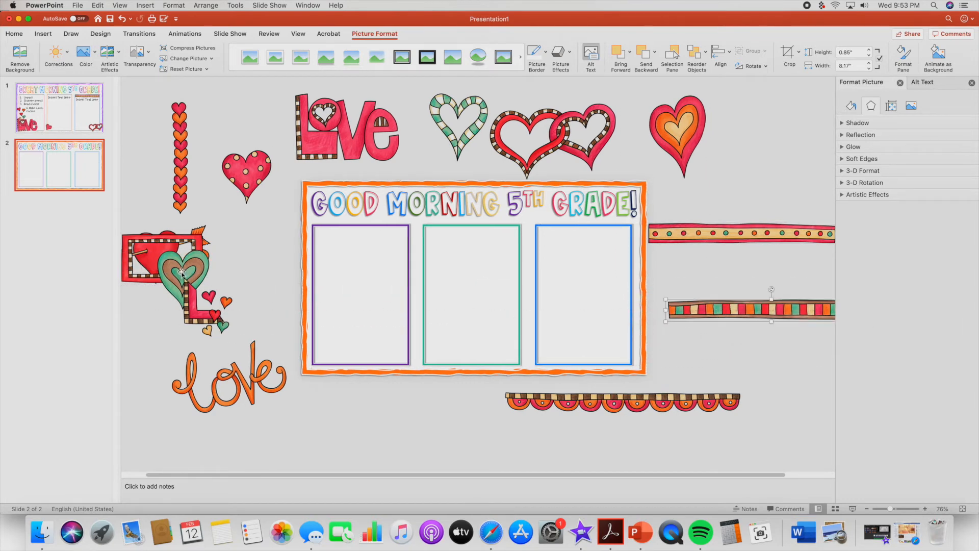
pyautogui.moveTo(182, 269); pyautogui.dragTo(357, 443)
pyautogui.moveTo(210, 305); pyautogui.dragTo(155, 322)
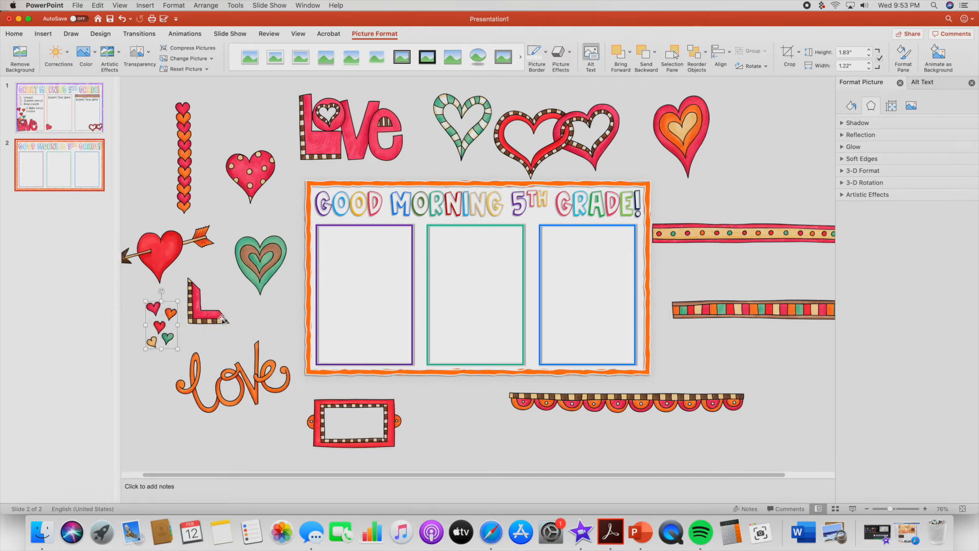
pyautogui.click(214, 316)
pyautogui.moveTo(214, 315); pyautogui.dragTo(228, 319)
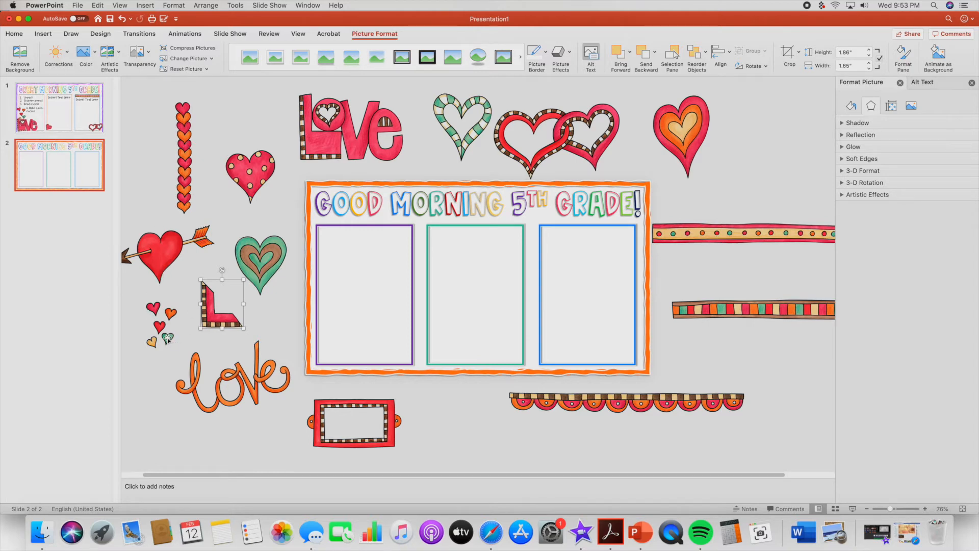
# - Place the pink block-letter Love picture over the lower part of the purple frame and apply the Drop Shadow Rectangle picture style
pyautogui.moveTo(339, 128); pyautogui.dragTo(348, 338)
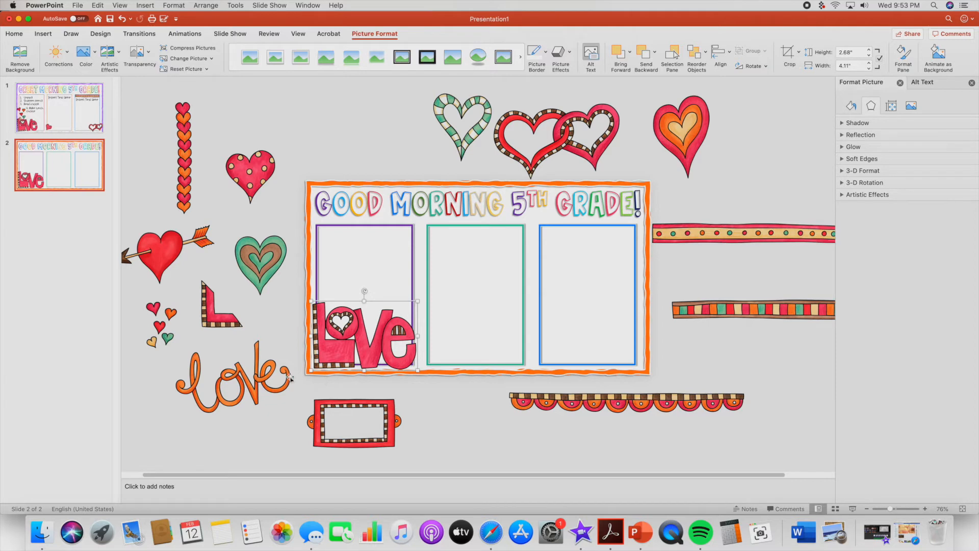
pyautogui.click(459, 420)
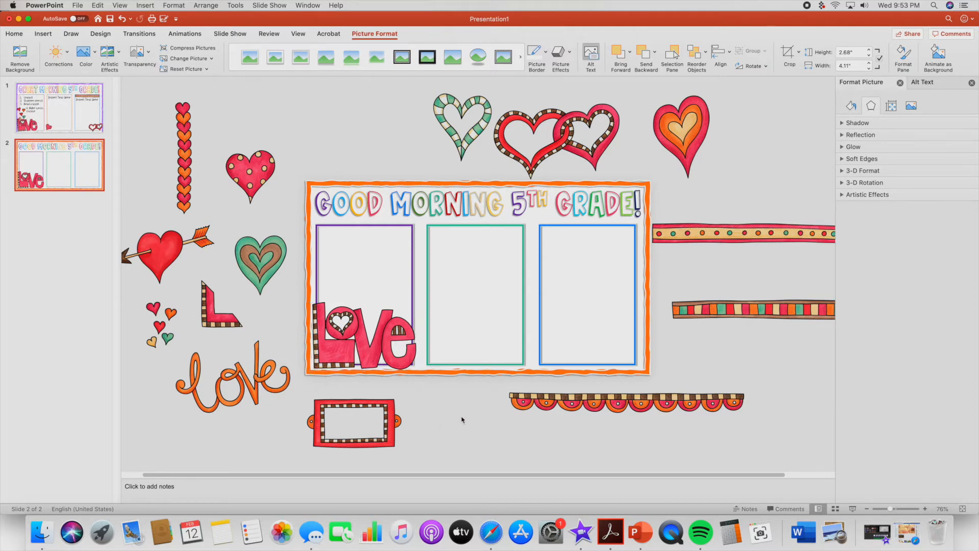
pyautogui.click(365, 340)
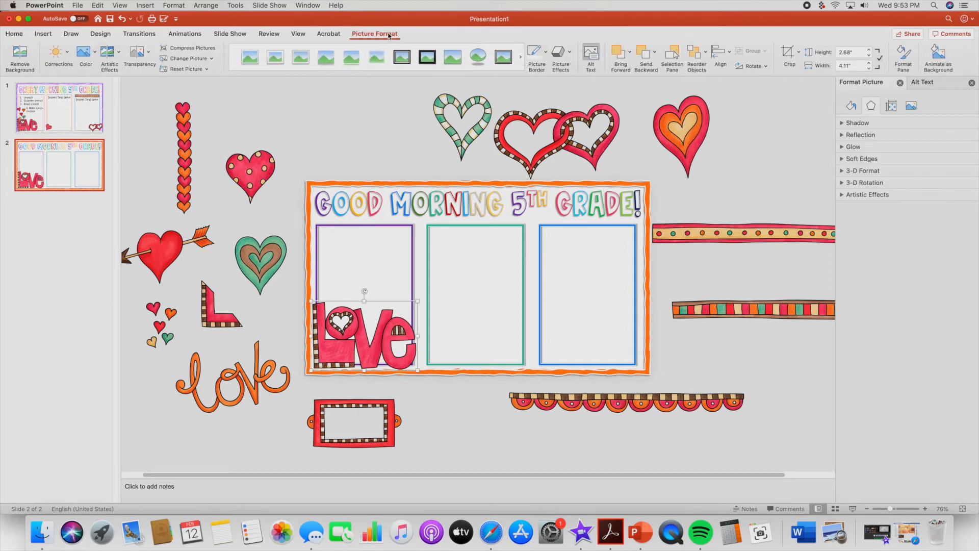
pyautogui.click(445, 408)
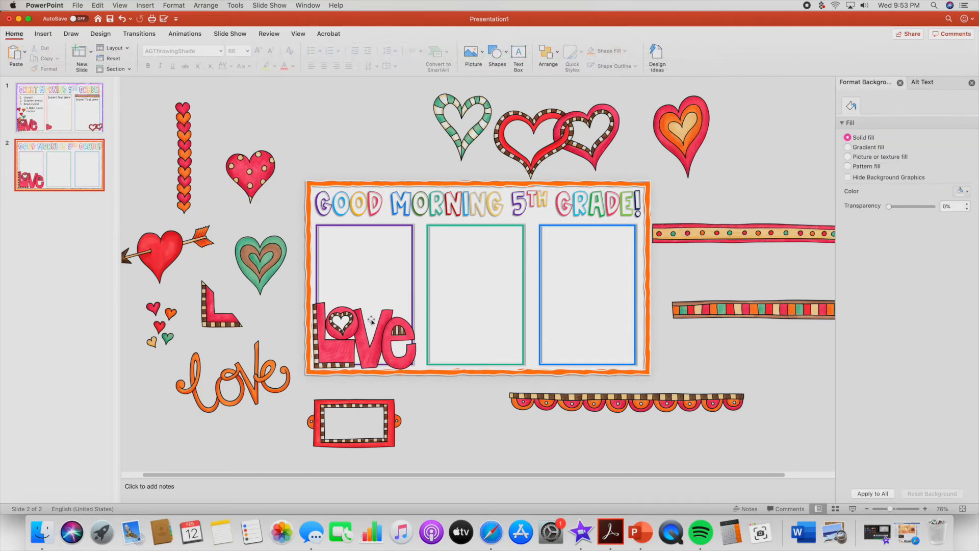
pyautogui.click(345, 340)
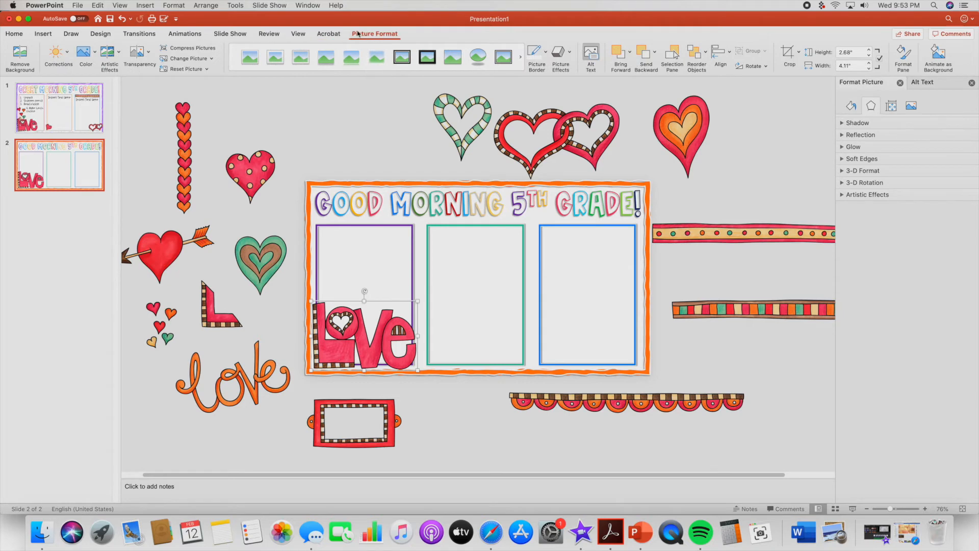
pyautogui.click(327, 59)
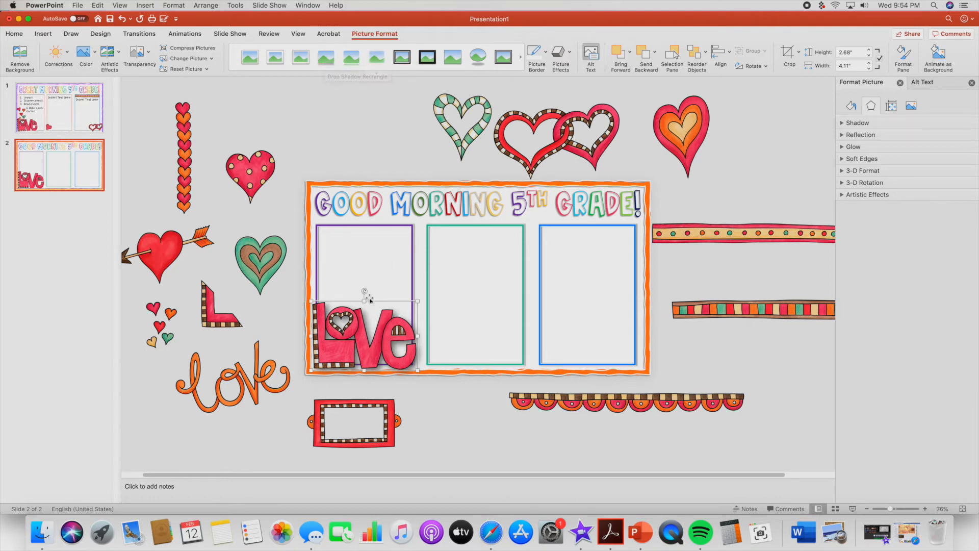
# - Tilt the block-letter Love picture slightly counterclockwise and shrink it into the slide's lower-left corner
pyautogui.moveTo(365, 291); pyautogui.dragTo(391, 314)
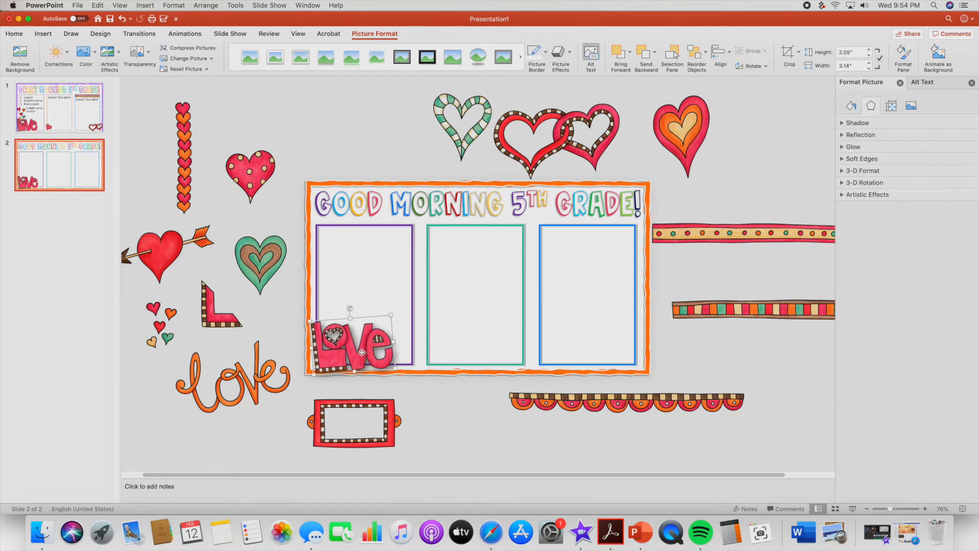
pyautogui.moveTo(361, 352); pyautogui.dragTo(357, 350)
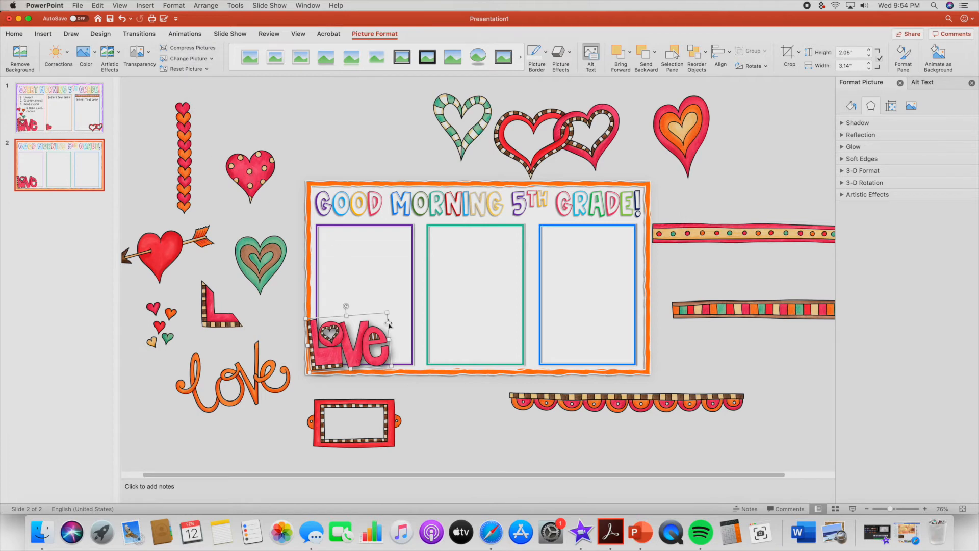
pyautogui.moveTo(389, 325); pyautogui.dragTo(374, 321)
# - Duplicate the scattered small hearts picture and stack both copies above the block-letter Love picture along the slide's left edge
pyautogui.click(171, 320)
pyautogui.rightClick(175, 315)
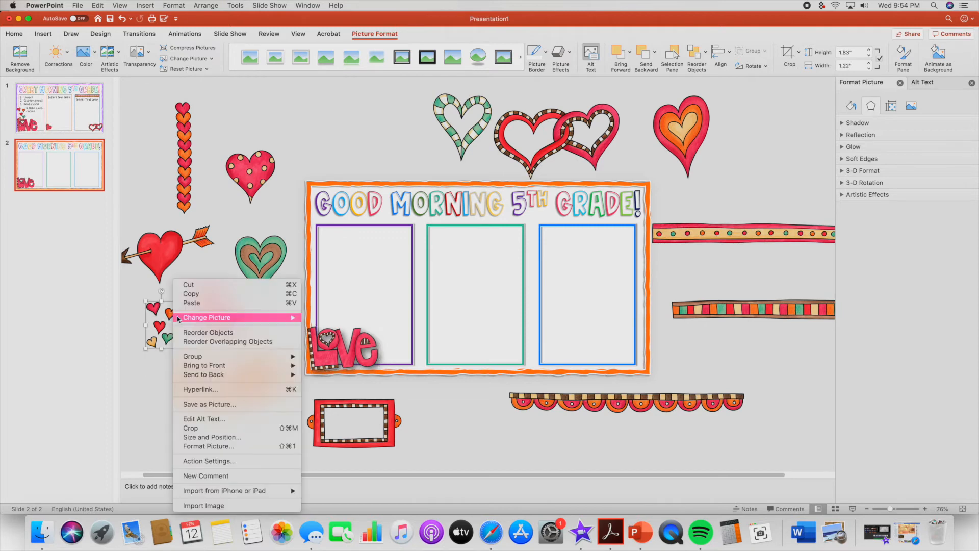
pyautogui.click(192, 294)
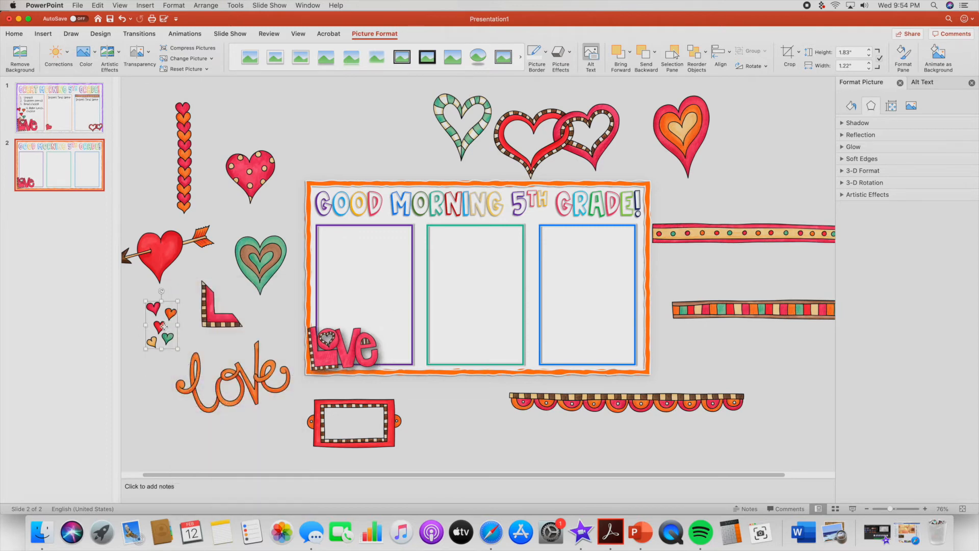
pyautogui.press('cmd+v')
pyautogui.moveTo(163, 325); pyautogui.dragTo(320, 310)
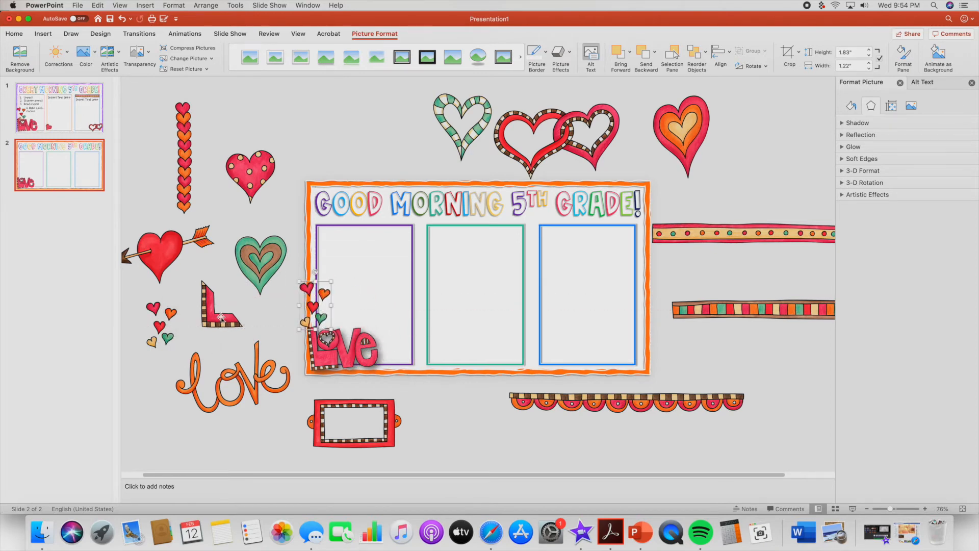
pyautogui.moveTo(170, 313); pyautogui.dragTo(314, 263)
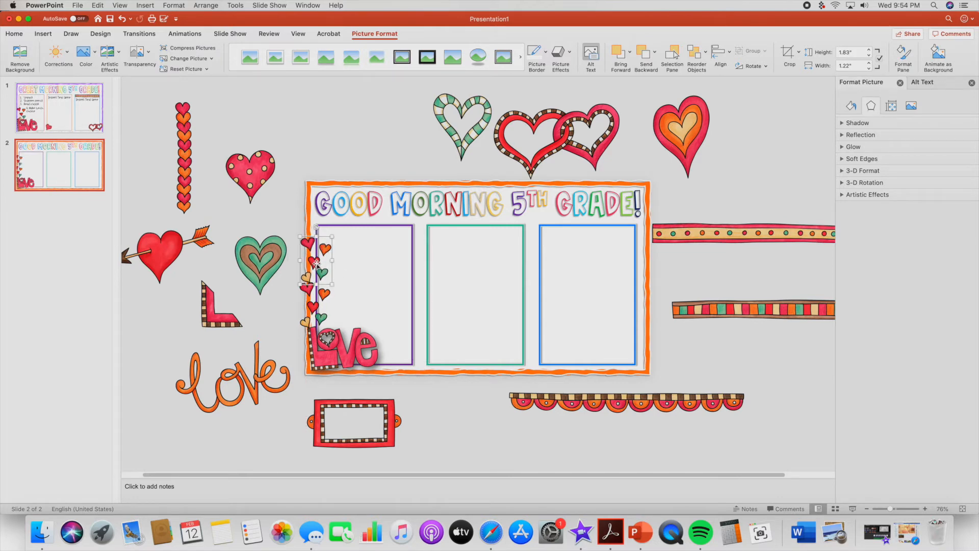
pyautogui.moveTo(316, 262); pyautogui.dragTo(313, 258)
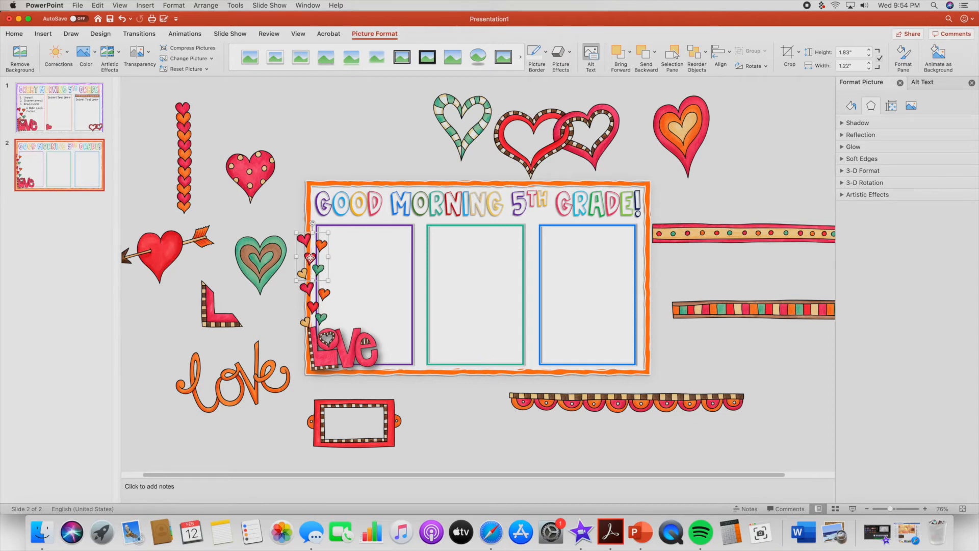
pyautogui.moveTo(311, 257)
pyautogui.mouseDown()
pyautogui.moveTo(295, 259)
pyautogui.moveTo(326, 258)
pyautogui.moveTo(312, 253)
pyautogui.mouseUp()
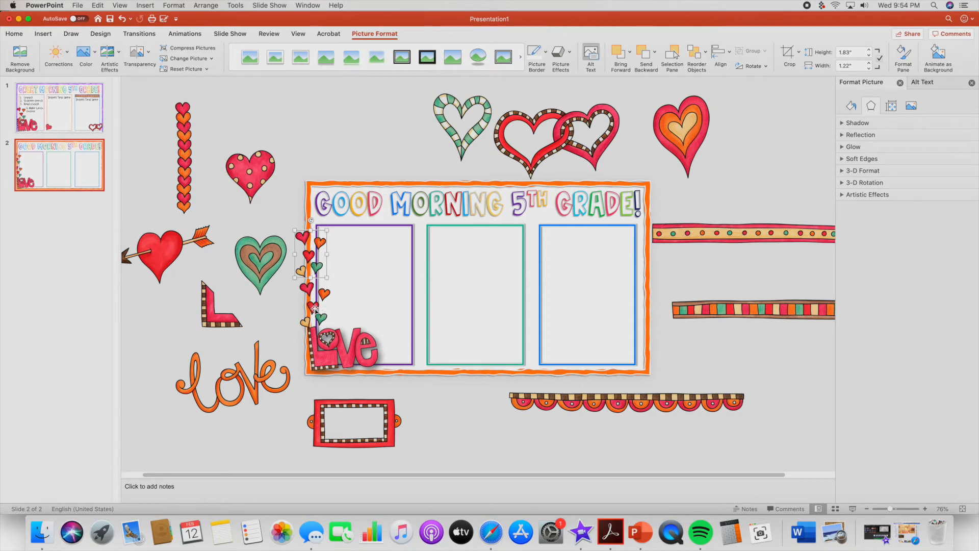
# - Try rotating the upper small hearts picture left 90° and undo the rotation
pyautogui.click(312, 305)
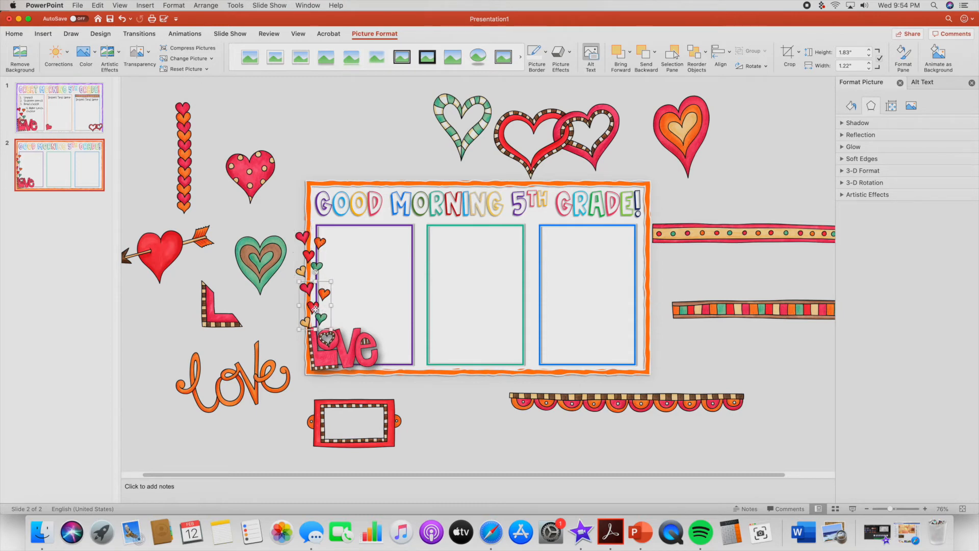
pyautogui.click(310, 254)
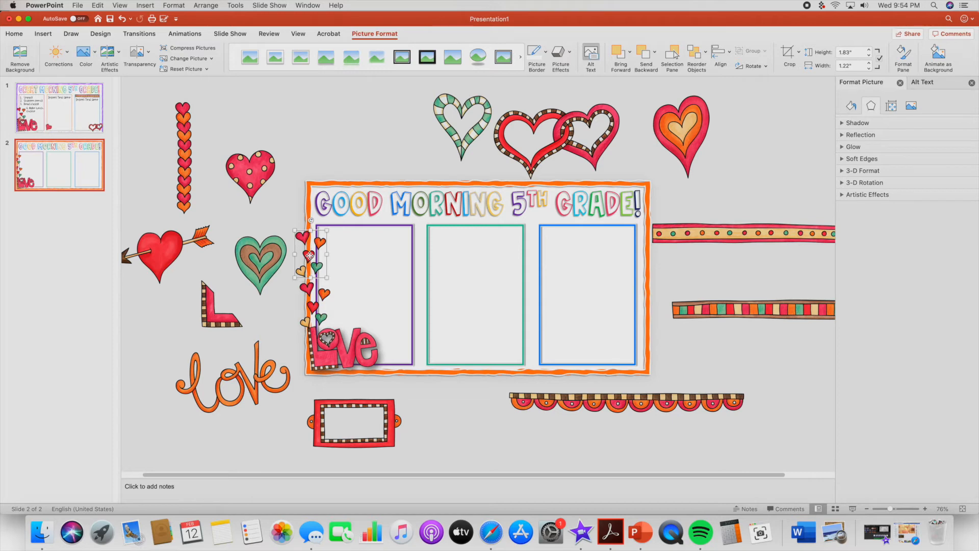
pyautogui.click(752, 65)
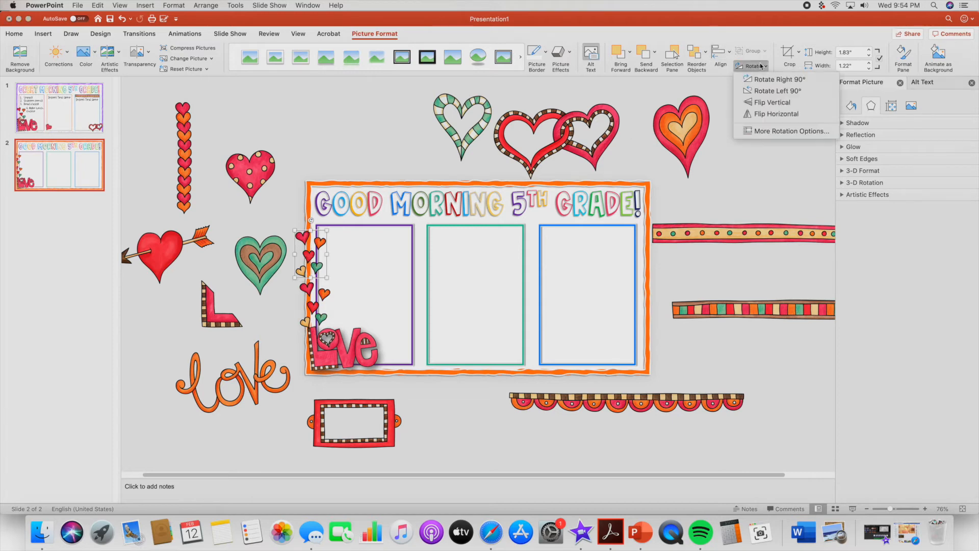
pyautogui.click(803, 92)
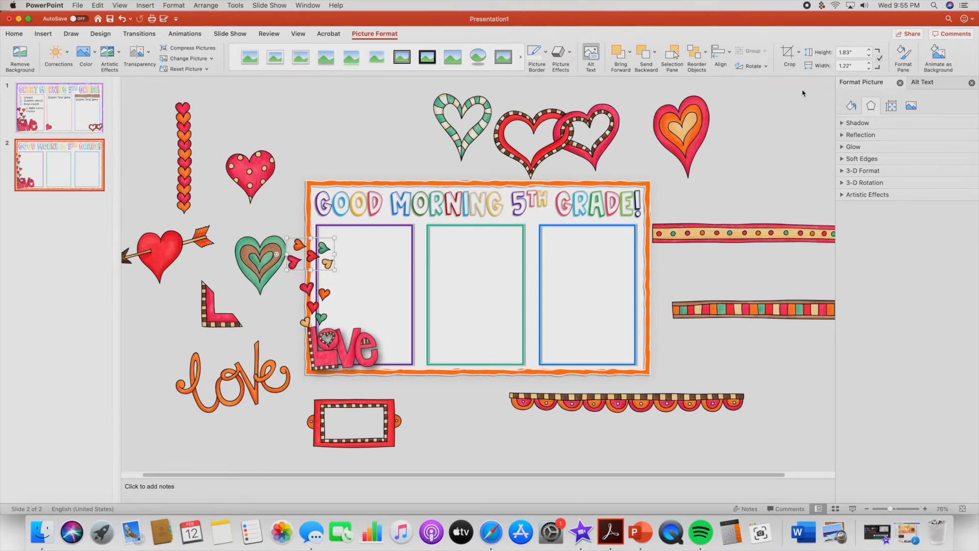
pyautogui.click(124, 19)
# - Flip the upper small hearts picture horizontally so it mirrors the arrangement of the lower copy
pyautogui.click(763, 68)
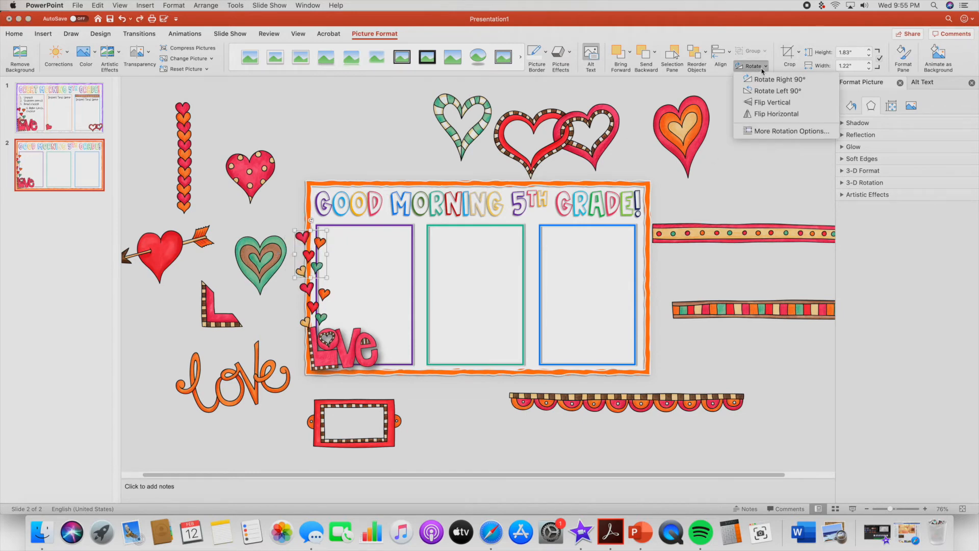
pyautogui.click(773, 115)
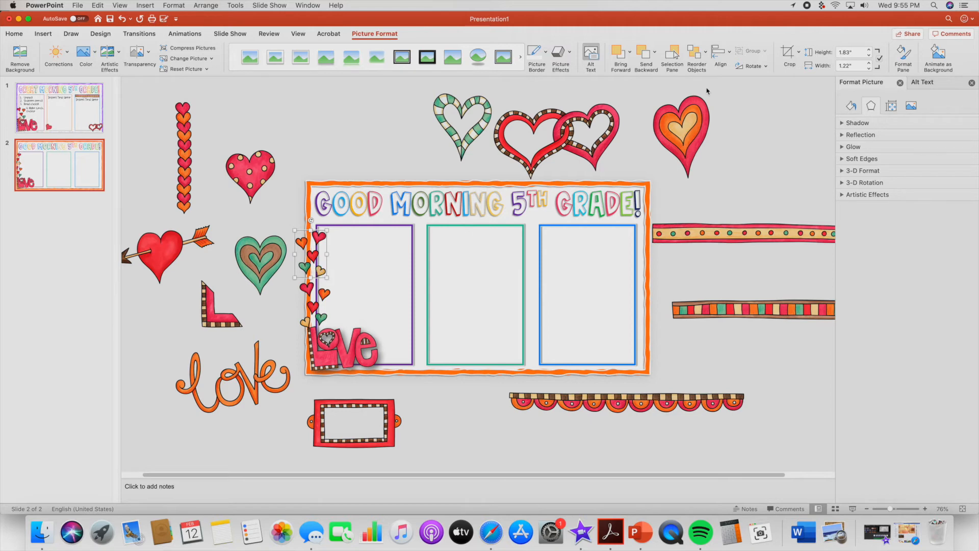
pyautogui.click(757, 65)
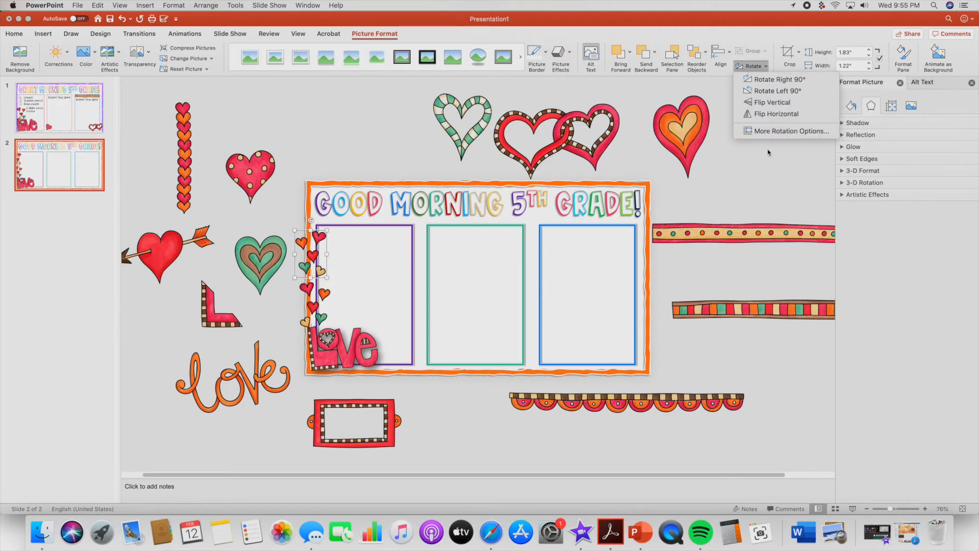
pyautogui.click(315, 237)
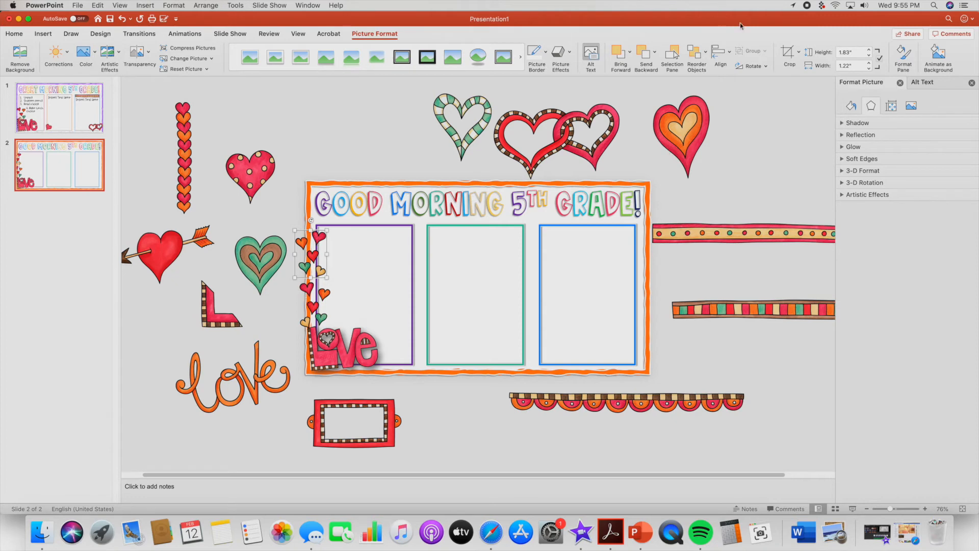
# - Crop the overhanging part of both small hearts pictures flush with the slide's left edge and preview the slide full screen
pyautogui.click(787, 51)
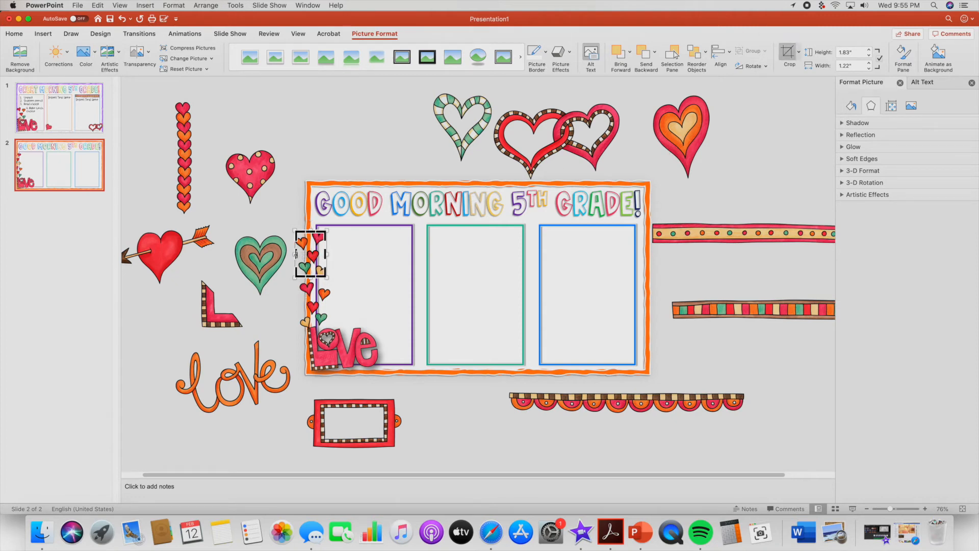
pyautogui.moveTo(295, 252); pyautogui.dragTo(306, 252)
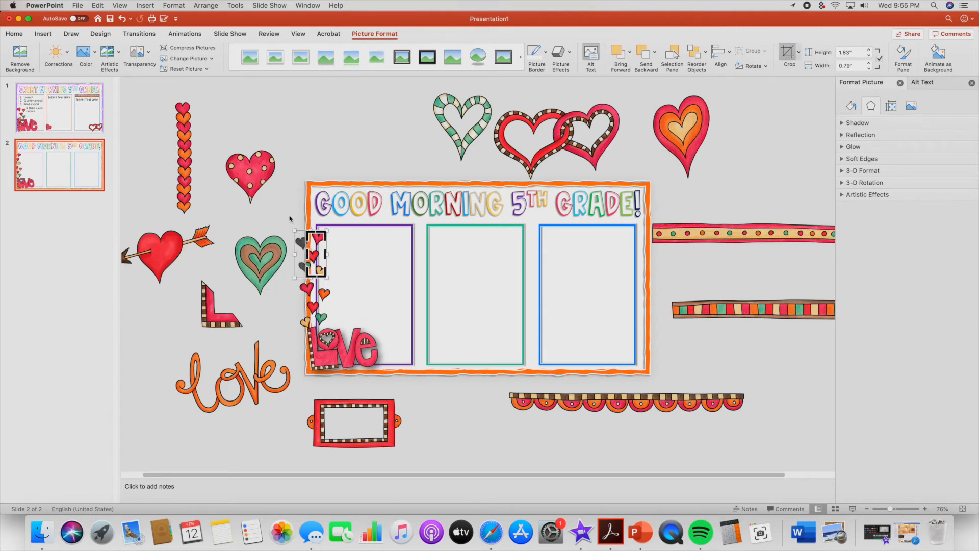
pyautogui.click(289, 216)
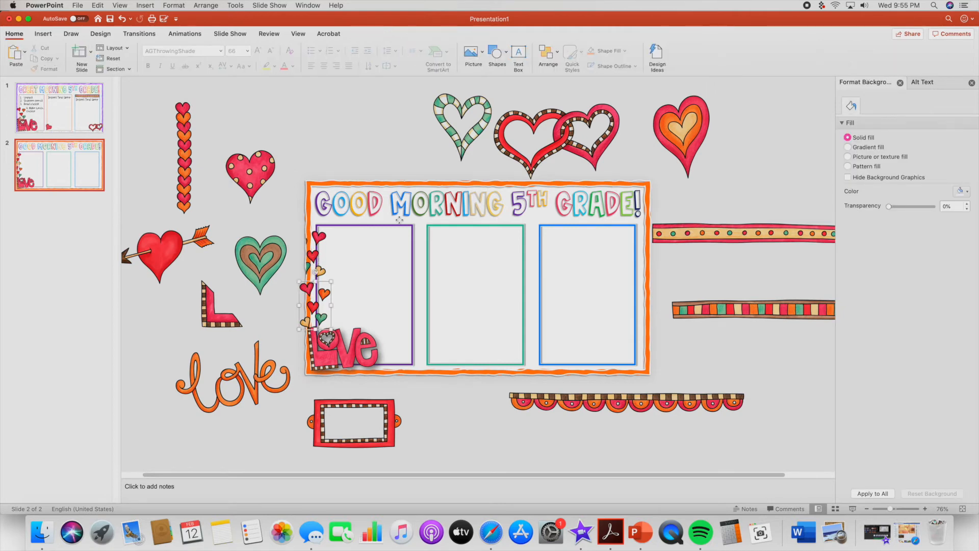
pyautogui.click(306, 291)
pyautogui.click(788, 53)
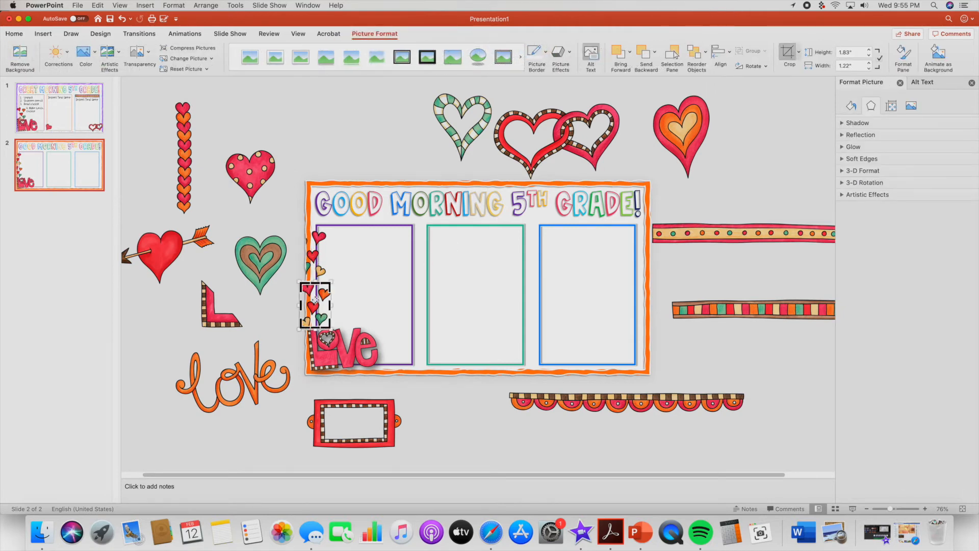
pyautogui.moveTo(300, 306); pyautogui.dragTo(306, 305)
pyautogui.click(431, 394)
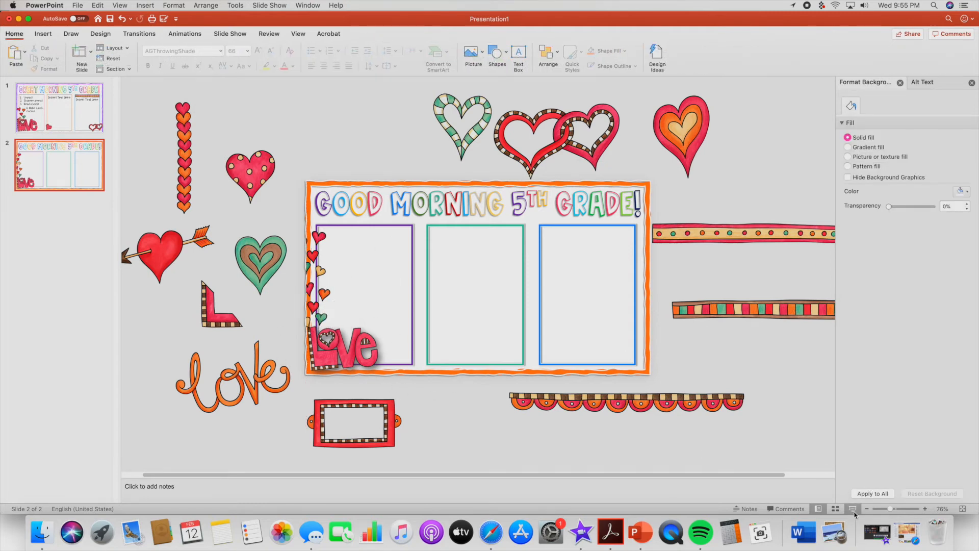
pyautogui.press('super+Return')
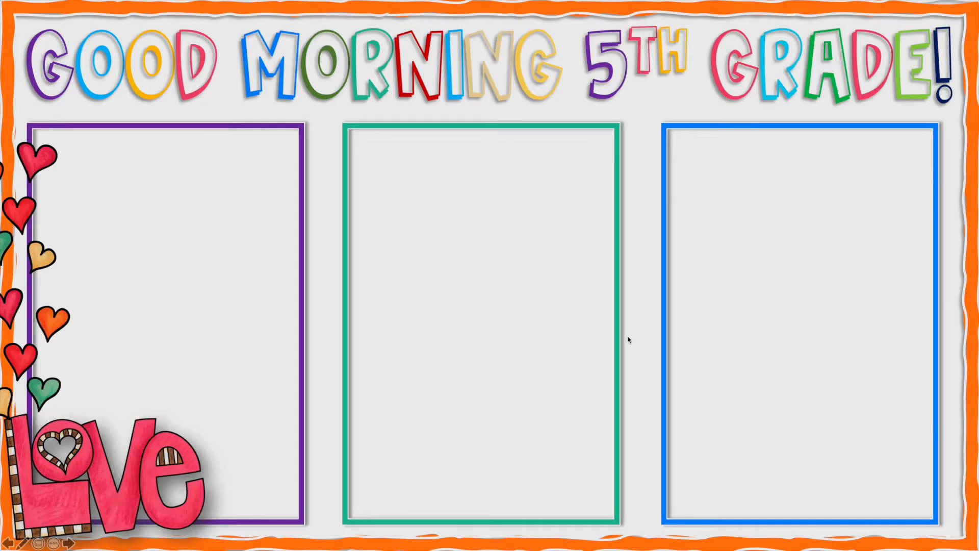
pyautogui.press('Escape')
# - Try layering the upper small hearts picture by sending it to the back and bringing it forward stepwise, and return it to the front
pyautogui.click(316, 237)
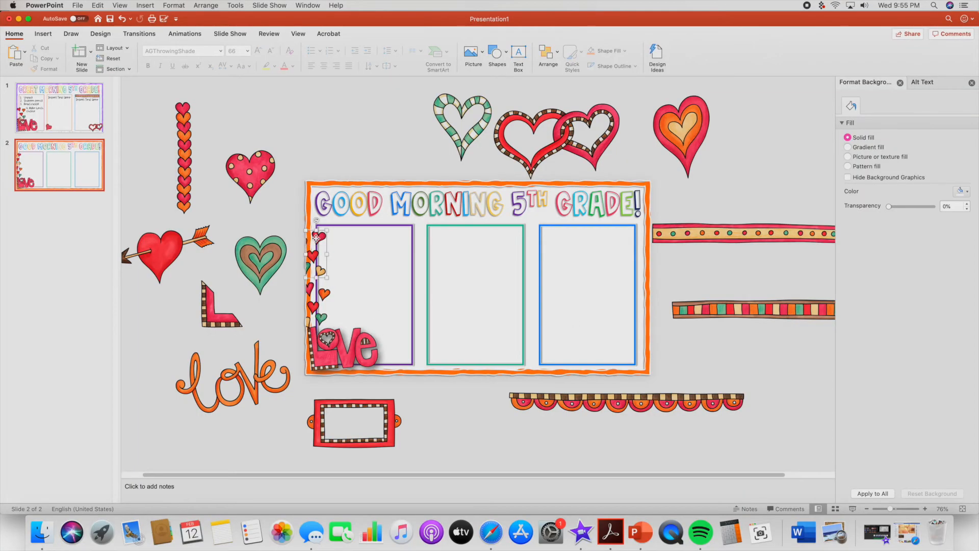
pyautogui.click(557, 52)
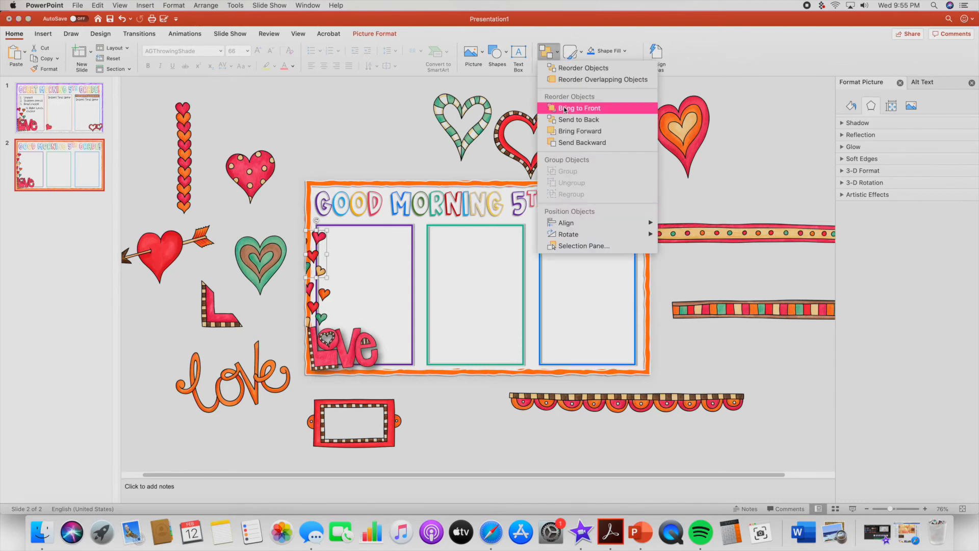
pyautogui.click(597, 120)
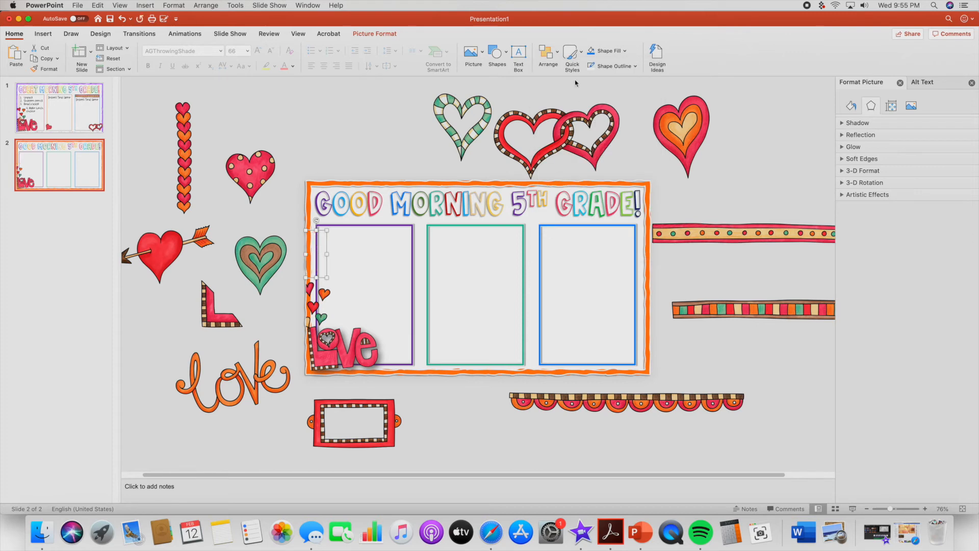
pyautogui.click(554, 53)
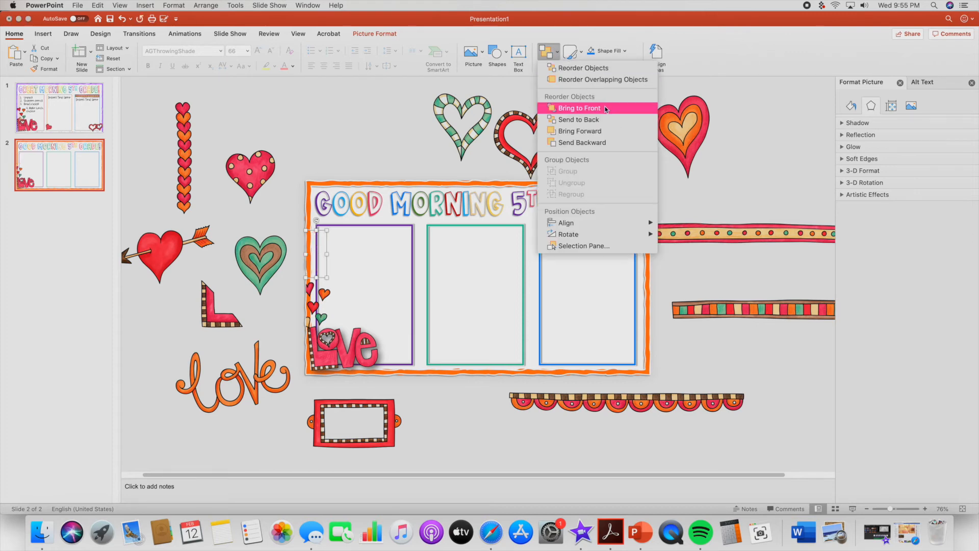
pyautogui.click(580, 131)
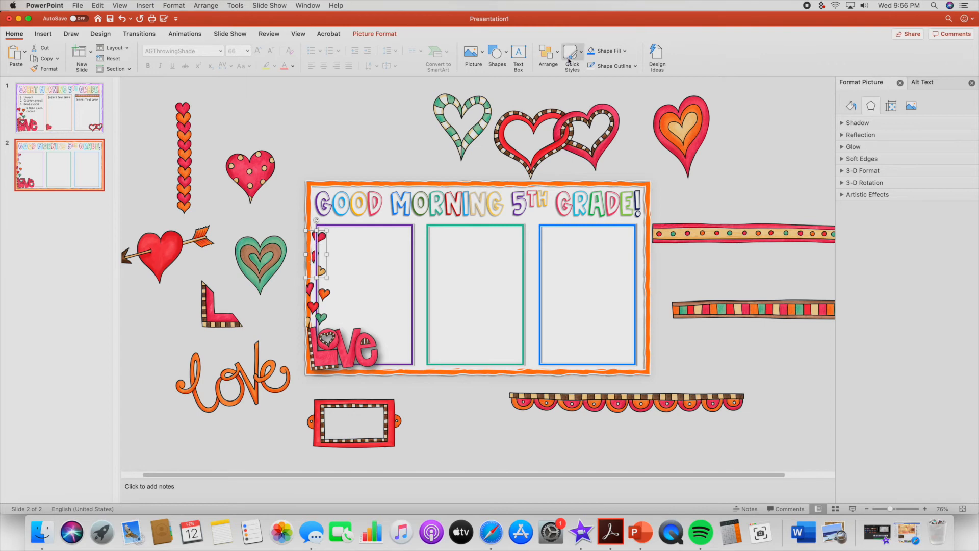
pyautogui.click(547, 52)
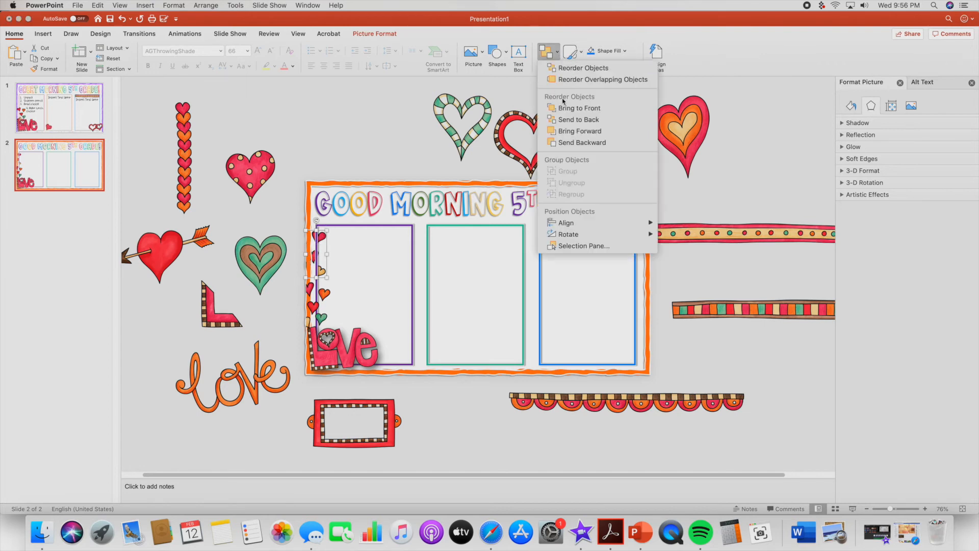
pyautogui.click(593, 132)
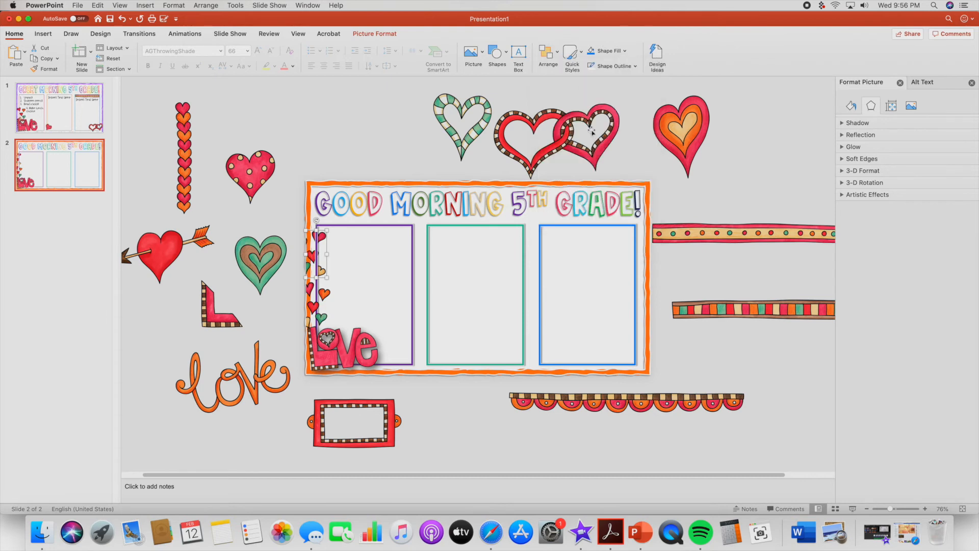
pyautogui.click(547, 52)
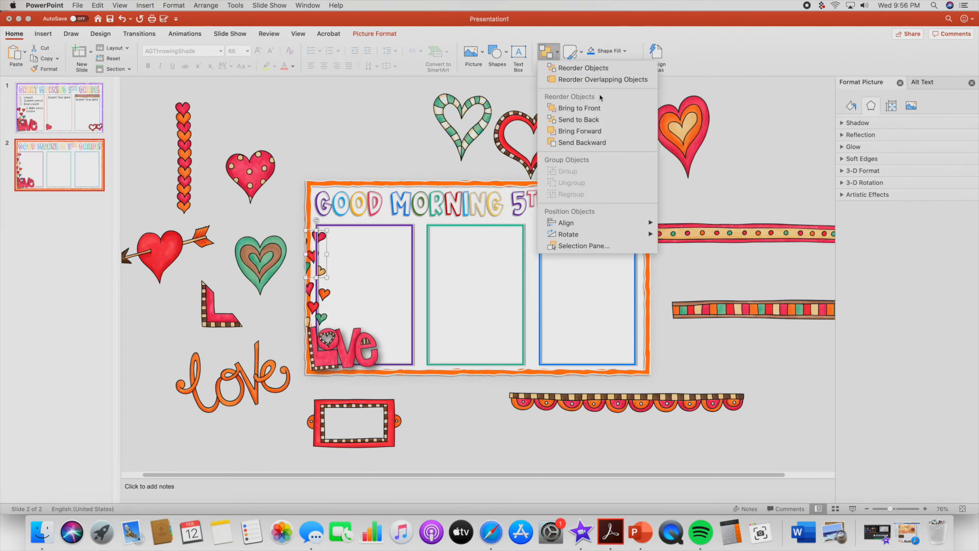
pyautogui.click(595, 132)
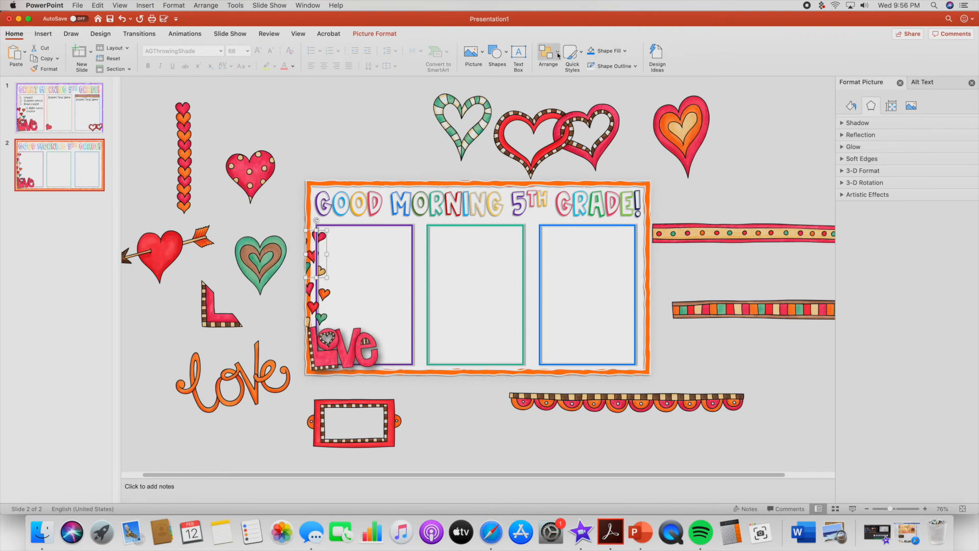
pyautogui.click(546, 53)
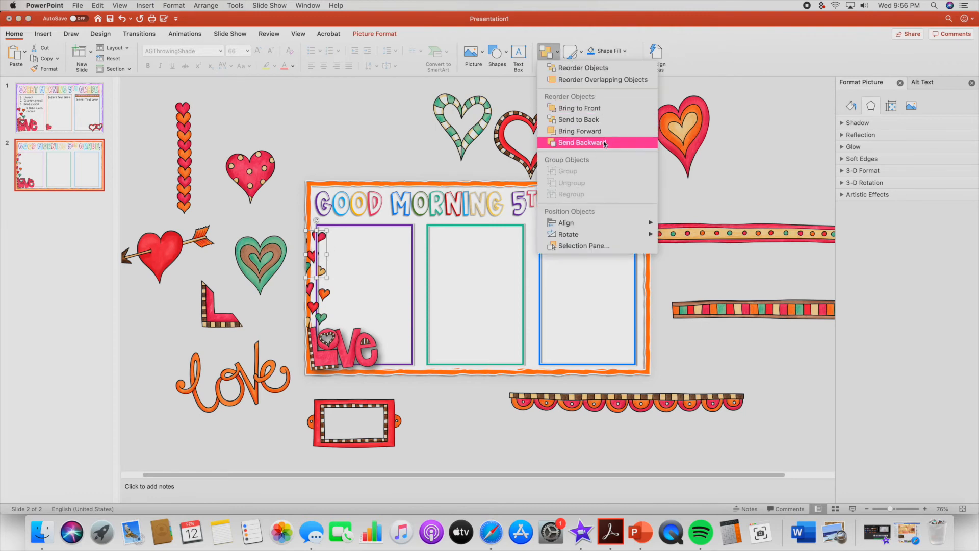
pyautogui.click(592, 108)
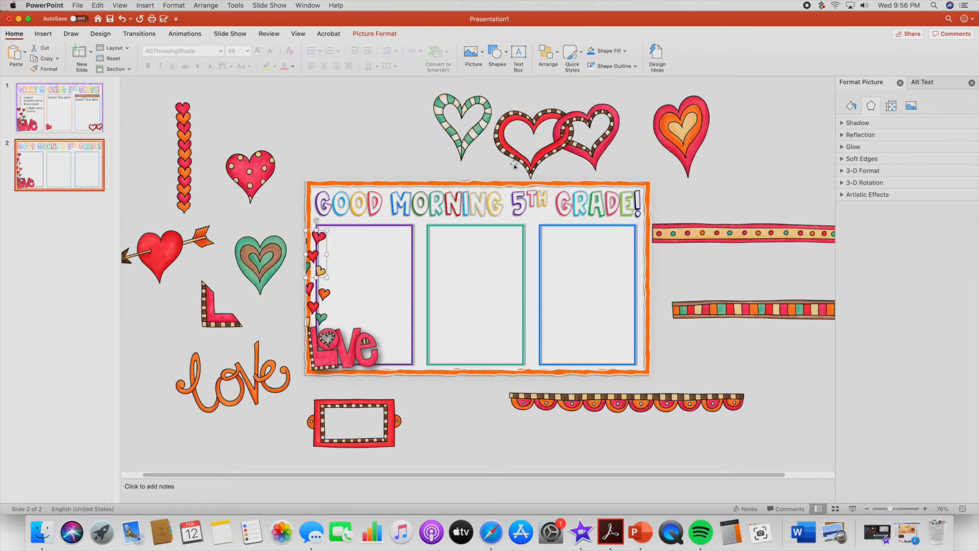
# - Bring the orange slide frame to the front so it overlaps the small hearts
pyautogui.click(317, 183)
pyautogui.click(559, 55)
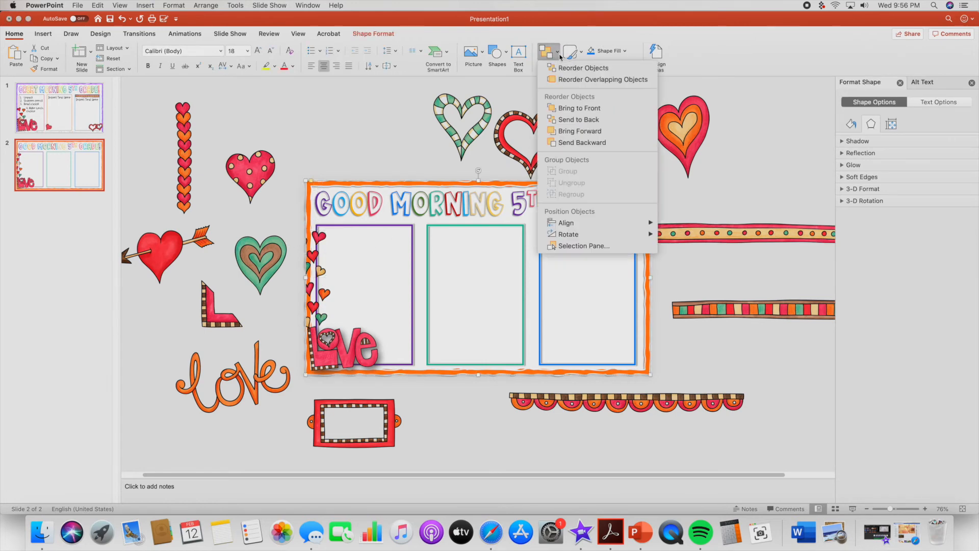
pyautogui.click(618, 108)
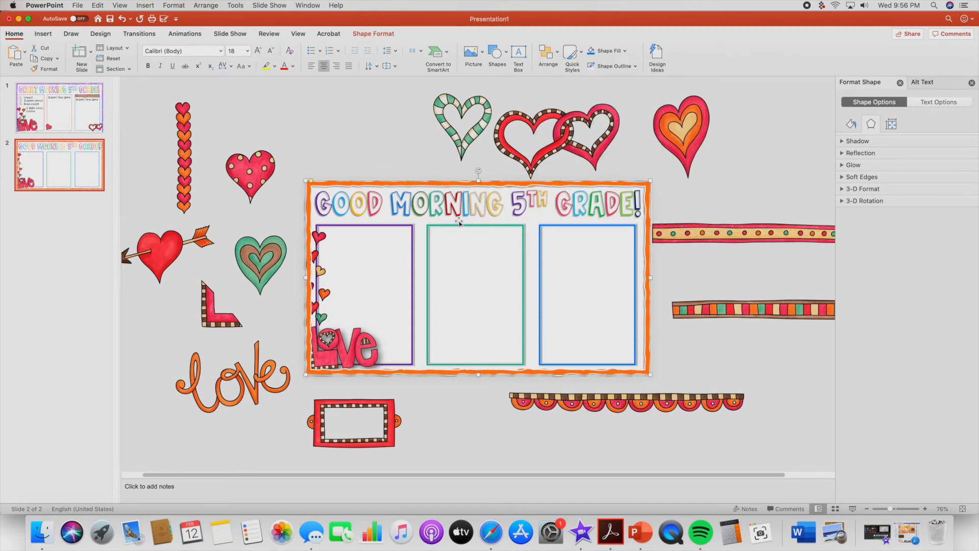
# - Bring the block-letter Love picture to the front, above the orange frame, and select the lower small hearts picture
pyautogui.click(328, 361)
pyautogui.click(547, 51)
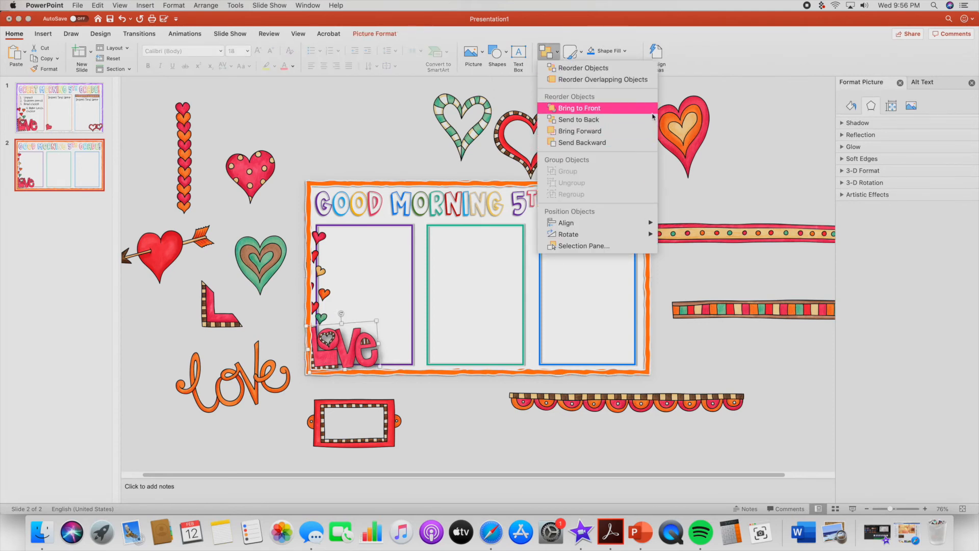
pyautogui.click(326, 294)
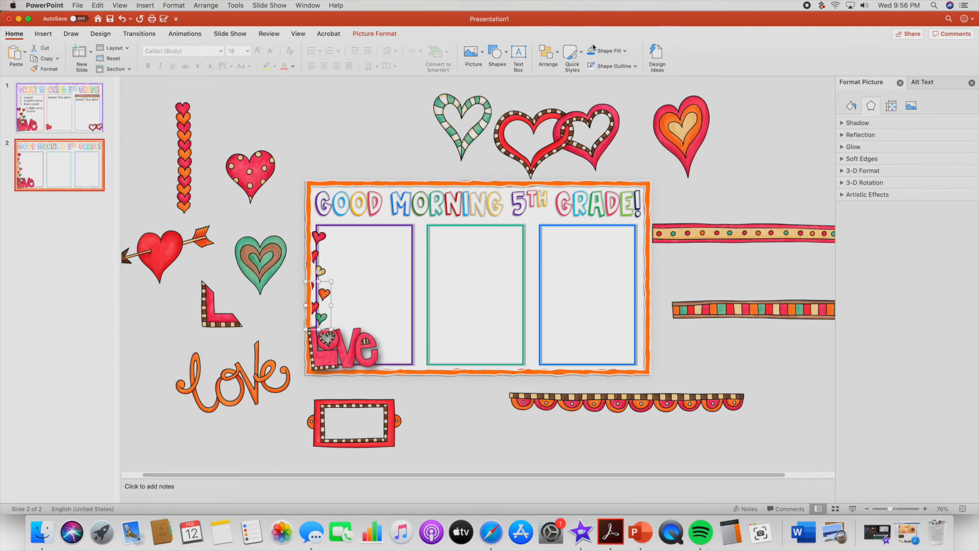
# - Bring the lower small hearts picture to the front and move the upper small hearts picture forward one level
pyautogui.click(547, 51)
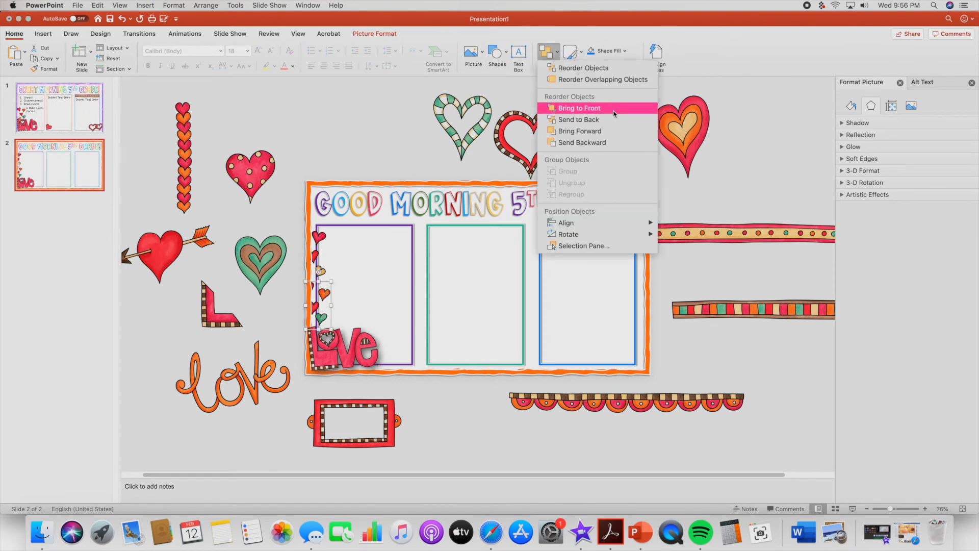
pyautogui.click(579, 108)
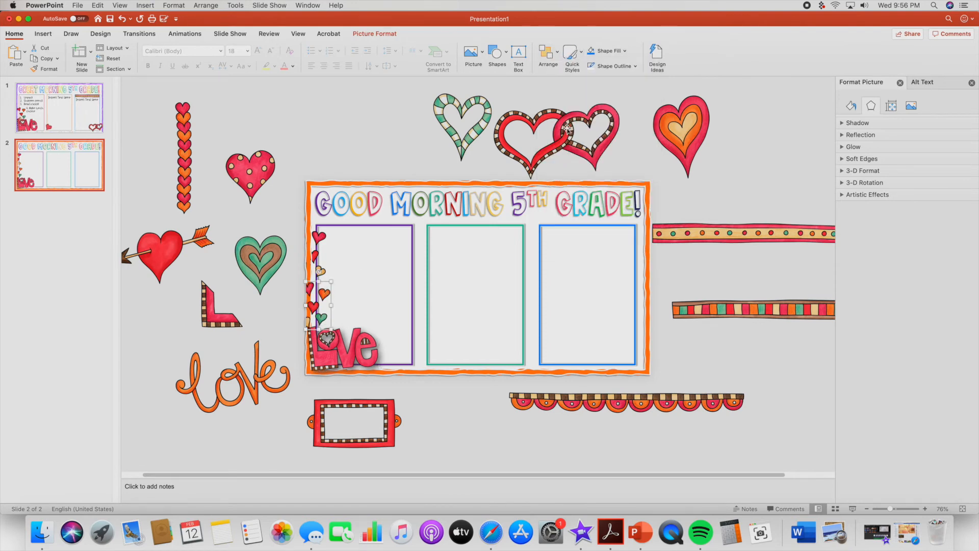
pyautogui.click(322, 235)
pyautogui.click(556, 52)
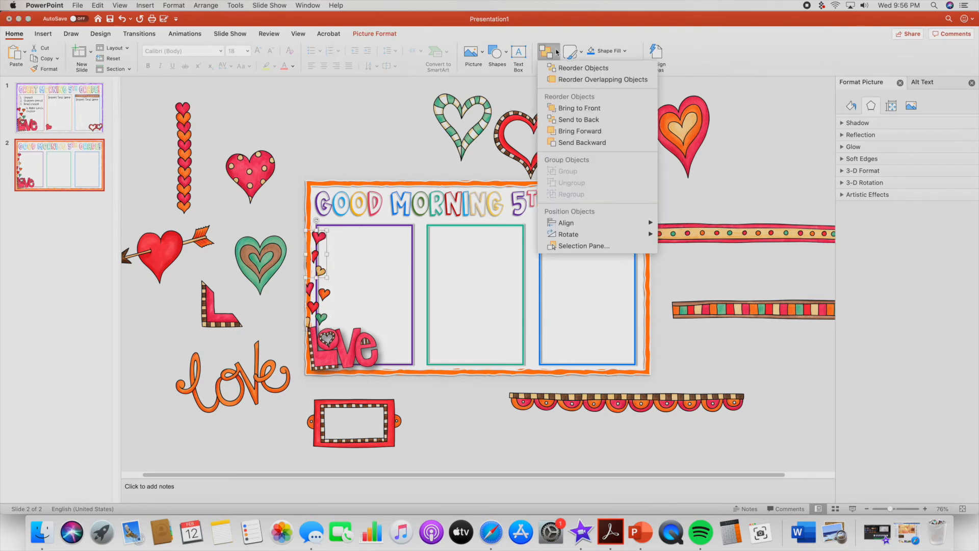
pyautogui.click(582, 132)
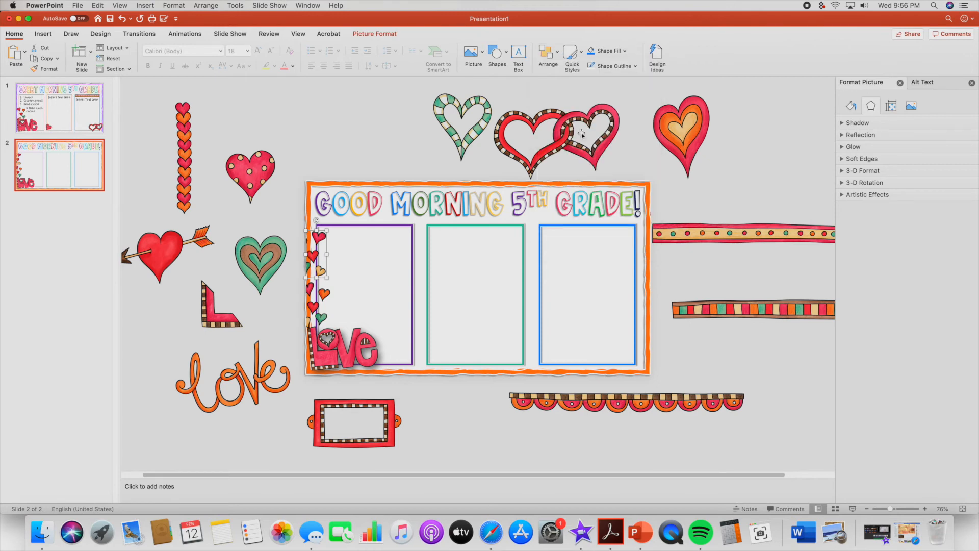
# - Bring the purple content frame forward four levels in the stacking order
pyautogui.click(354, 228)
pyautogui.click(555, 52)
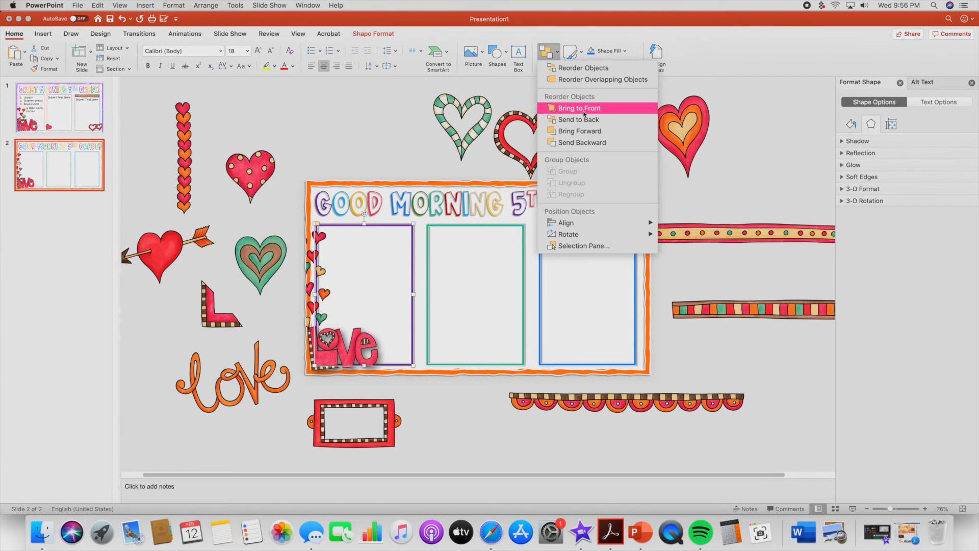
pyautogui.click(585, 132)
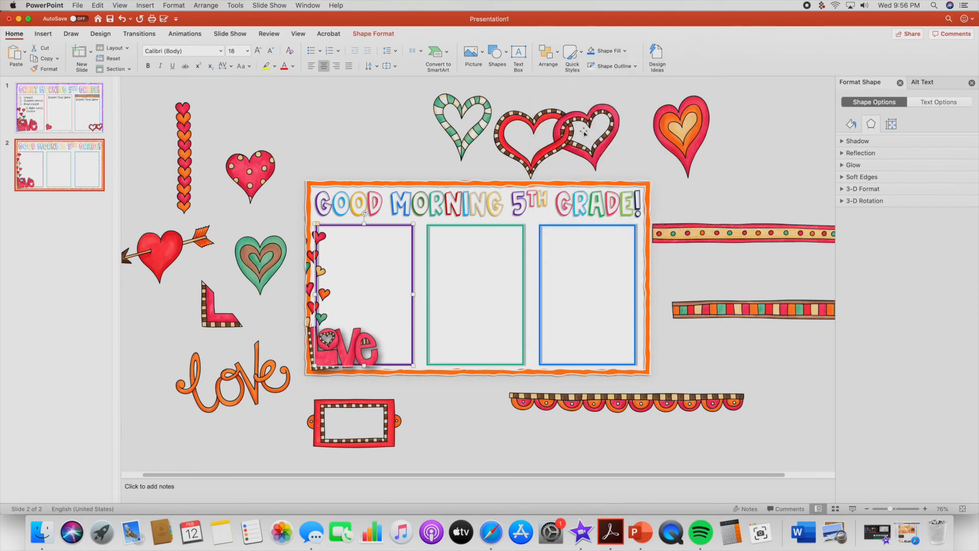
pyautogui.click(548, 51)
pyautogui.click(593, 131)
pyautogui.click(547, 51)
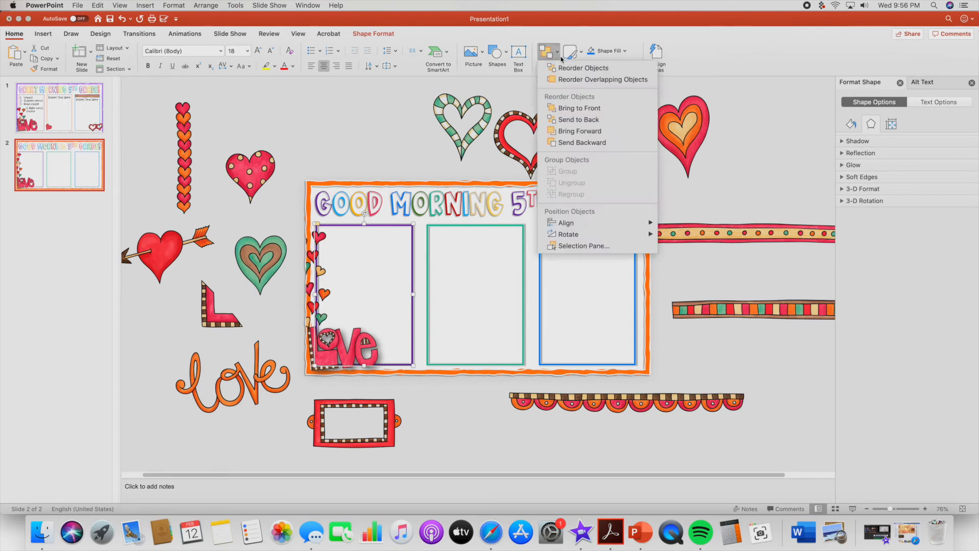
pyautogui.click(603, 132)
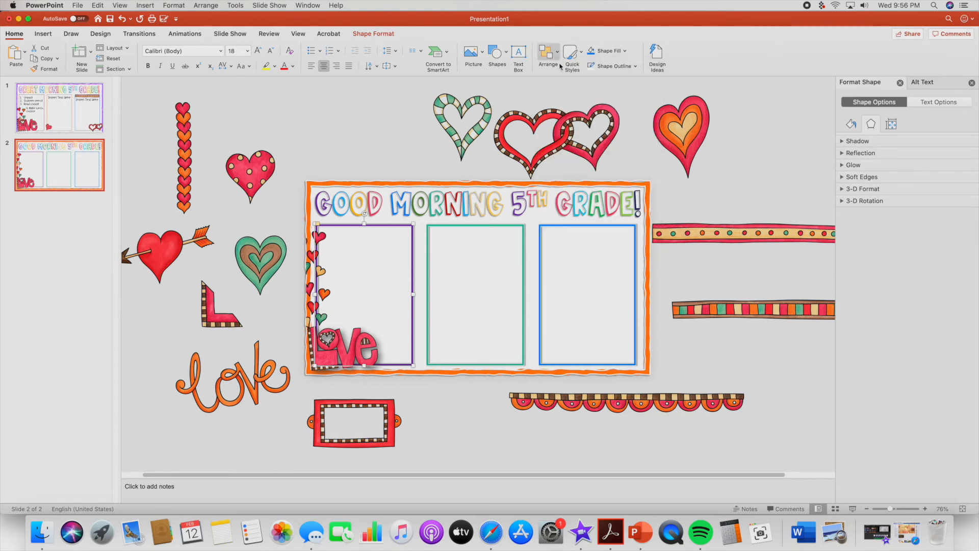
pyautogui.click(548, 51)
pyautogui.click(588, 132)
pyautogui.click(370, 184)
pyautogui.click(319, 240)
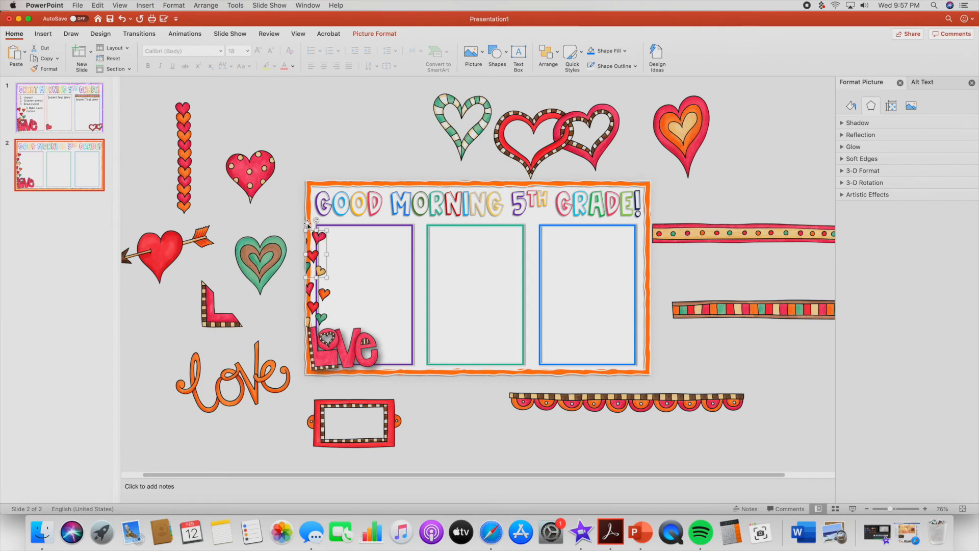
pyautogui.click(308, 224)
pyautogui.click(313, 254)
pyautogui.click(311, 308)
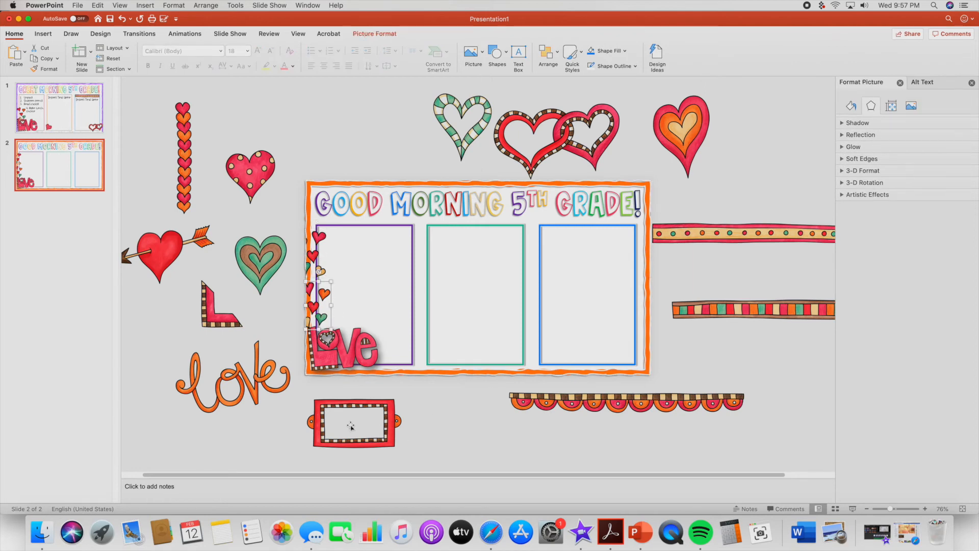
# - Delete the unused red rectangular label and the orange script love picture beside the slide
pyautogui.click(362, 405)
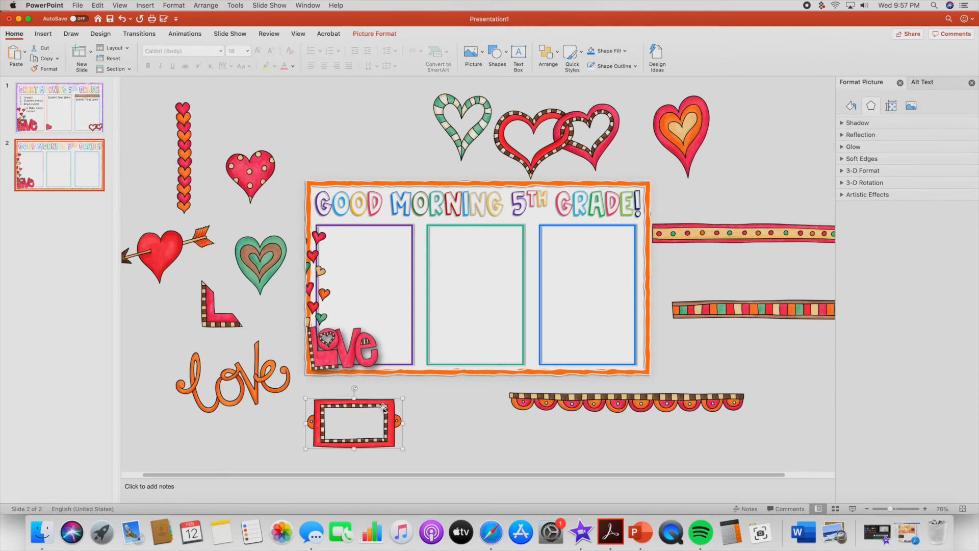
pyautogui.click(438, 410)
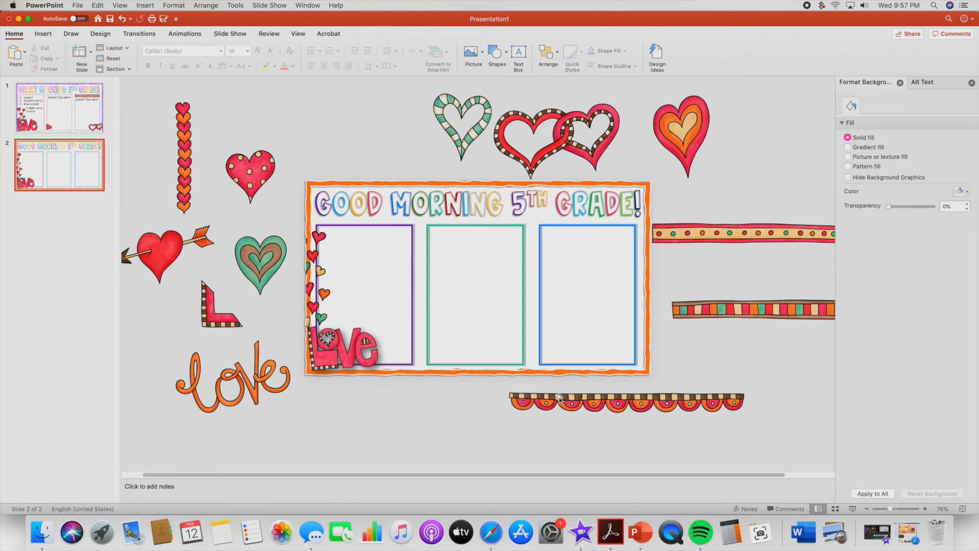
pyautogui.click(341, 356)
pyautogui.moveTo(340, 356); pyautogui.dragTo(341, 354)
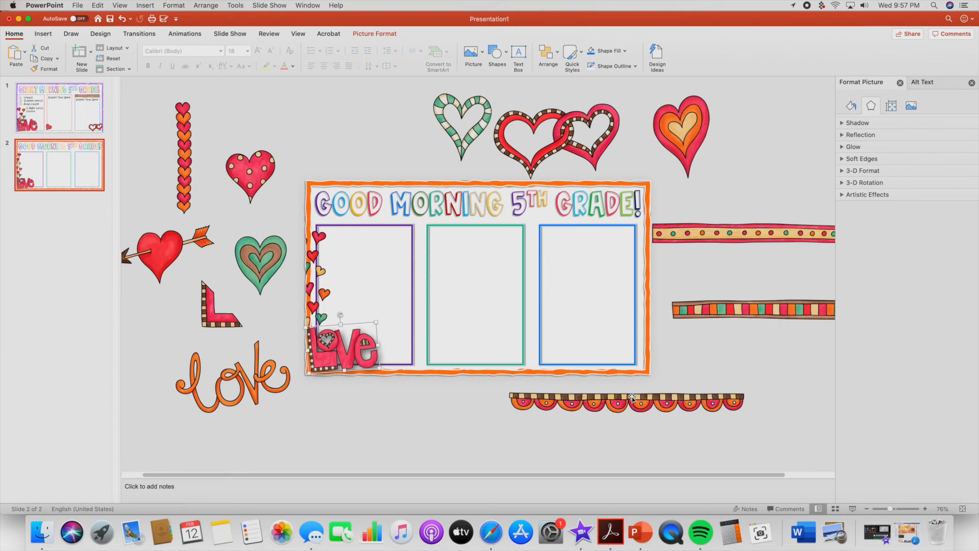
pyautogui.click(250, 381)
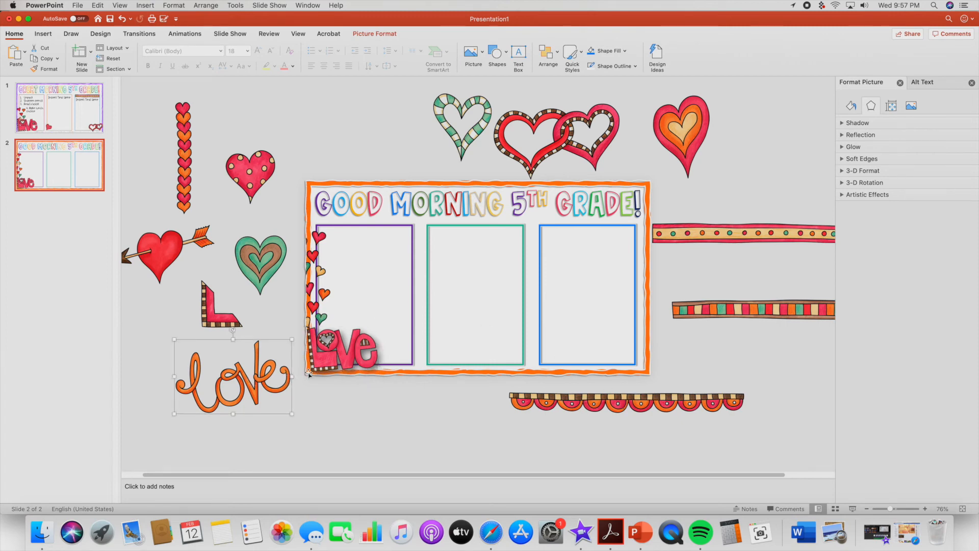
pyautogui.press('Delete')
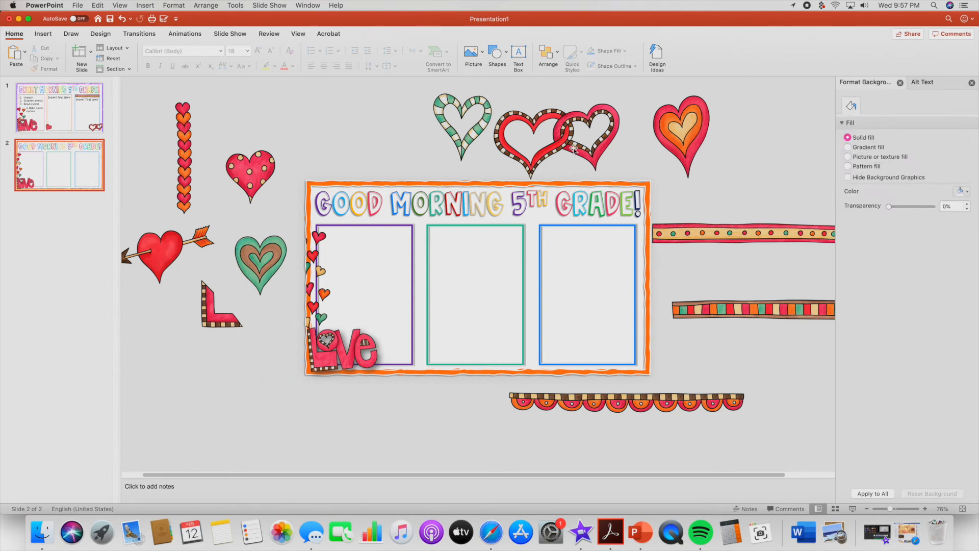
# - Shrink the interlocking hearts picture above the slide to about 1.41 by 2.35 inches
pyautogui.click(565, 134)
pyautogui.moveTo(624, 103); pyautogui.dragTo(631, 79)
pyautogui.click(690, 227)
pyautogui.click(696, 135)
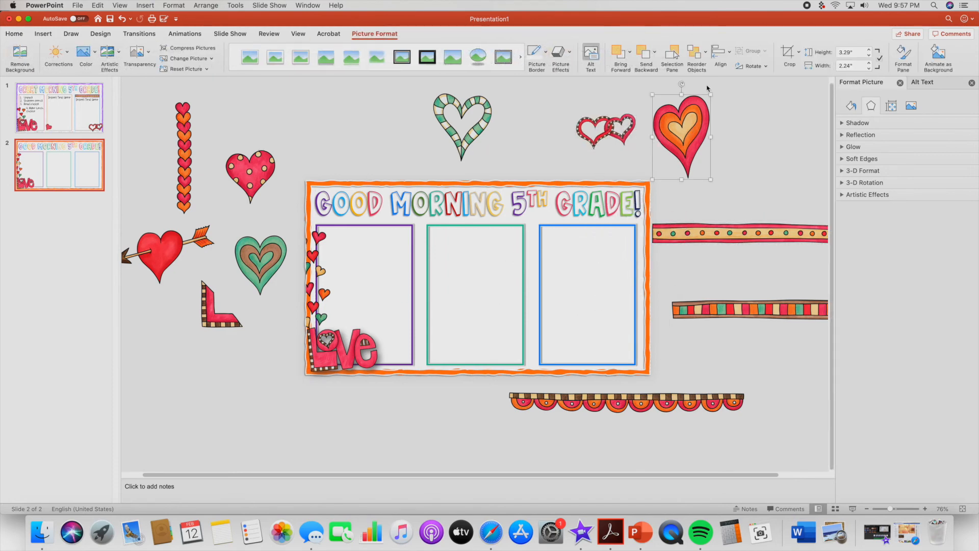
# - Place the polka-dot heart at the green frame's lower-left corner, about 1.34 by 1.23 inches, rotated so its tip points to the upper right
pyautogui.moveTo(257, 168); pyautogui.dragTo(463, 313)
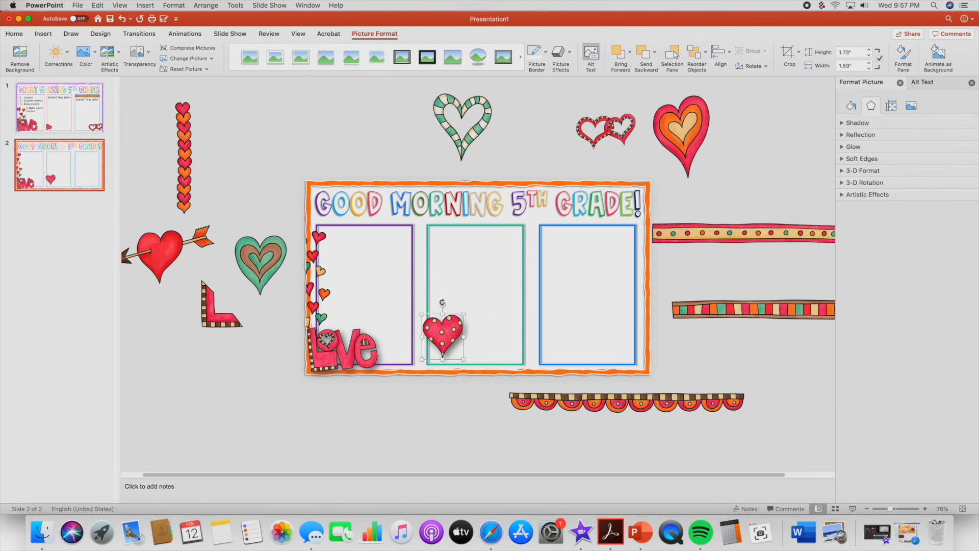
pyautogui.click(442, 303)
pyautogui.click(462, 326)
pyautogui.moveTo(443, 306); pyautogui.dragTo(437, 350)
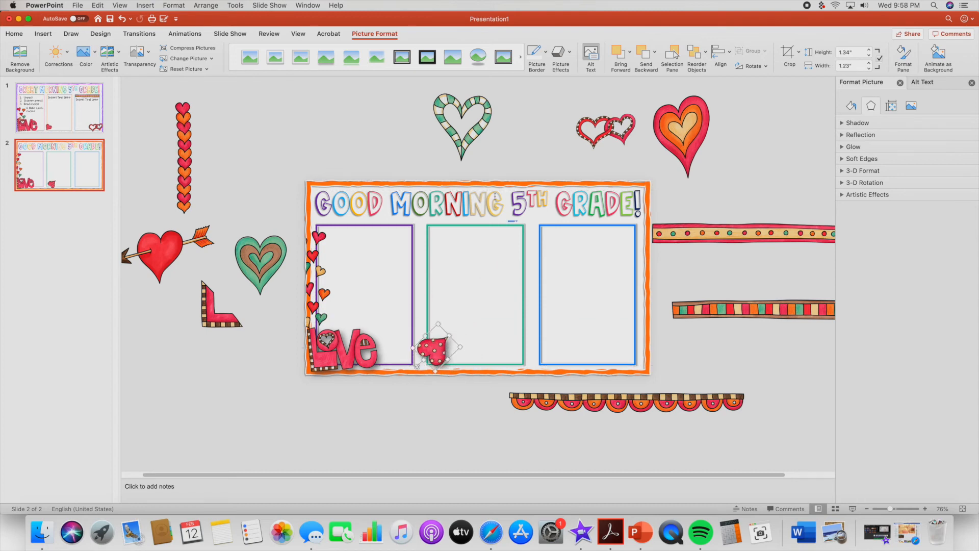
# - Delete the unused green striped heart, vertical heart chain, heart with arrow and green layered heart
pyautogui.click(461, 144)
pyautogui.press('Delete')
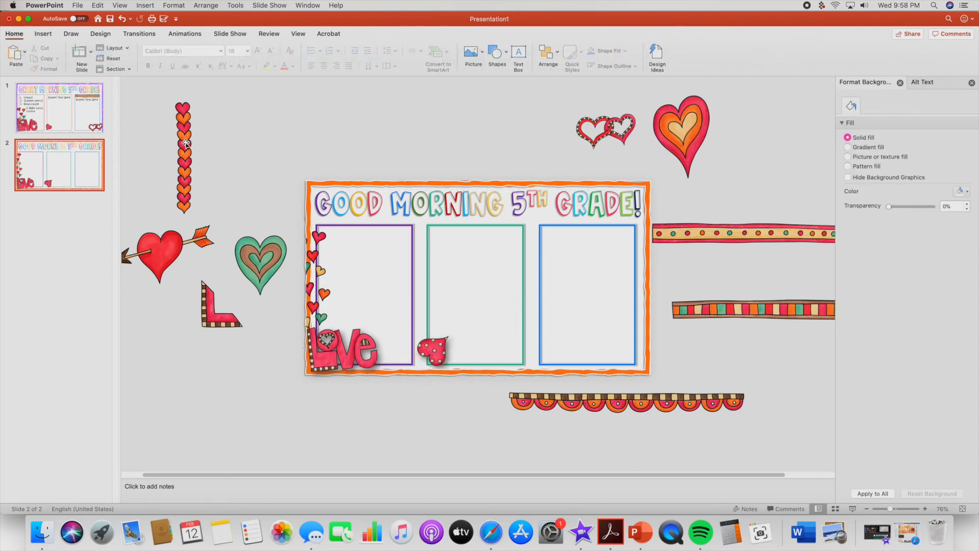
pyautogui.click(186, 143)
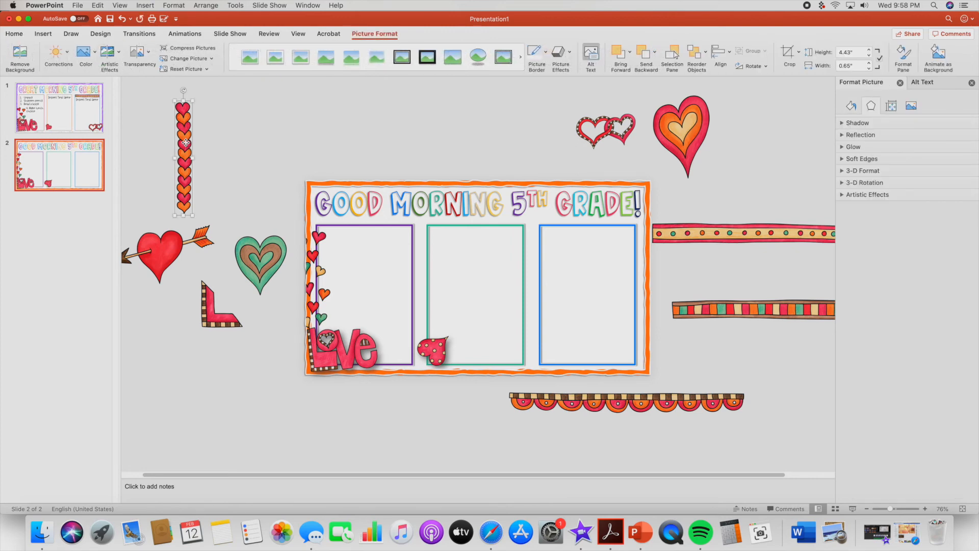
pyautogui.press('Delete')
pyautogui.moveTo(167, 258); pyautogui.dragTo(592, 284)
pyautogui.press('Delete')
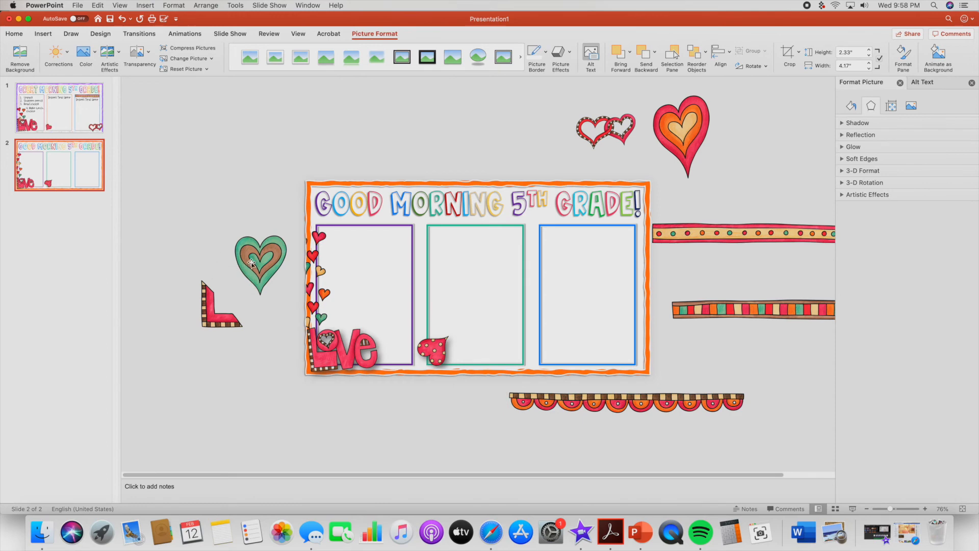
pyautogui.click(251, 263)
pyautogui.press('Delete')
# - Place the corner ornament at 0.95 by 0.85 inches in the blue frame's lower-left corner and add a horizontally flipped copy in its lower-right corner
pyautogui.moveTo(213, 312); pyautogui.dragTo(547, 351)
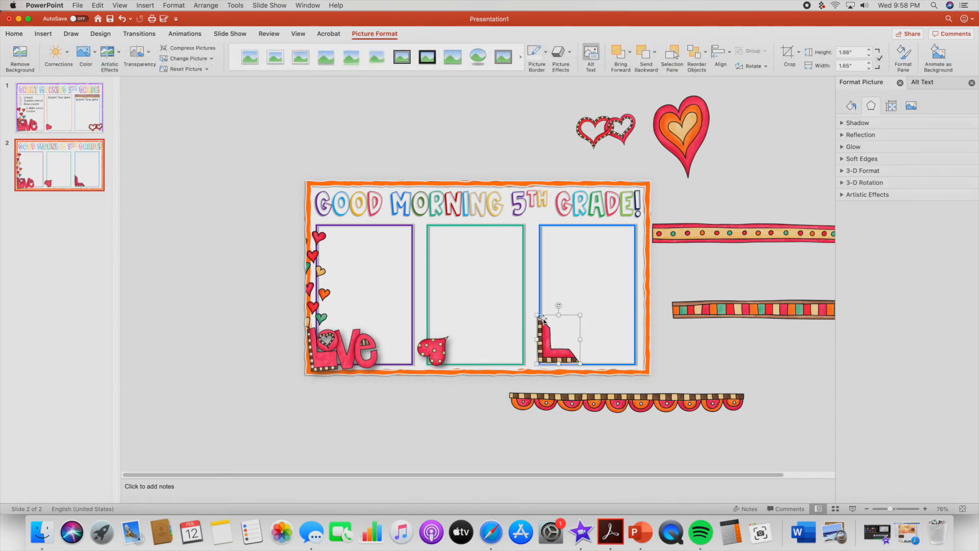
pyautogui.moveTo(538, 316); pyautogui.dragTo(544, 353)
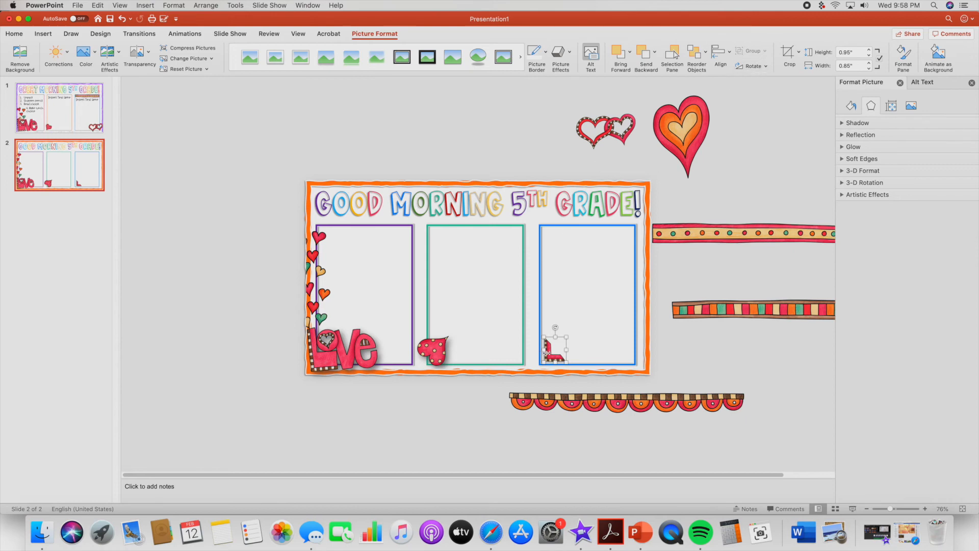
pyautogui.press('super+c')
pyautogui.press('super+v')
pyautogui.moveTo(552, 360); pyautogui.dragTo(624, 359)
pyautogui.click(755, 66)
pyautogui.click(777, 113)
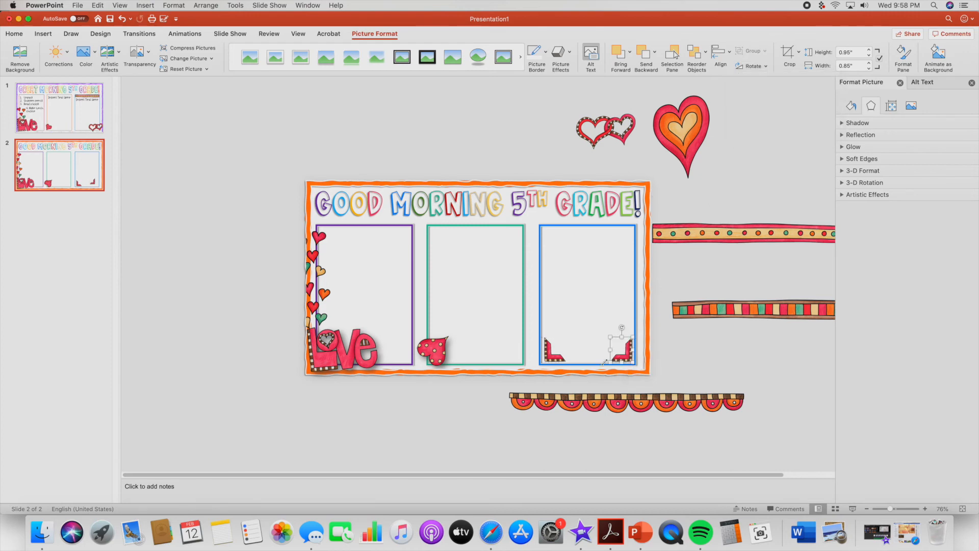
# - Duplicate both corner ornaments, flip the copies vertically and align them with the blue frame's upper corners
pyautogui.keyDown('shift'); pyautogui.click(554, 359); pyautogui.keyUp('shift')
pyautogui.press('super+c')
pyautogui.press('super+v')
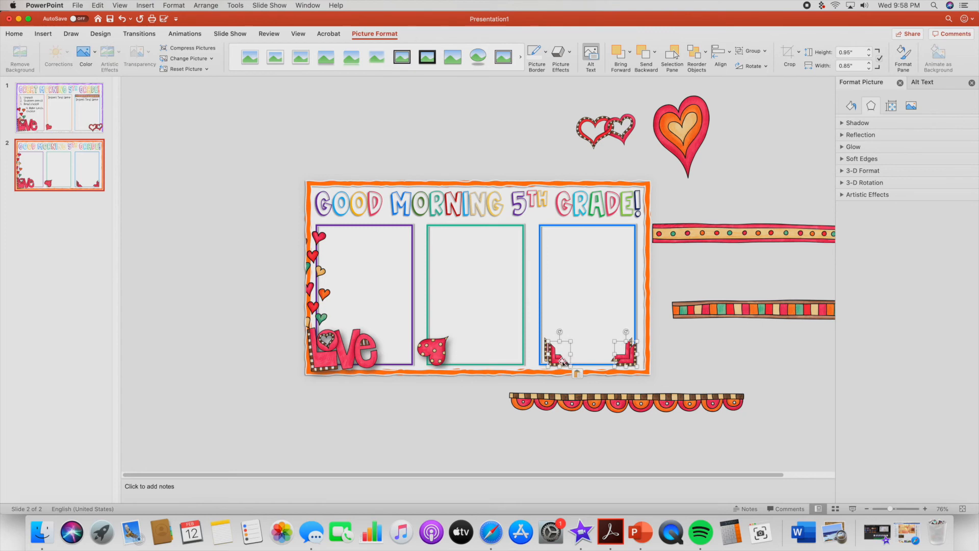
pyautogui.moveTo(563, 361); pyautogui.dragTo(553, 248)
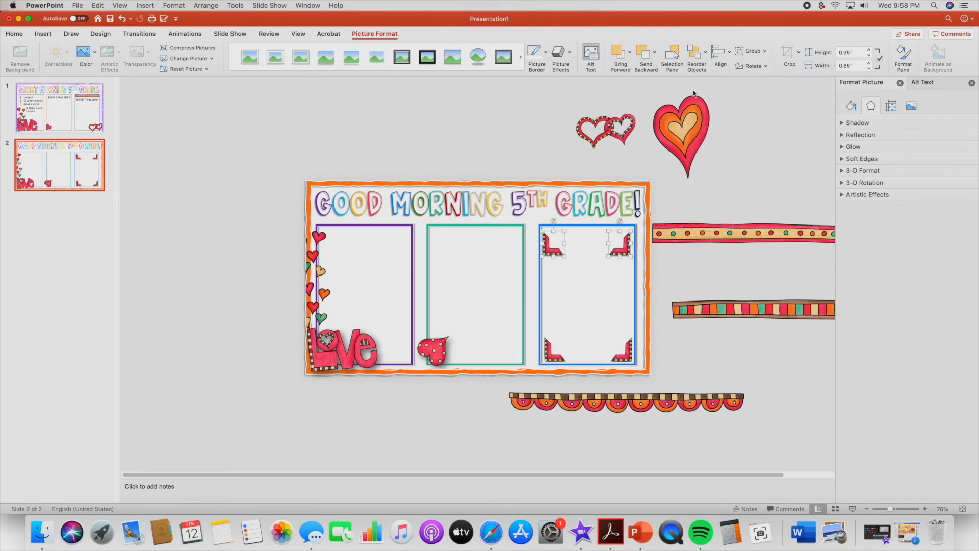
pyautogui.click(751, 66)
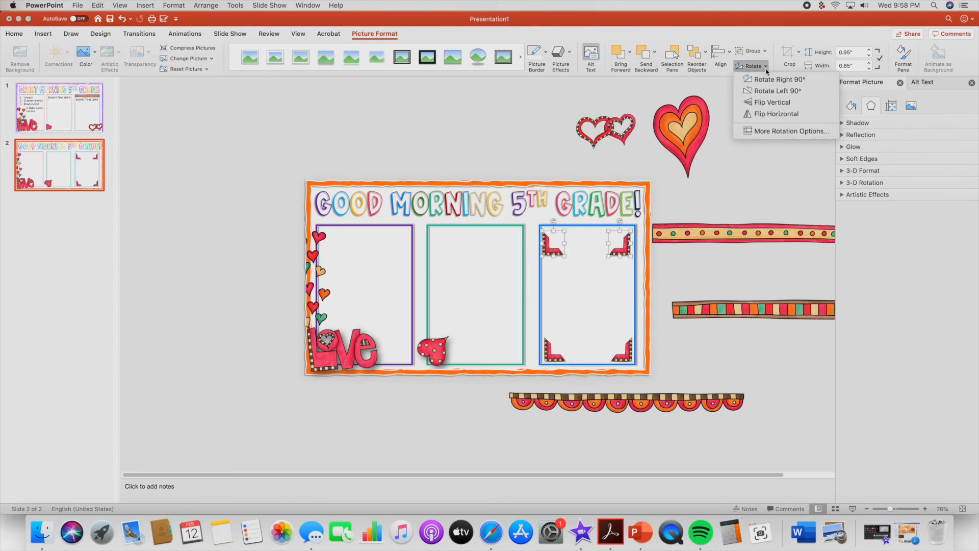
pyautogui.click(769, 103)
pyautogui.moveTo(626, 240); pyautogui.dragTo(628, 235)
pyautogui.click(668, 281)
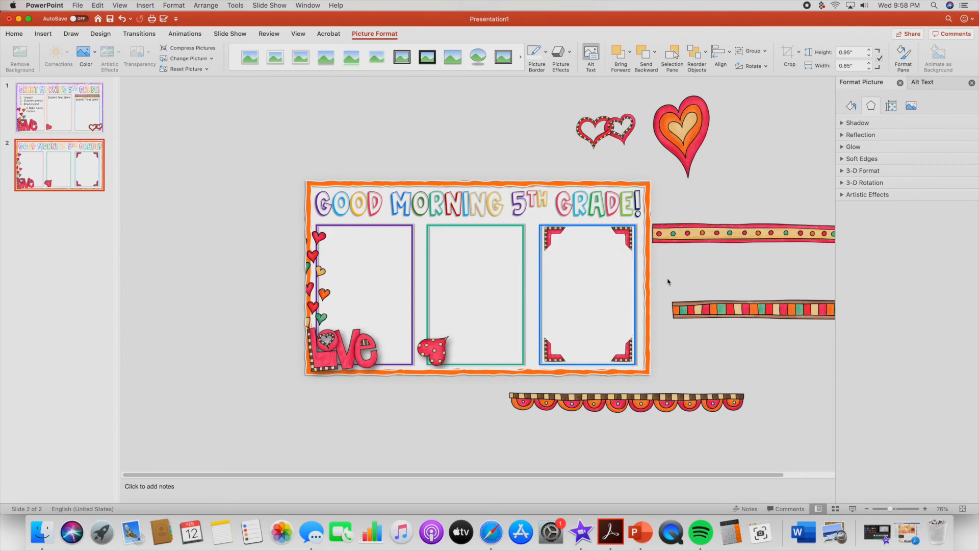
# - Fine-tune the positions of the two upper corner ornaments inside the blue frame
pyautogui.click(557, 236)
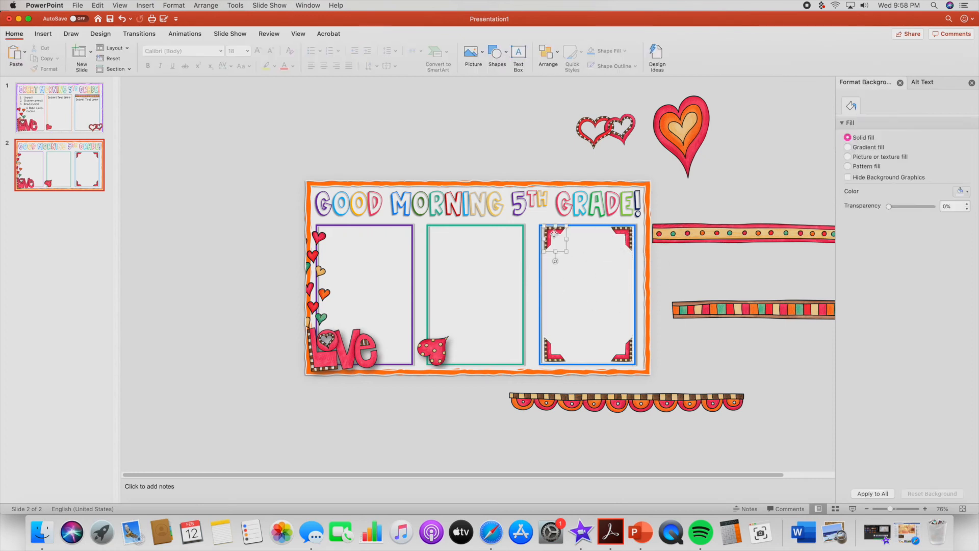
pyautogui.click(618, 239)
pyautogui.click(684, 290)
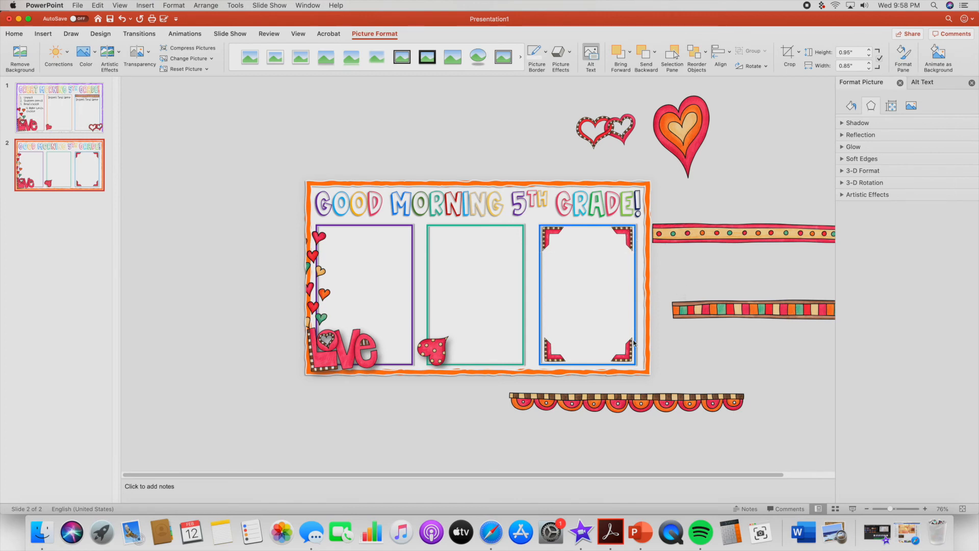
pyautogui.click(548, 237)
pyautogui.click(625, 233)
pyautogui.click(707, 276)
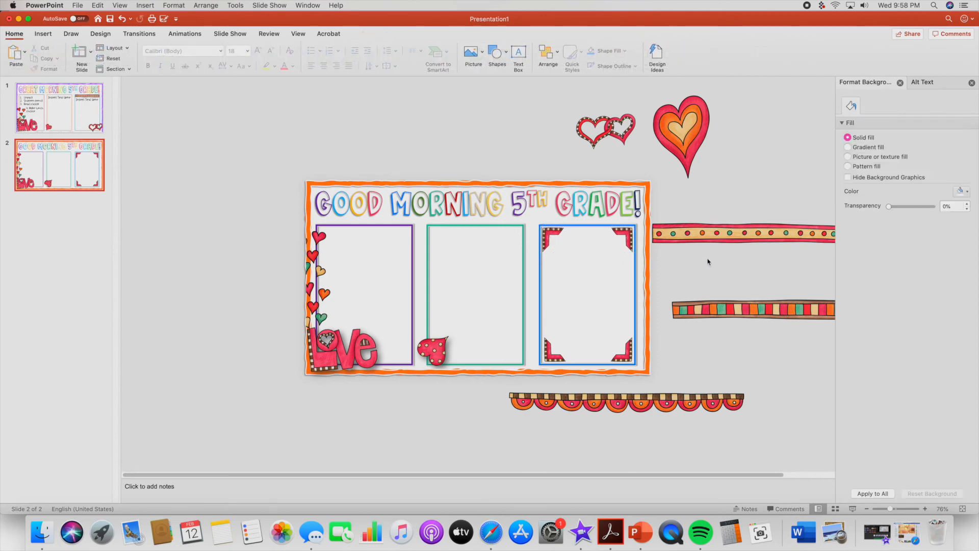
# - Delete the interlocking hearts and place the red-orange layered heart, about 1.56 by 1.06 inches with a drop shadow, on the green frame's upper-right corner
pyautogui.click(619, 129)
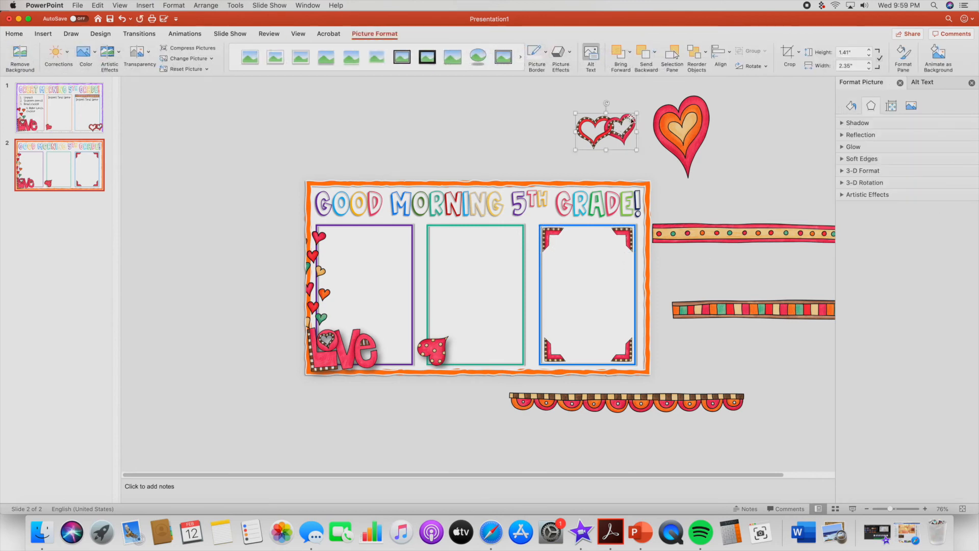
pyautogui.press('Delete')
pyautogui.click(683, 124)
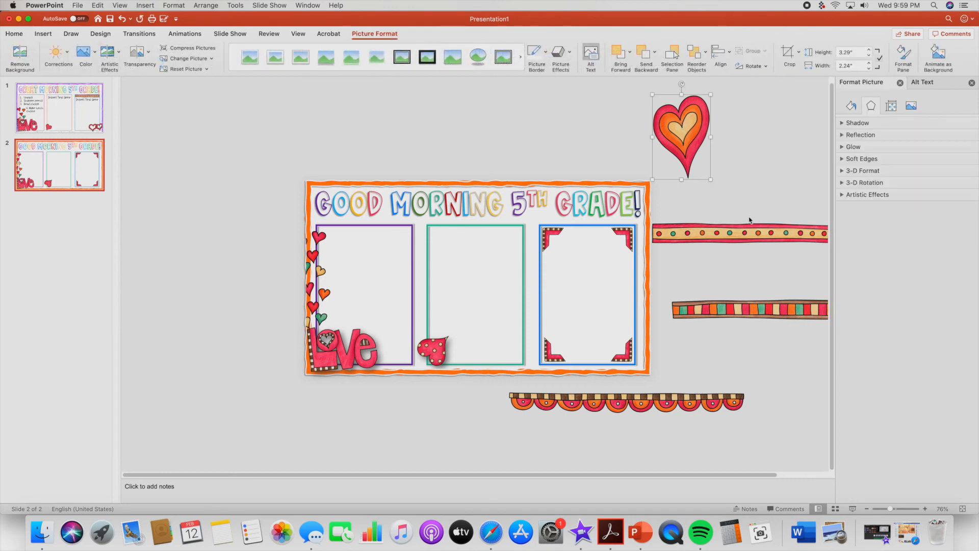
pyautogui.moveTo(711, 95); pyautogui.dragTo(534, 233)
pyautogui.click(326, 57)
# - Delete the three unused decorative border strips beside and below the slide
pyautogui.click(752, 240)
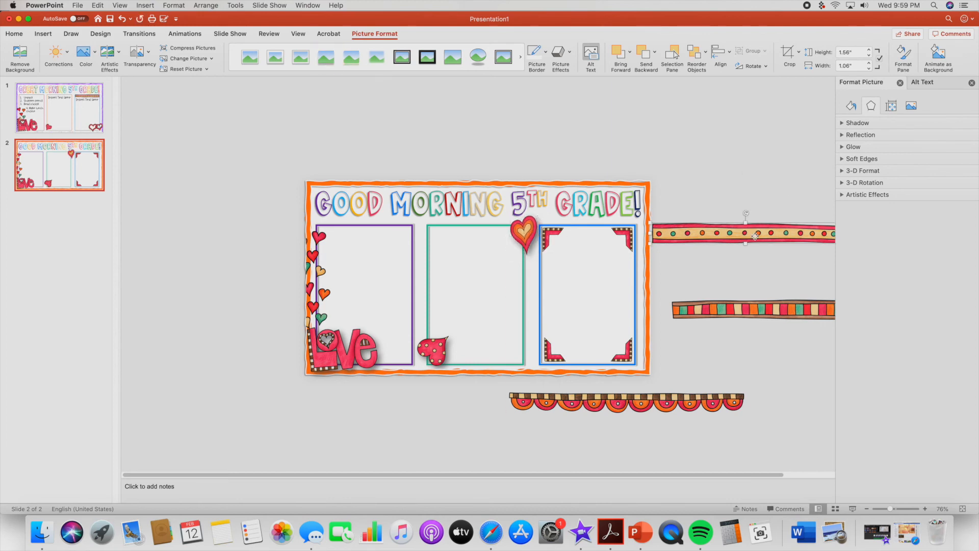
pyautogui.press('Delete')
pyautogui.click(759, 312)
pyautogui.press('Delete')
pyautogui.click(677, 402)
pyautogui.press('Delete')
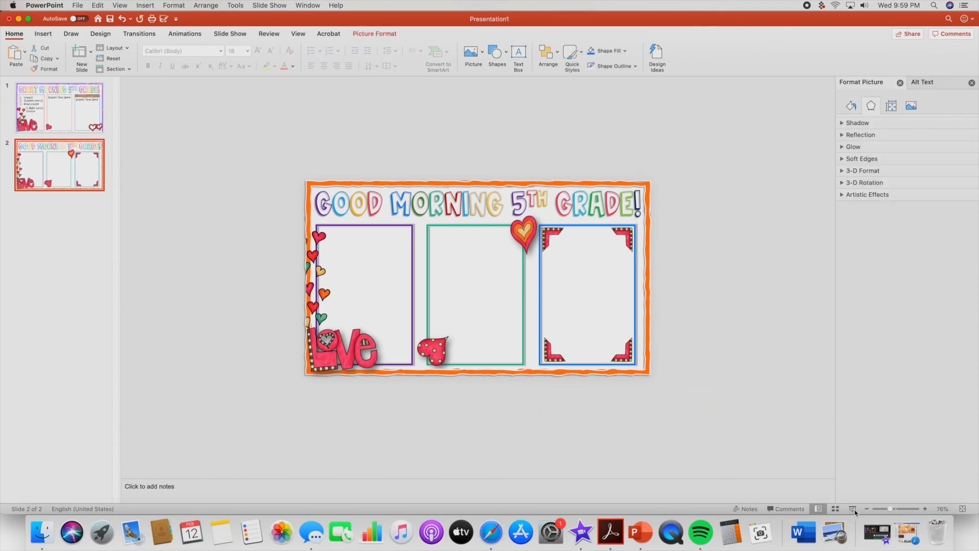
# - Preview the decorated slide in full-screen slide show view and return to editing
pyautogui.click(852, 509)
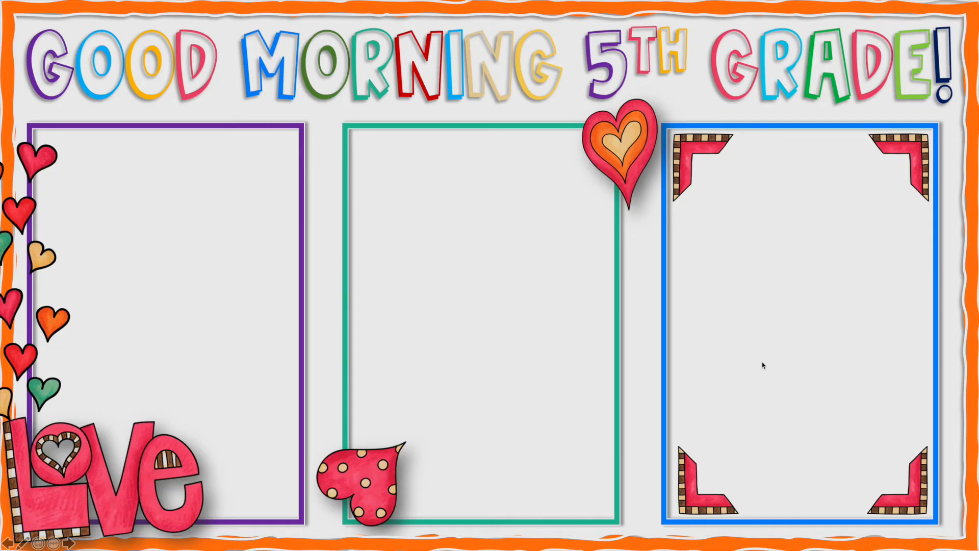
pyautogui.press('Escape')
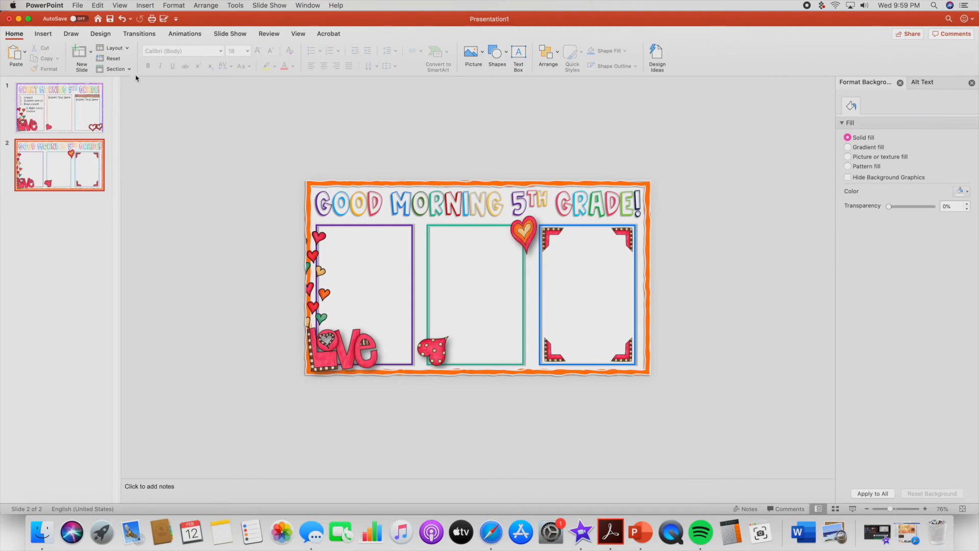
# - Add a text box in the purple frame with the numbered list Unpack, Make lunch choice, Get out morning work, Complete morning work
pyautogui.click(44, 33)
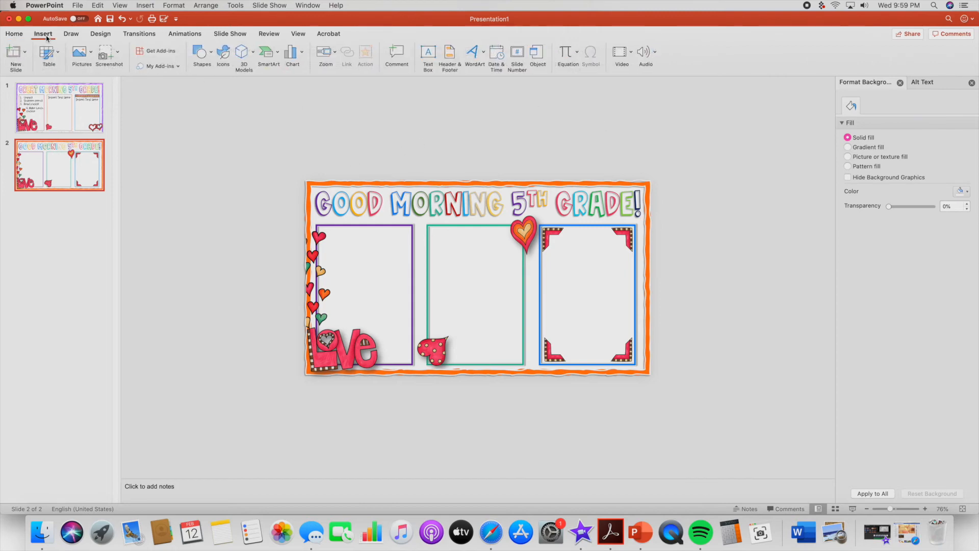
pyautogui.click(427, 52)
pyautogui.moveTo(327, 230); pyautogui.dragTo(403, 255)
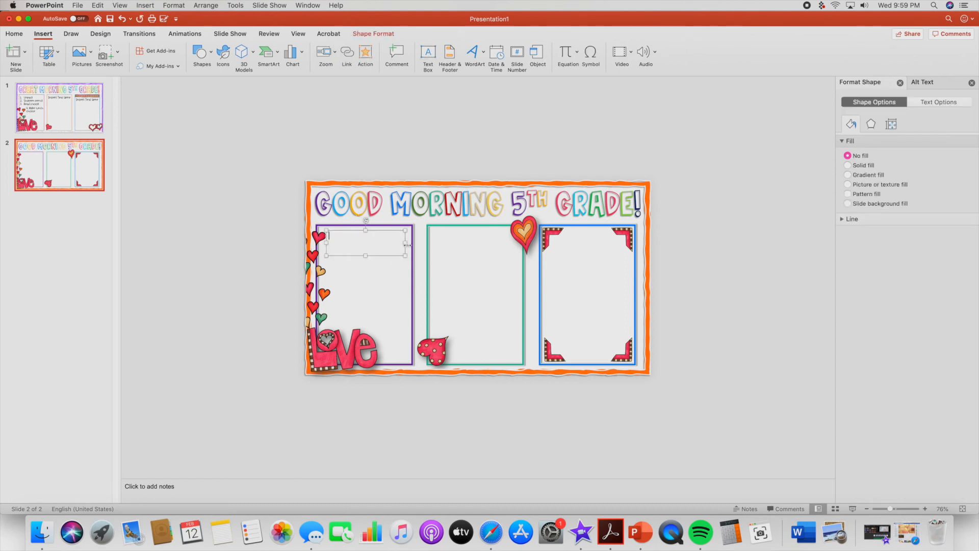
pyautogui.write('1. Unpack')
pyautogui.press('Return')
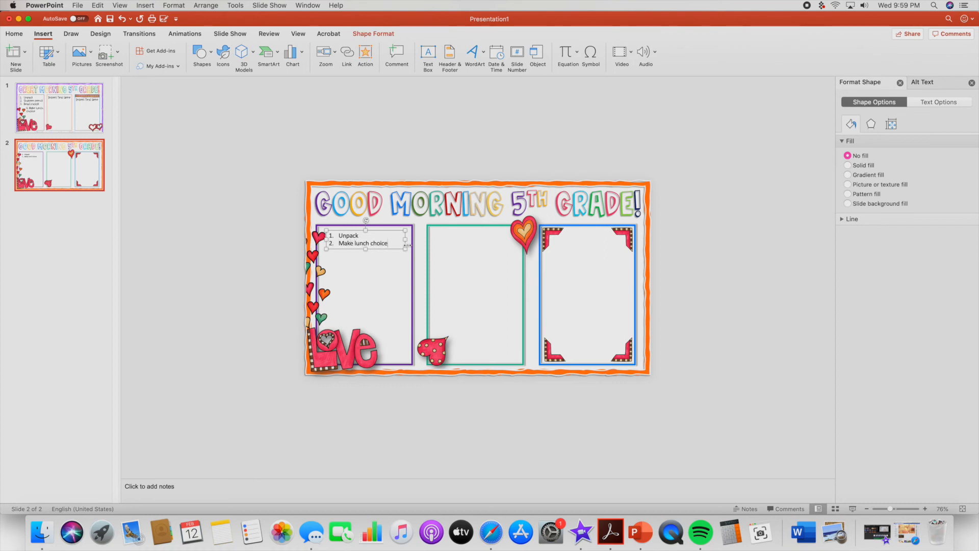
pyautogui.press('Return')
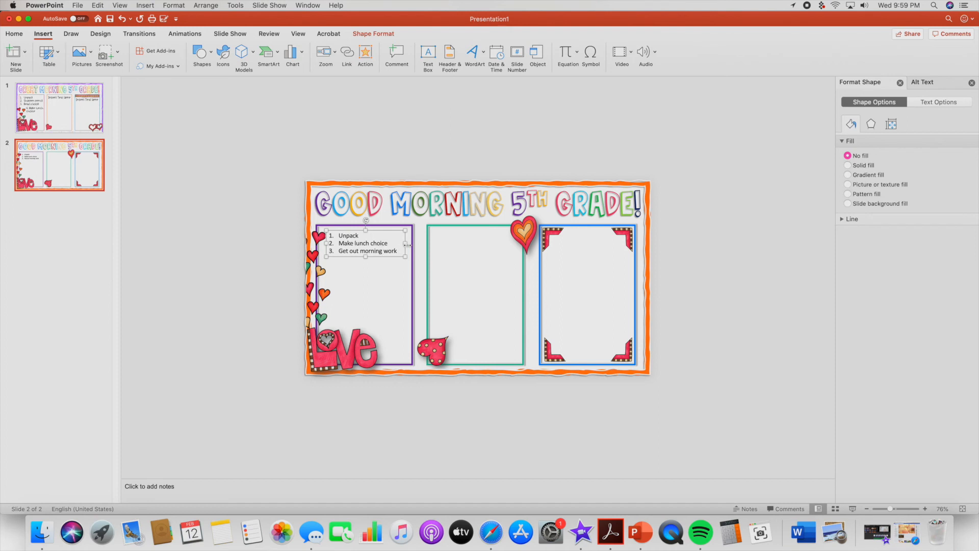
pyautogui.press('Return')
pyautogui.write('complete morning wor')
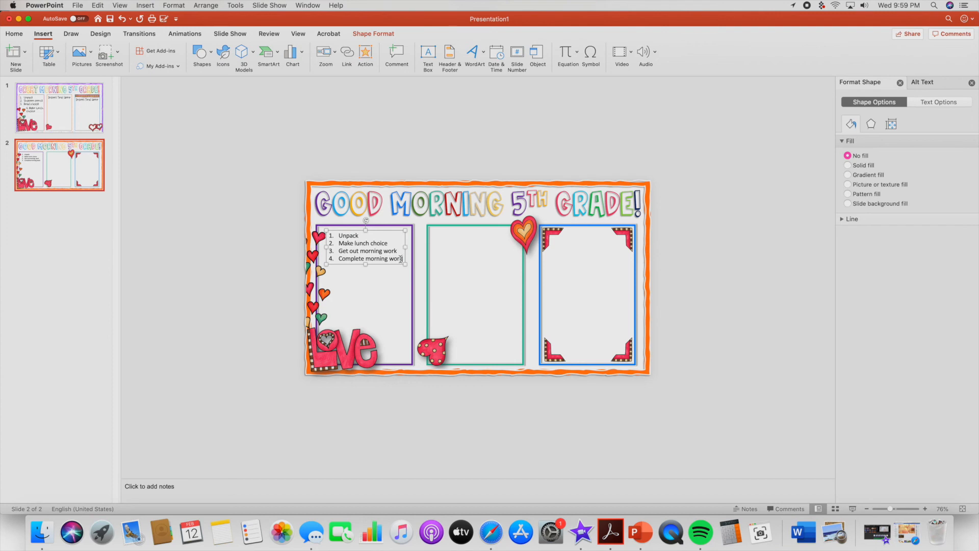
pyautogui.press('Escape')
# - Change the font of the numbered list in the purple frame to Pond Free Me
pyautogui.click(12, 35)
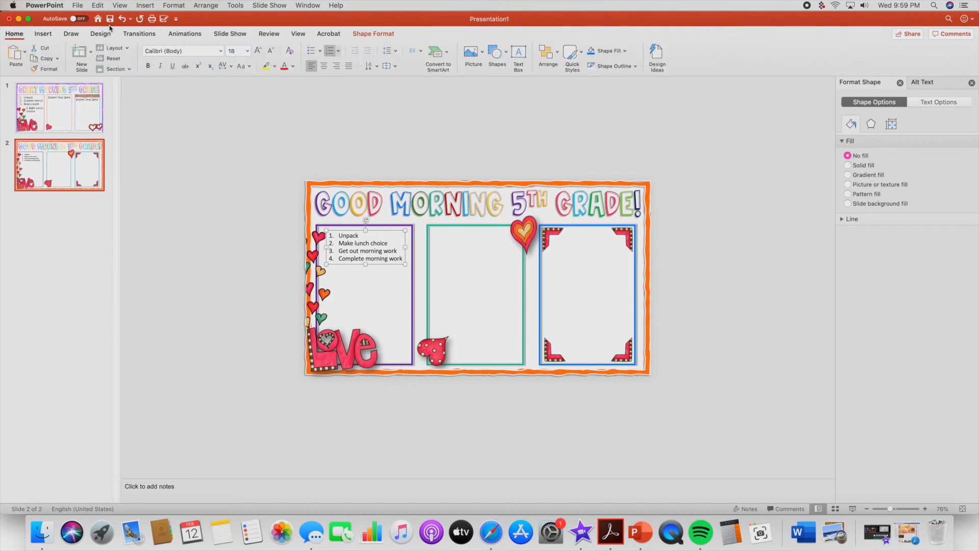
pyautogui.click(221, 51)
pyautogui.scroll(-2, 212, 210)
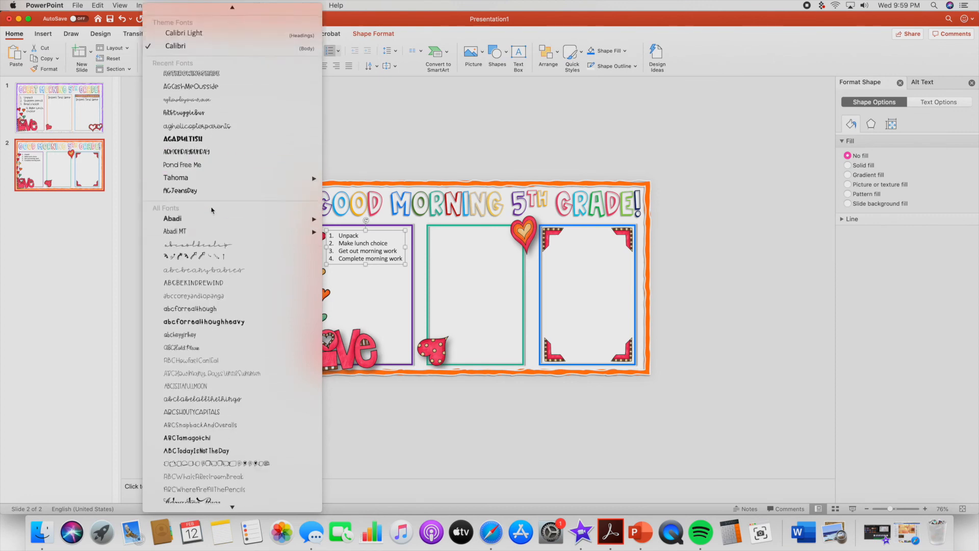
pyautogui.scroll(-10, 211, 210)
pyautogui.scroll(-5, 200, 239)
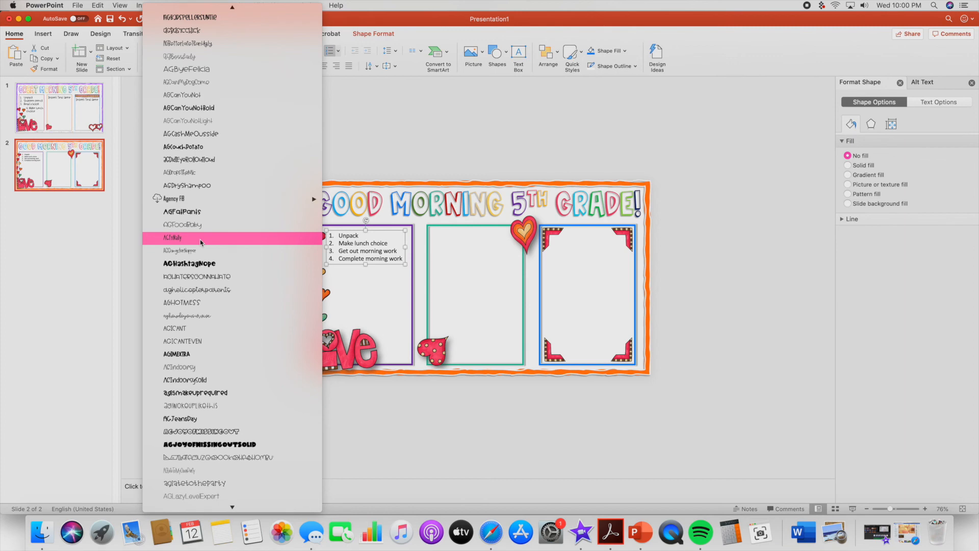
pyautogui.scroll(-10, 200, 240)
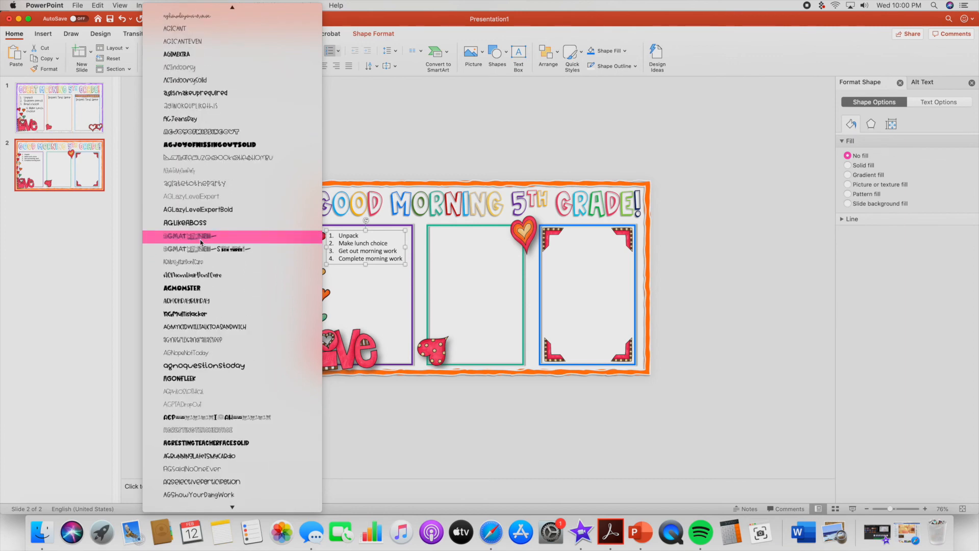
pyautogui.scroll(15, 214, 294)
pyautogui.press('p')
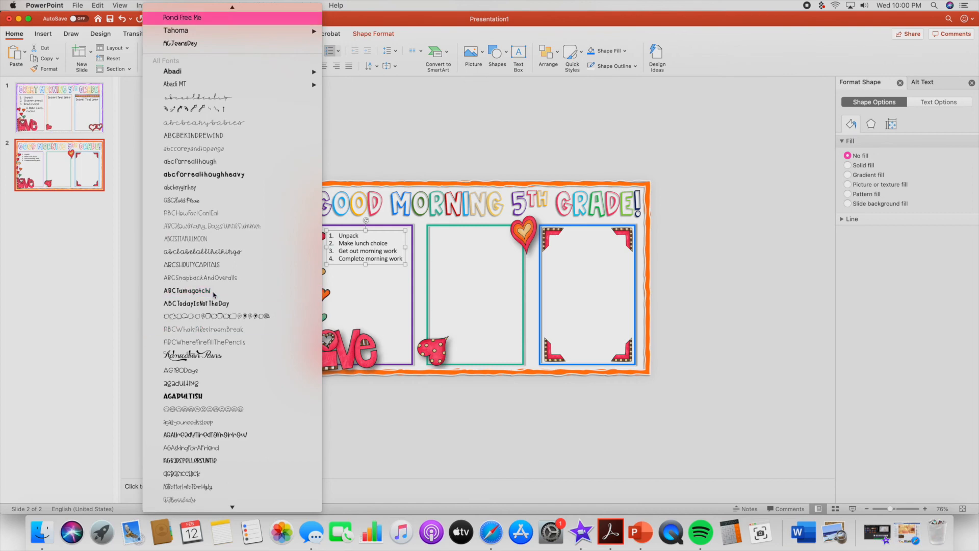
pyautogui.press('r')
pyautogui.scroll(-2, 214, 296)
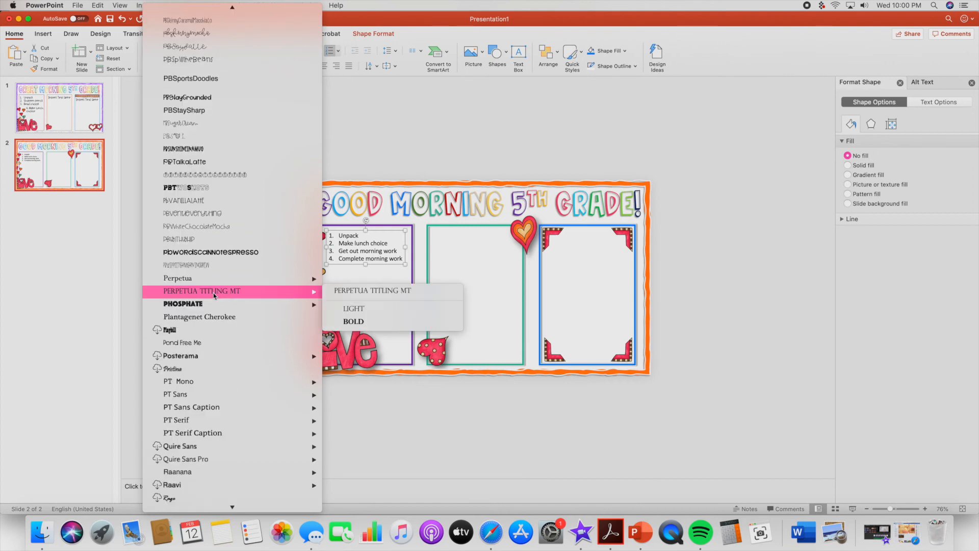
pyautogui.click(384, 286)
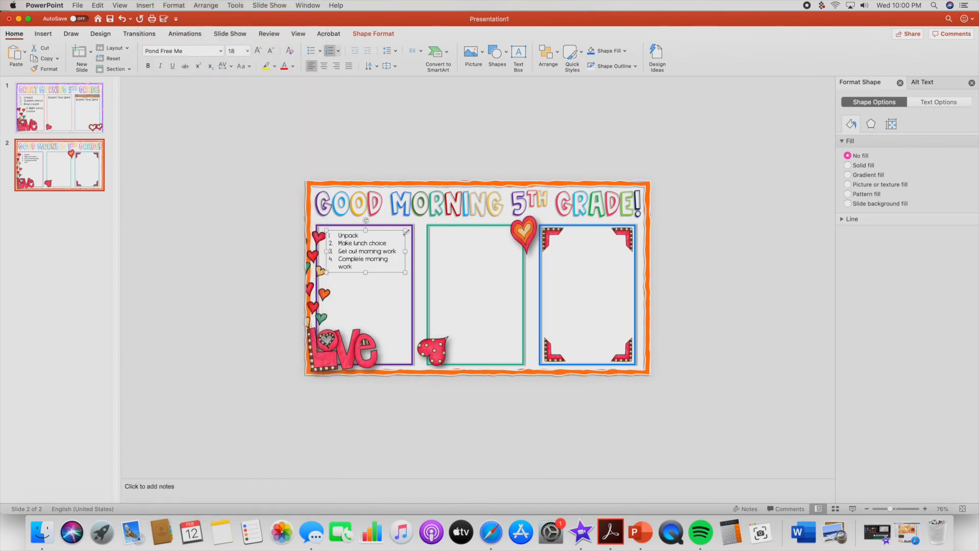
# - Widen the purple frame's text box, enlarge its text to 28 points and nudge the box slightly right
pyautogui.moveTo(406, 249); pyautogui.dragTo(410, 251)
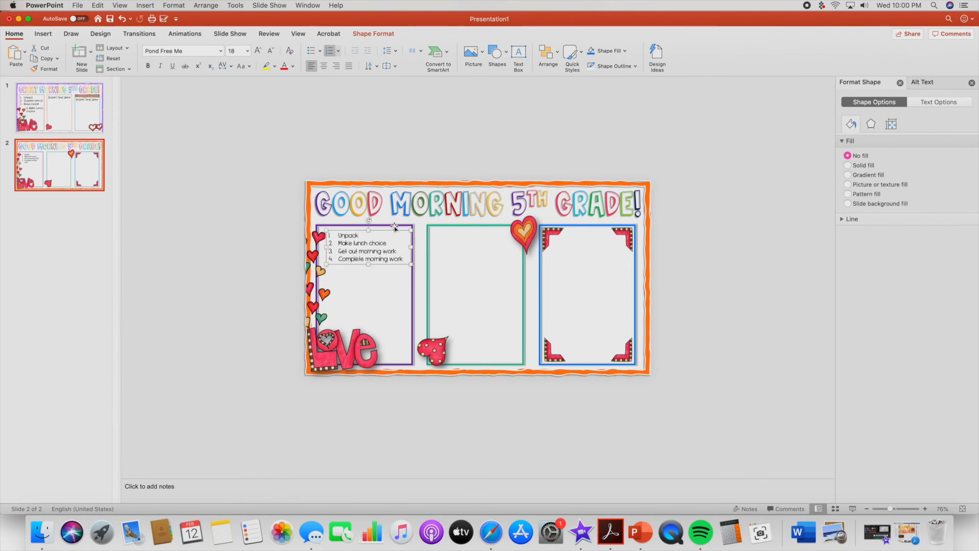
pyautogui.click(259, 51)
pyautogui.click(259, 51)
pyautogui.click(259, 51)
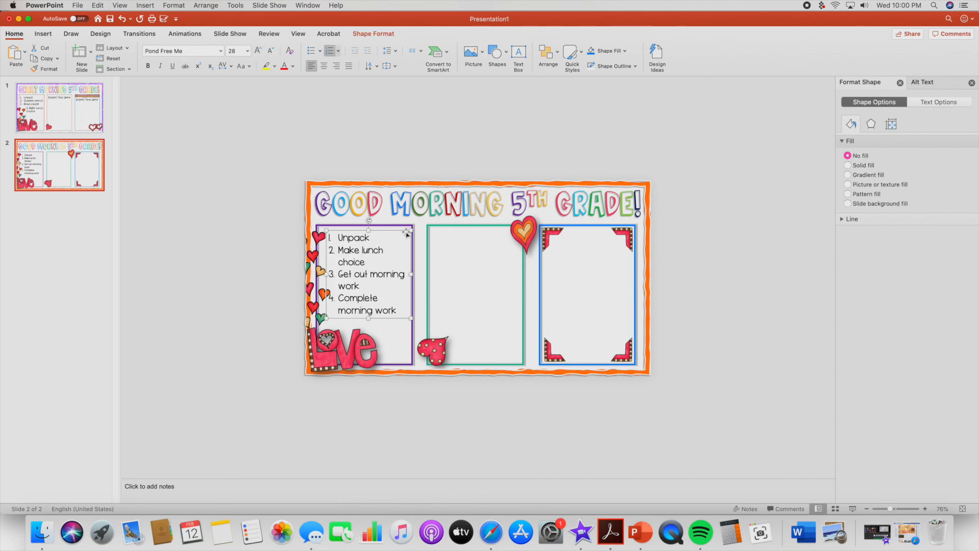
pyautogui.moveTo(405, 232); pyautogui.dragTo(406, 232)
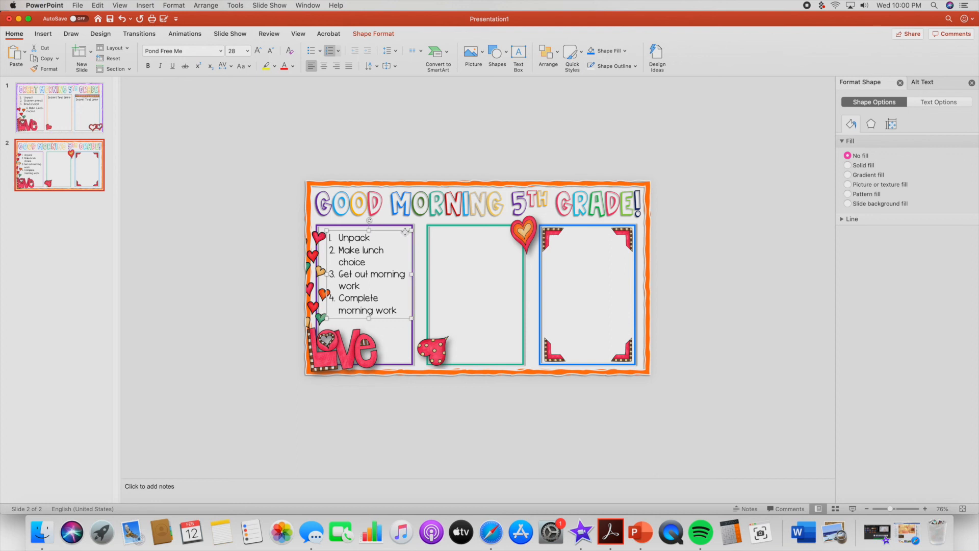
pyautogui.click(249, 254)
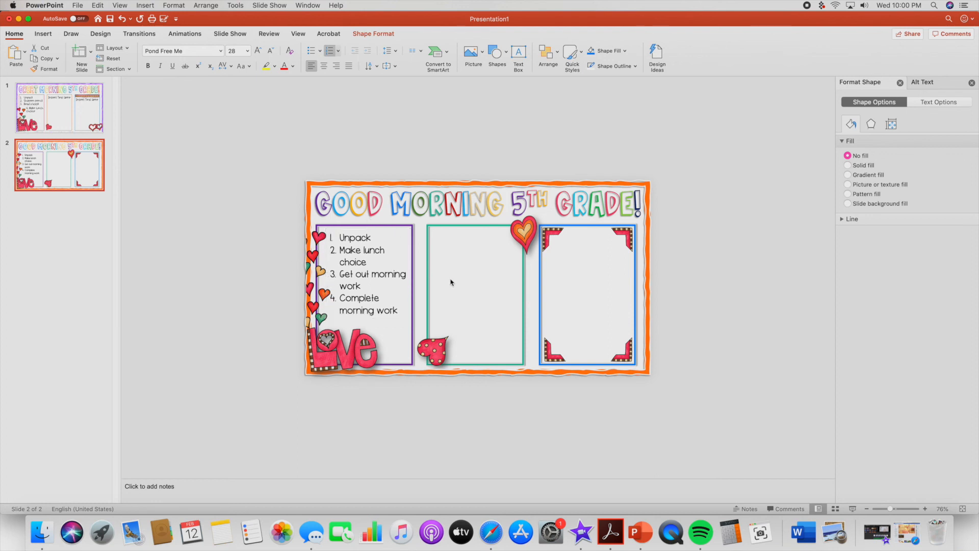
# - Copy the purple frame's list text box and place the duplicate in the upper part of the green frame
pyautogui.click(411, 254)
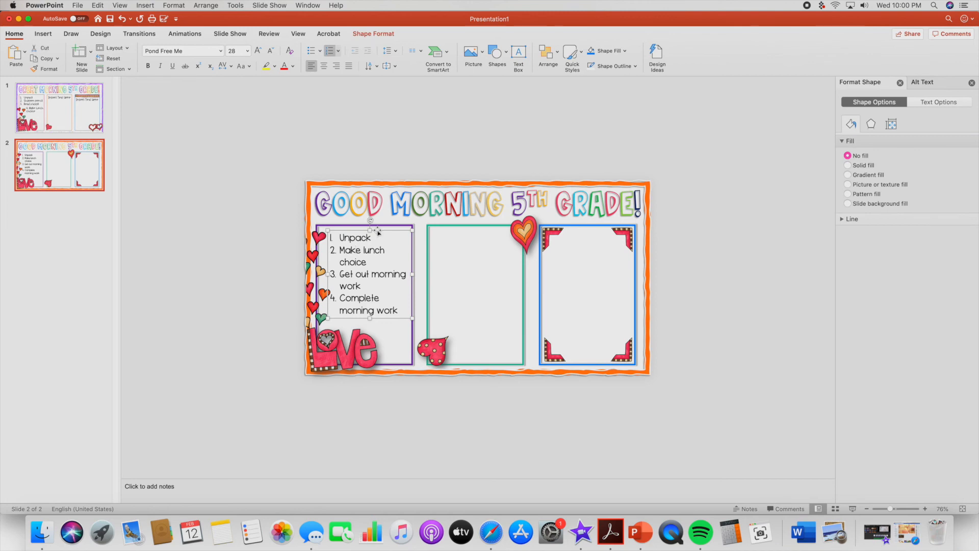
pyautogui.press('super+c')
pyautogui.press('super+v')
pyautogui.moveTo(391, 232); pyautogui.dragTo(496, 230)
# - Replace the green frame's list with "Work on book buddy packet" and "Complete reading response", separated by a blank line
pyautogui.press('super+a')
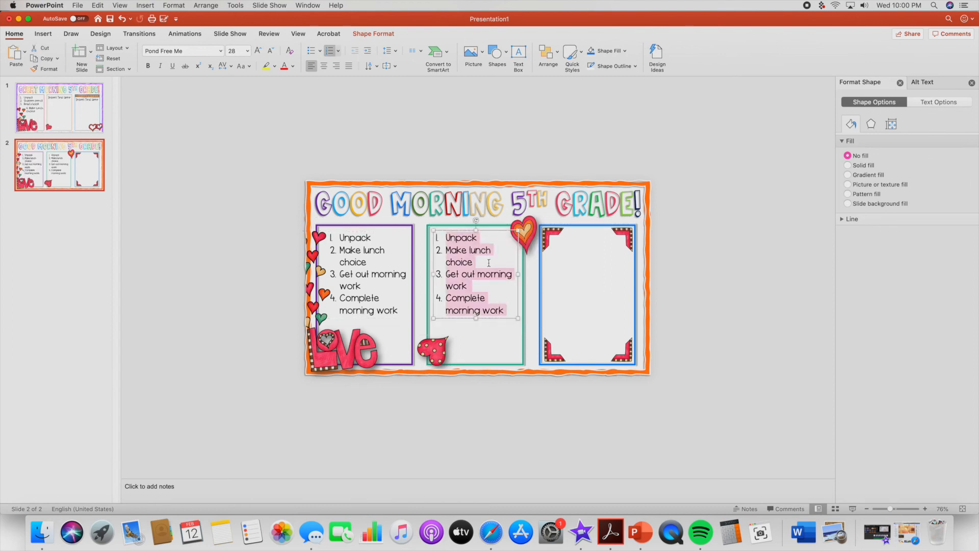
pyautogui.write('Work on ')
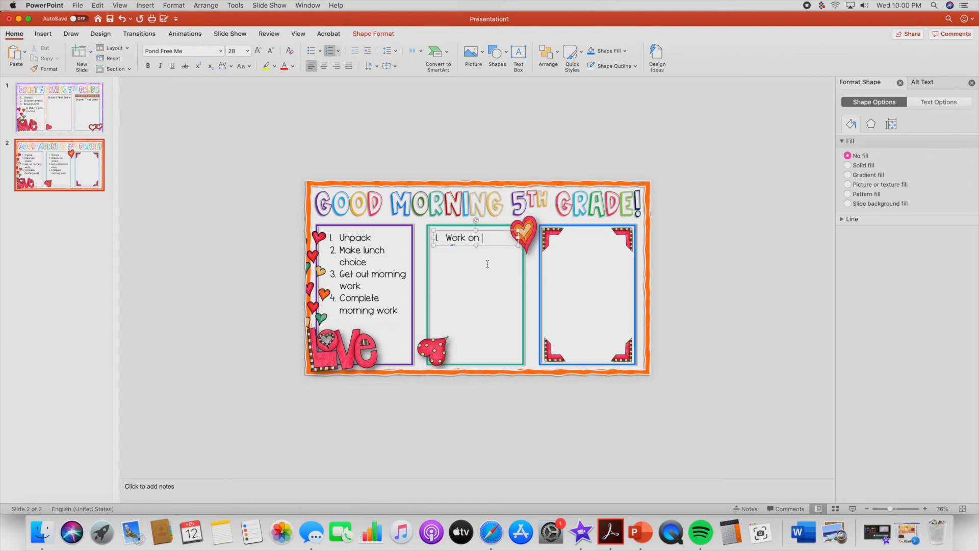
pyautogui.write('book byddy')
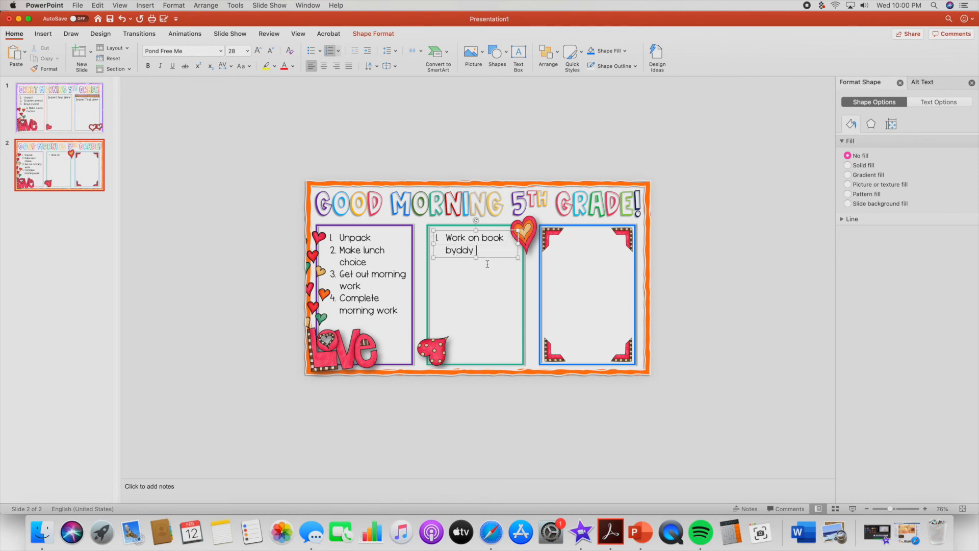
pyautogui.press('BackSpace')
pyautogui.press('BackSpace')
pyautogui.press('BackSpace')
pyautogui.press('BackSpace')
pyautogui.press('BackSpace')
pyautogui.write('uddy packet')
pyautogui.press('Return')
pyautogui.write('cket 2. Complete ')
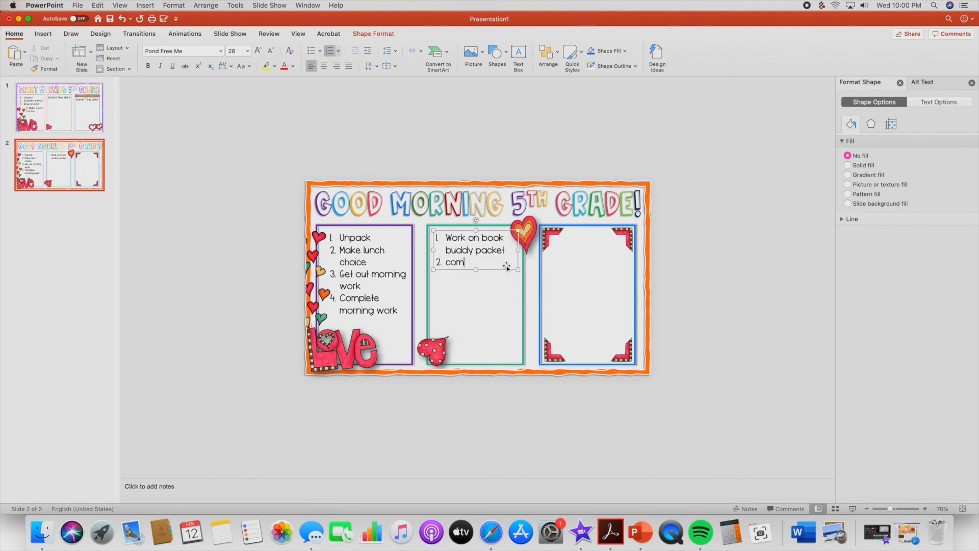
pyautogui.write('reading')
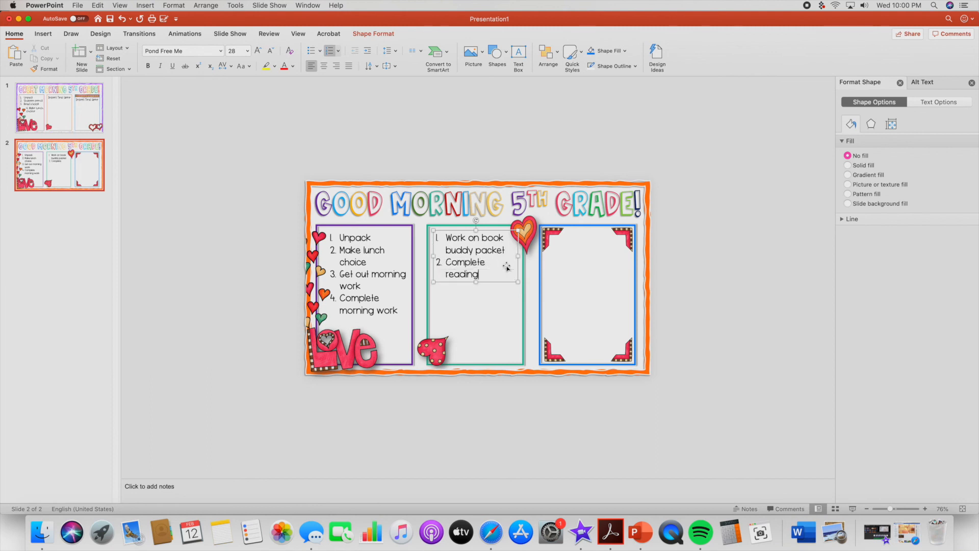
pyautogui.write(' response')
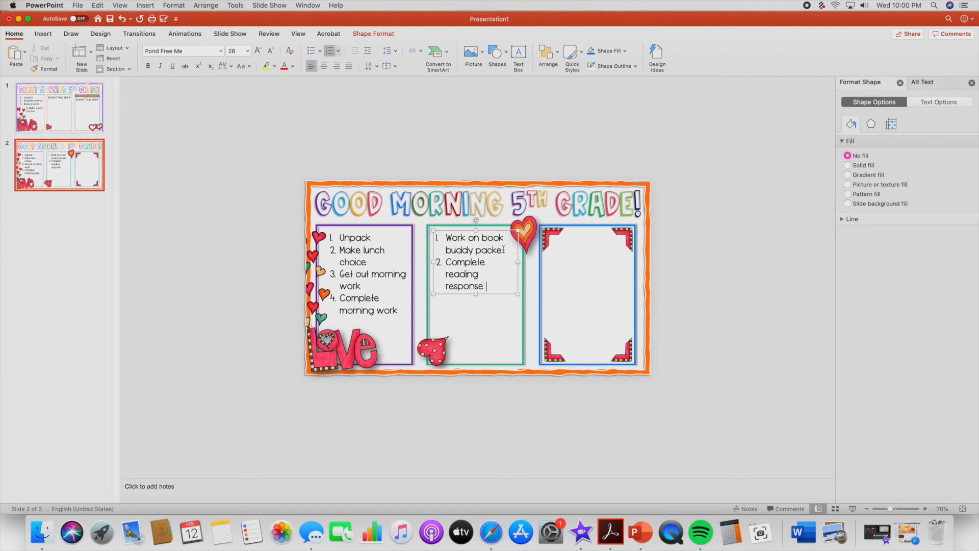
pyautogui.click(504, 250)
pyautogui.press('Return')
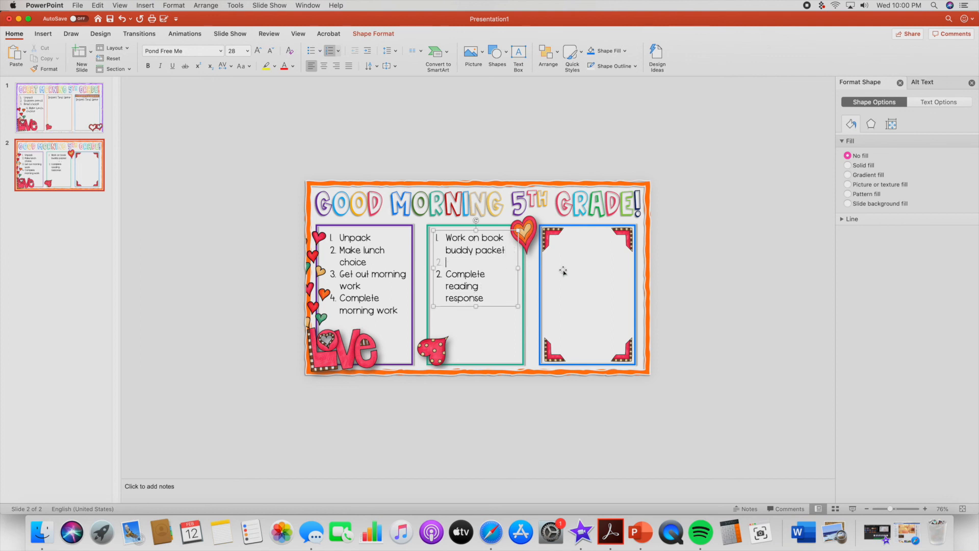
# - Duplicate the green frame's list into the blue frame and position it just below the upper corner ornaments
pyautogui.click(483, 232)
pyautogui.moveTo(483, 232); pyautogui.dragTo(621, 244)
pyautogui.click(482, 238)
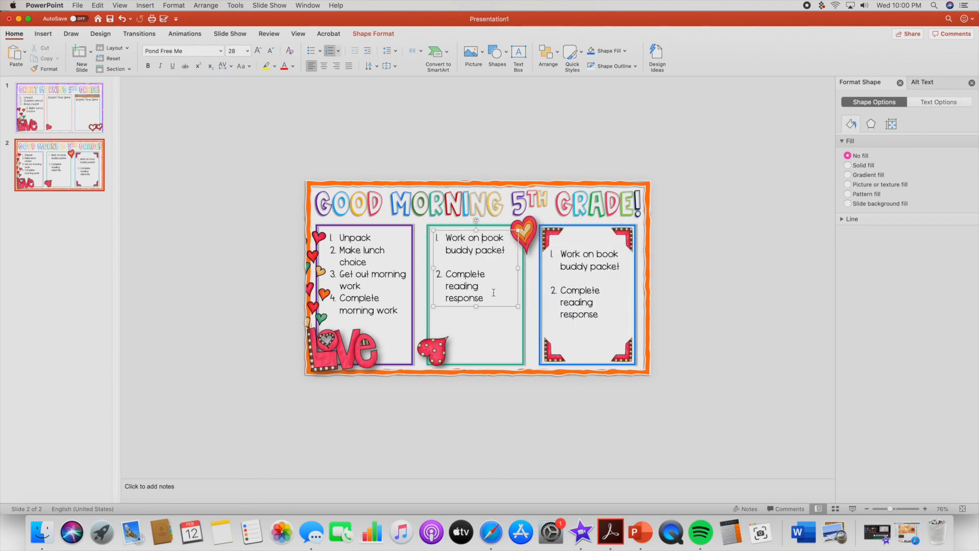
pyautogui.press('super+a')
pyautogui.click(585, 248)
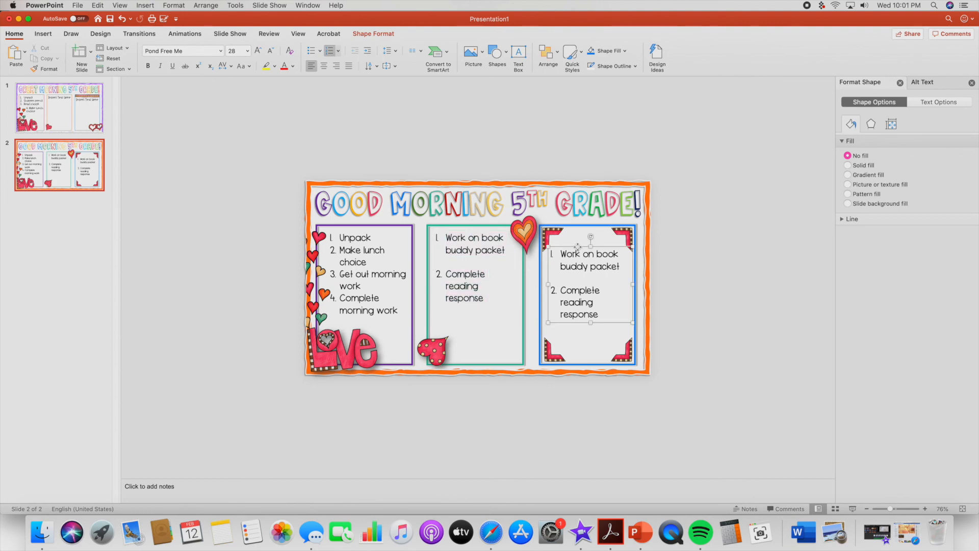
pyautogui.moveTo(577, 247); pyautogui.dragTo(603, 316)
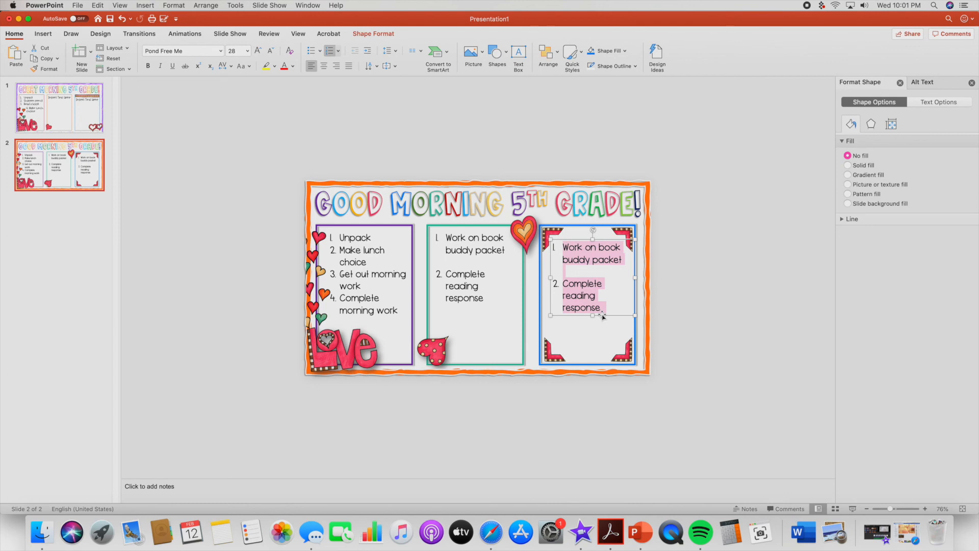
# - Clear the copied list text and its numbering from the blue frame's text box
pyautogui.write('Free C')
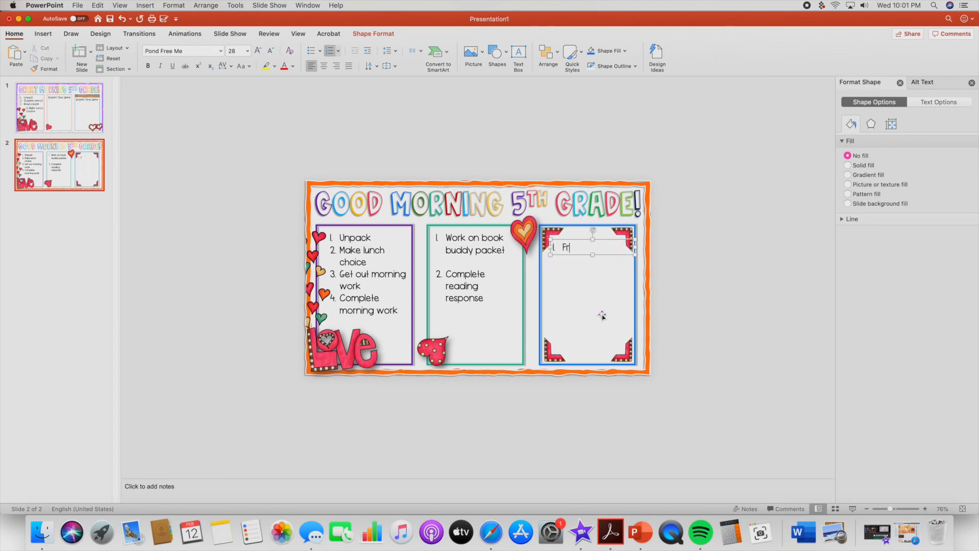
pyautogui.press('BackSpace')
pyautogui.press('BackSpace')
pyautogui.press('BackSpace')
pyautogui.press('BackSpace')
pyautogui.press('BackSpace')
pyautogui.press('BackSpace')
pyautogui.press('BackSpace')
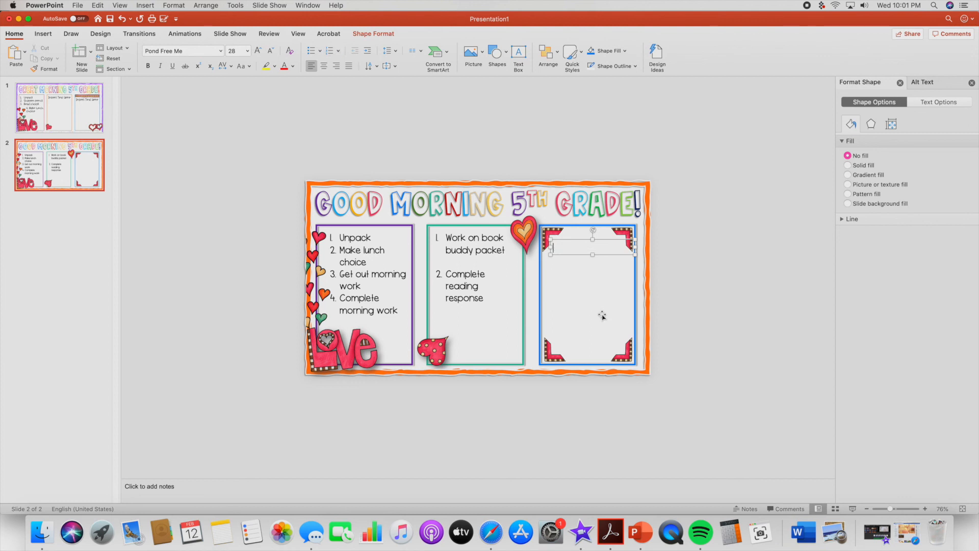